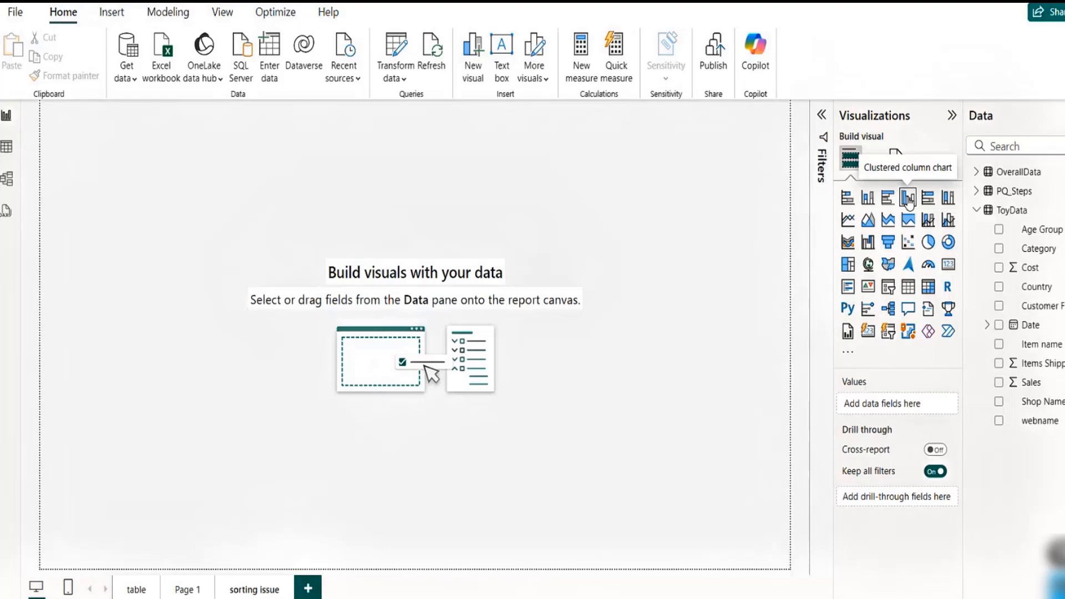
# Insert a clustered column chart on the report canvas, enlarge it and place it near the canvas centre
pyautogui.click(908, 198)
pyautogui.moveTo(143, 217); pyautogui.dragTo(304, 298)
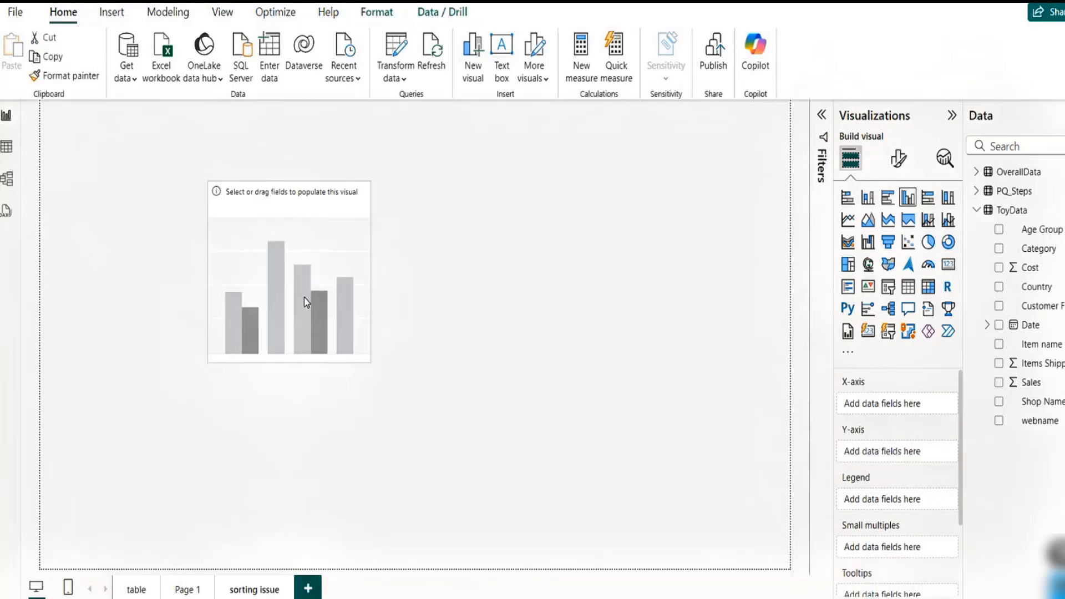
pyautogui.moveTo(369, 361); pyautogui.dragTo(580, 409)
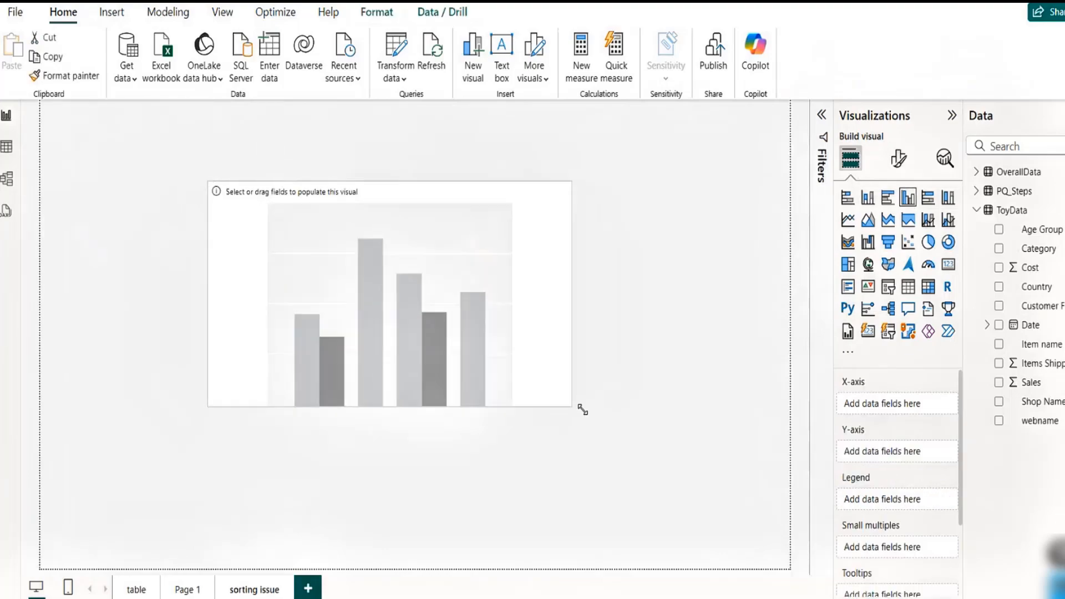
pyautogui.moveTo(534, 309); pyautogui.dragTo(561, 300)
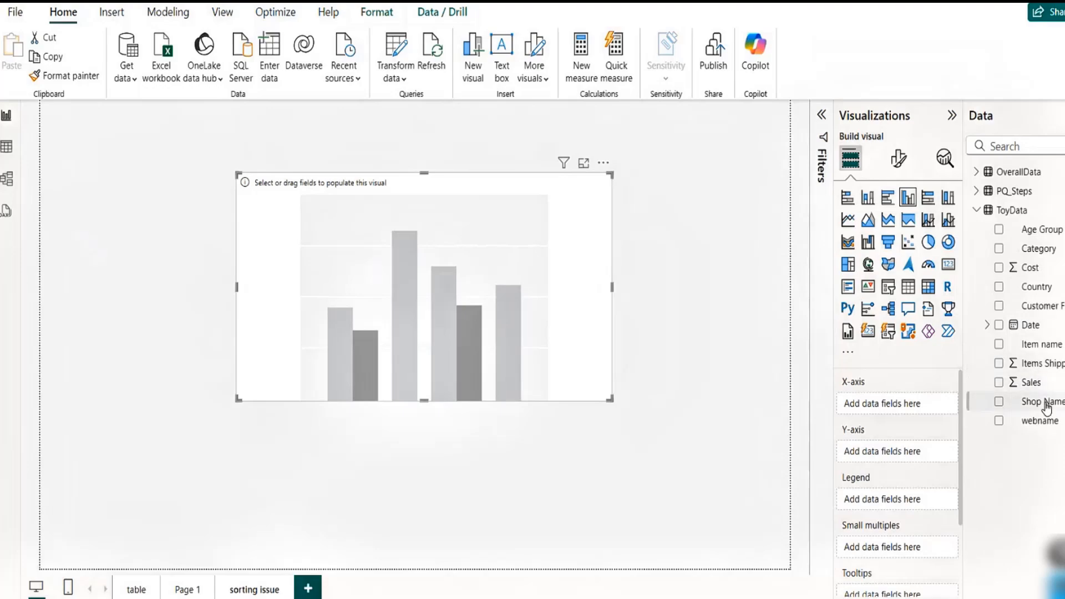
# Plot ToyData Cost on the Y-axis against Date on the X-axis, keeping only the Month level of the date hierarchy
pyautogui.moveTo(1036, 328); pyautogui.dragTo(907, 411)
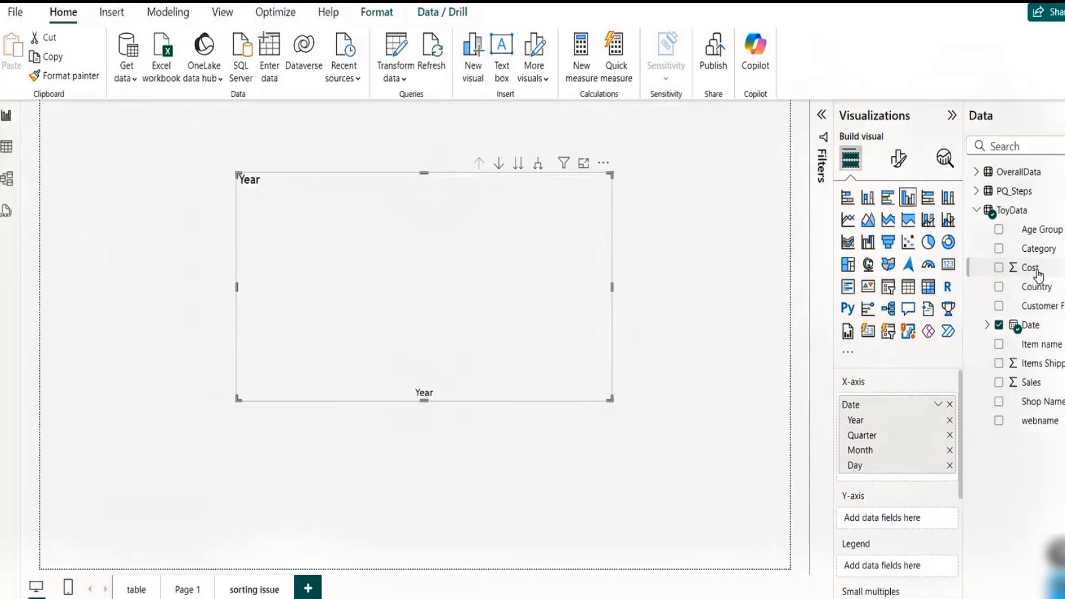
pyautogui.moveTo(1031, 268); pyautogui.dragTo(905, 524)
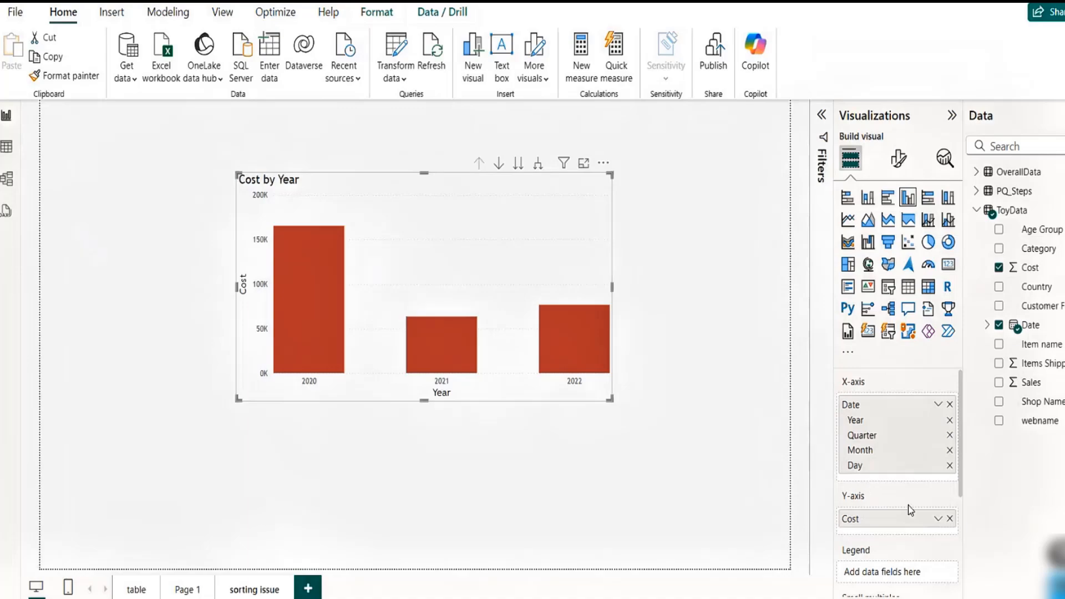
pyautogui.click(950, 466)
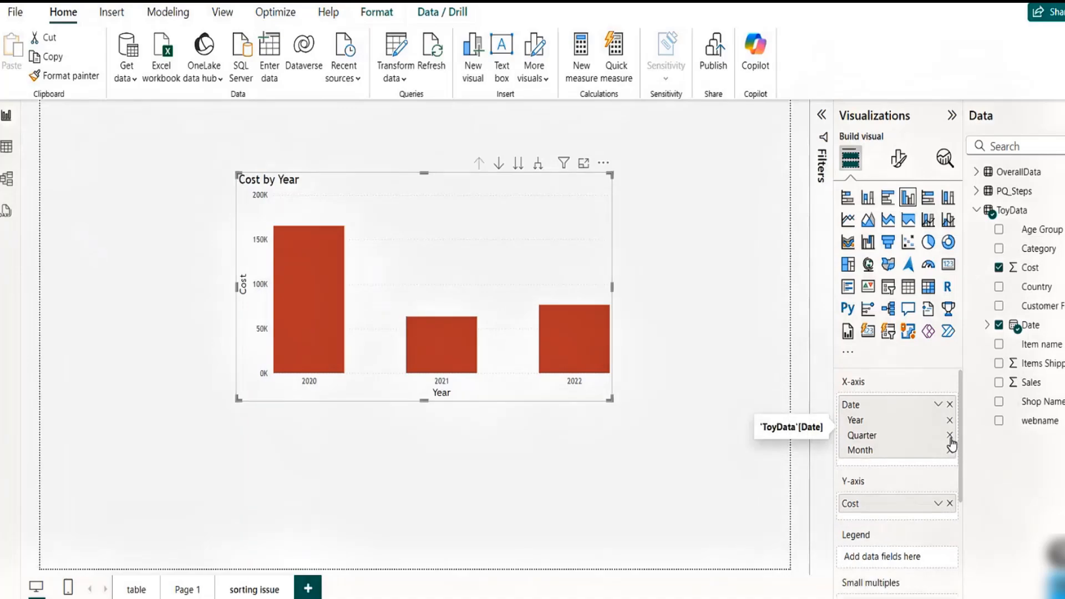
pyautogui.click(950, 436)
pyautogui.click(950, 420)
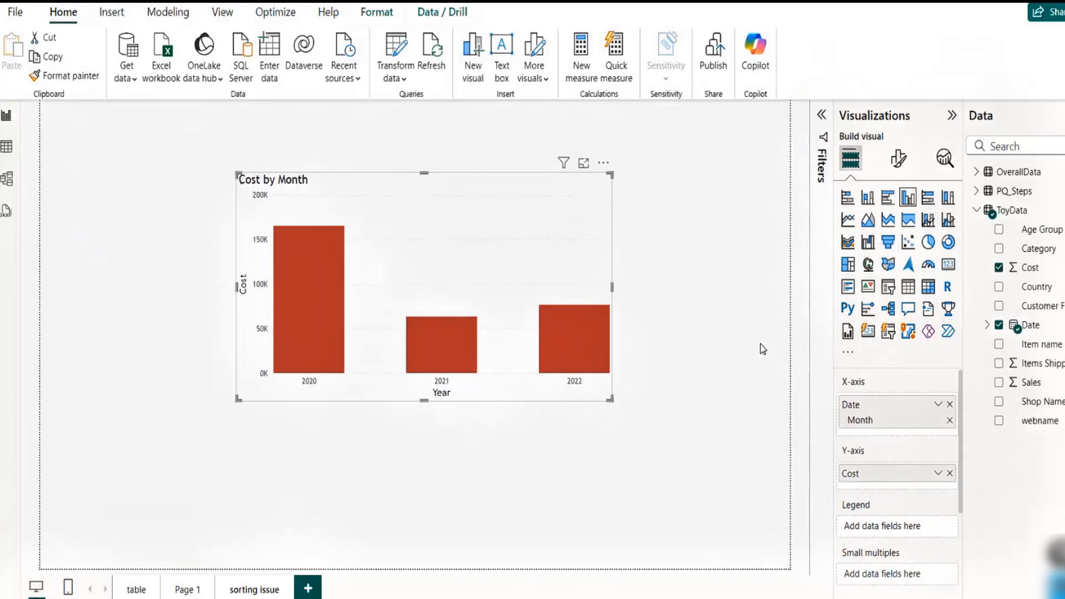
# Widen the Cost by Month chart on both sides and move it to the top of the report page
pyautogui.click(234, 291)
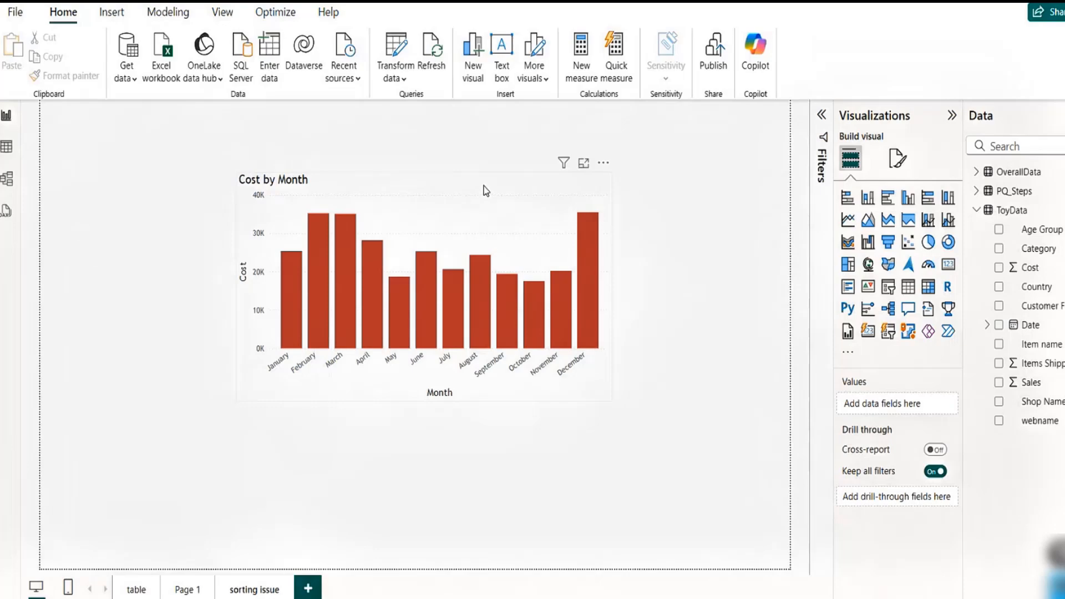
pyautogui.click(485, 190)
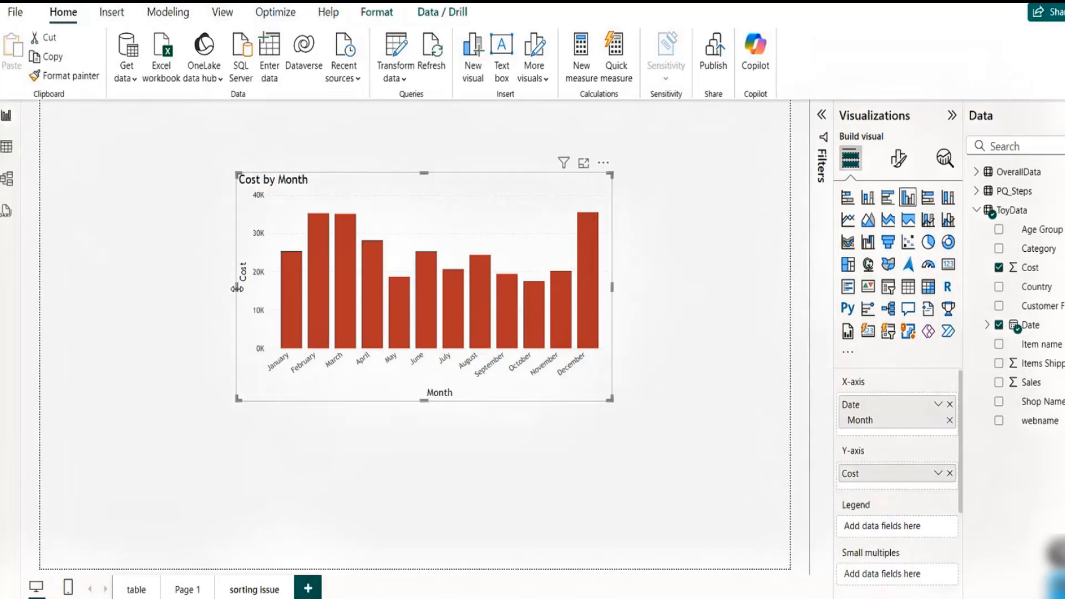
pyautogui.moveTo(235, 286); pyautogui.dragTo(111, 291)
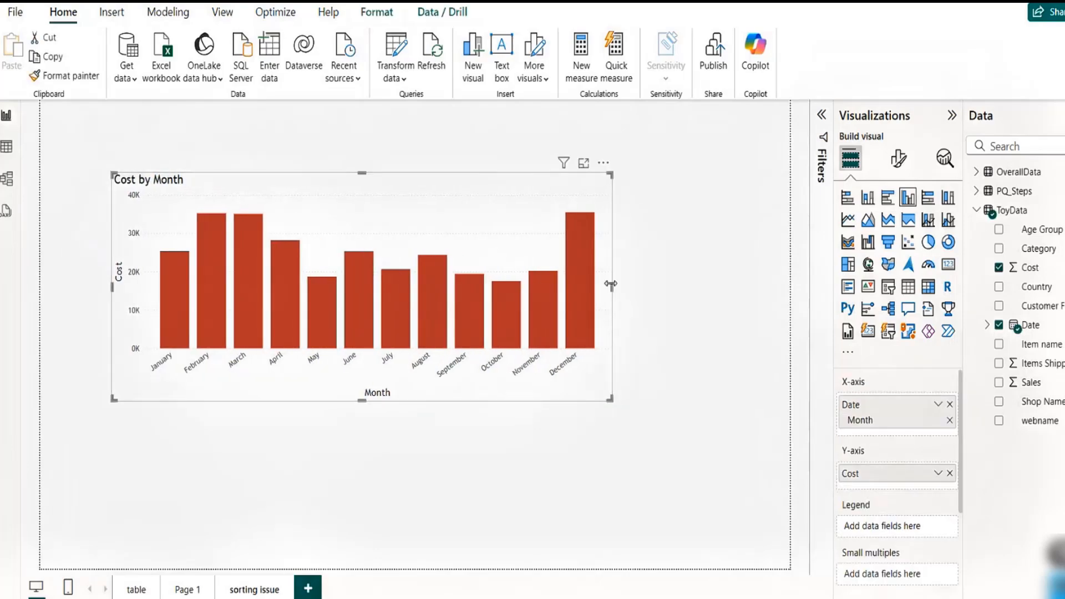
pyautogui.moveTo(612, 286); pyautogui.dragTo(697, 287)
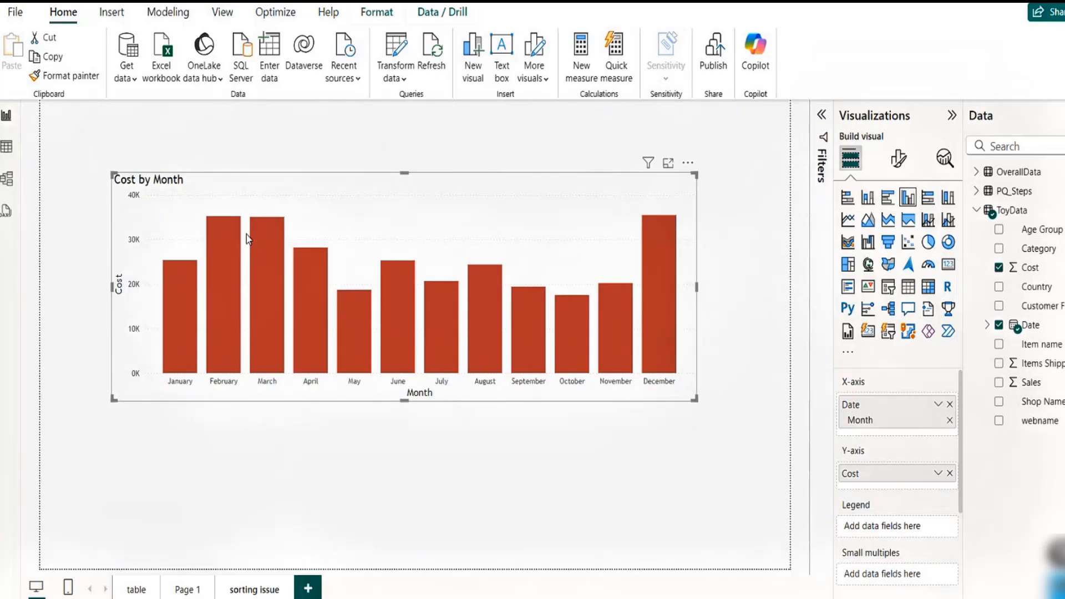
pyautogui.moveTo(448, 166); pyautogui.dragTo(442, 129)
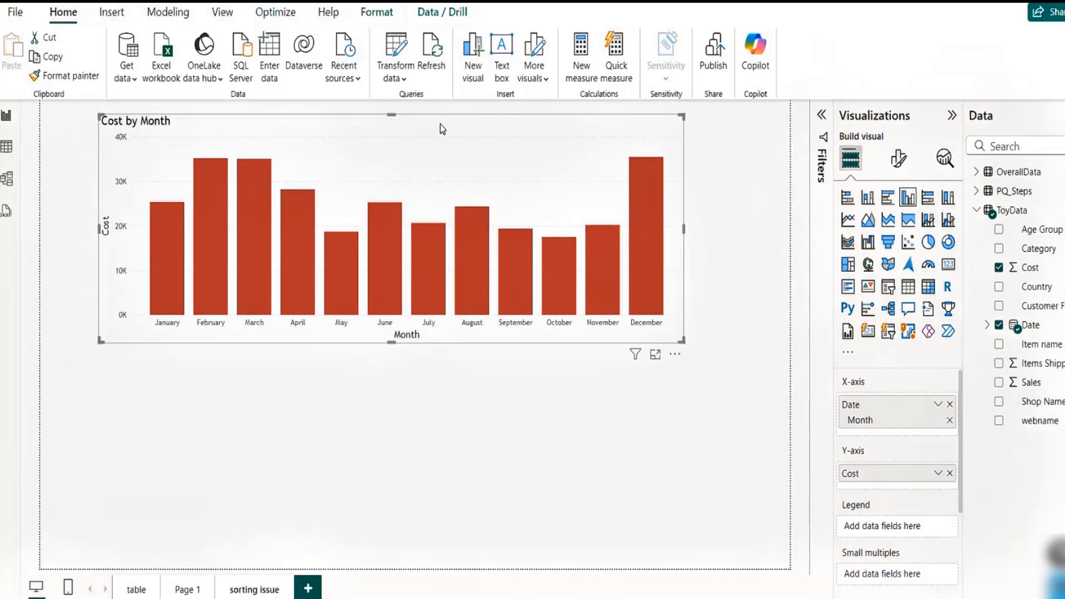
# Duplicate the Cost by Month chart, reduce the copy's height and position it below the original
pyautogui.hotkey('ctrl', 'c')
pyautogui.hotkey('ctrl', 'v')
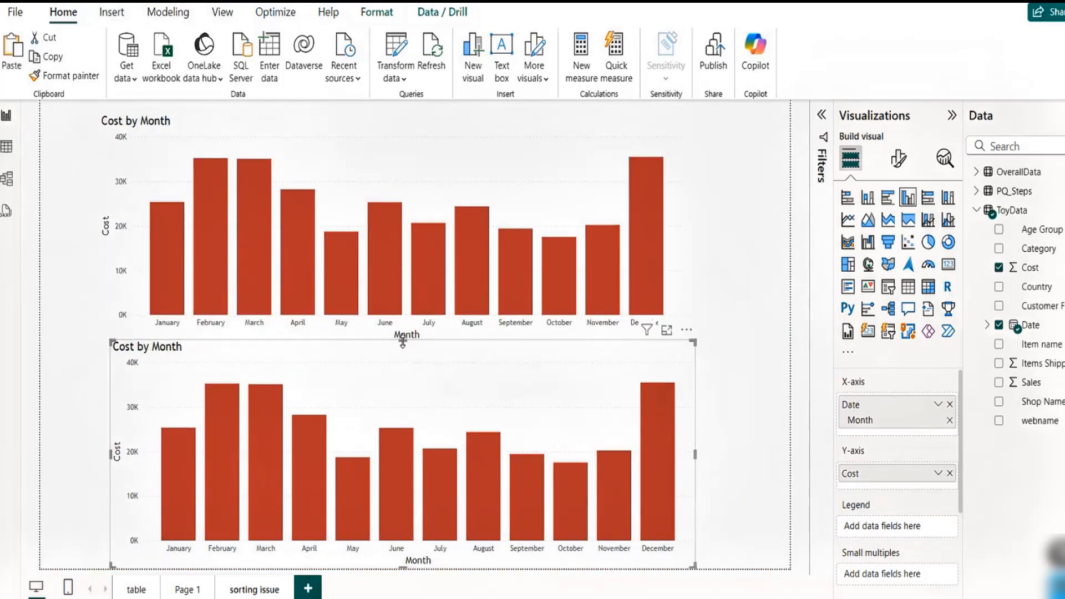
pyautogui.moveTo(403, 341); pyautogui.dragTo(408, 395)
pyautogui.moveTo(557, 401); pyautogui.dragTo(589, 393)
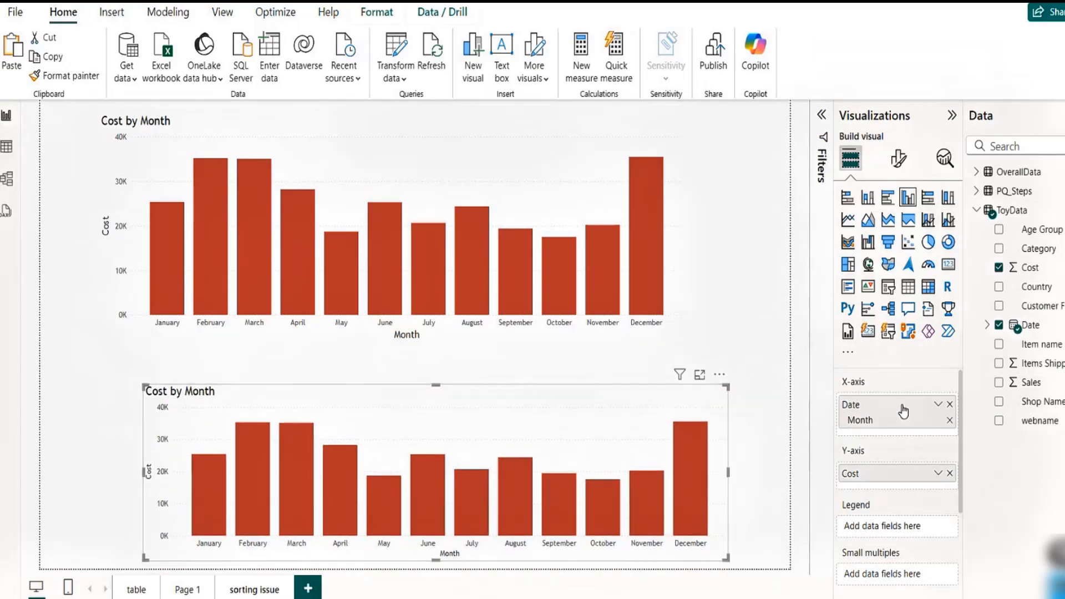
# Replace Date with Age Group on the lower chart's X-axis, and replace Age Group with Item name
pyautogui.moveTo(1041, 230); pyautogui.dragTo(901, 411)
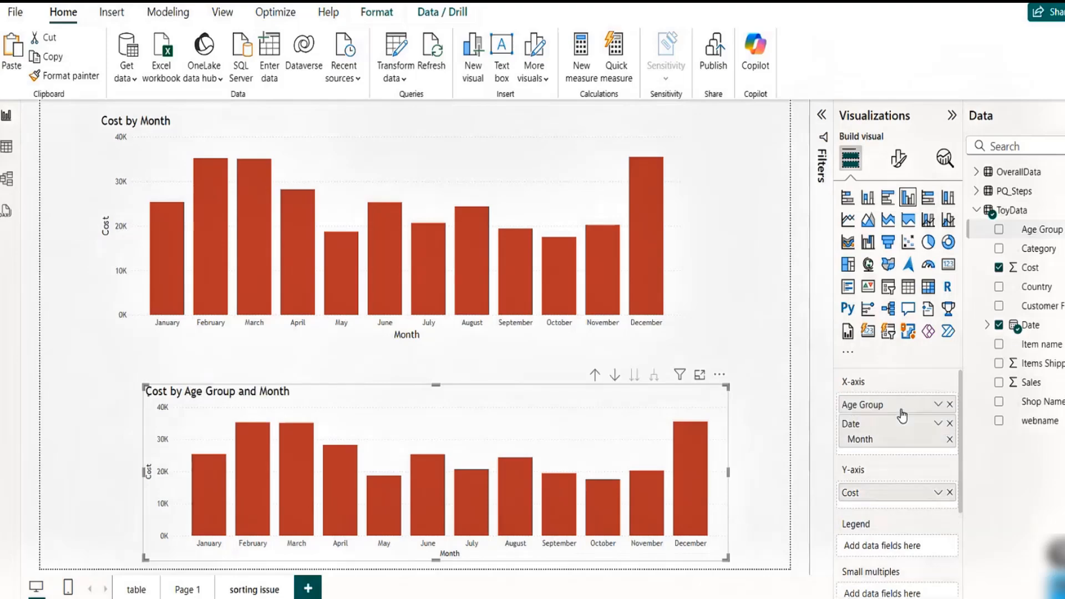
pyautogui.click(950, 425)
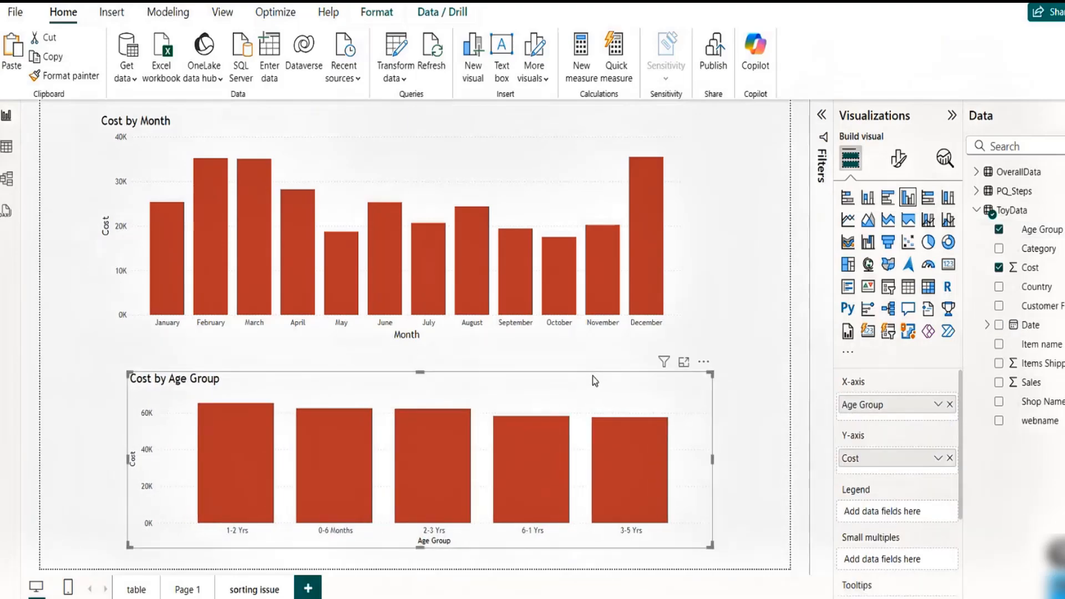
pyautogui.moveTo(1032, 345); pyautogui.dragTo(887, 414)
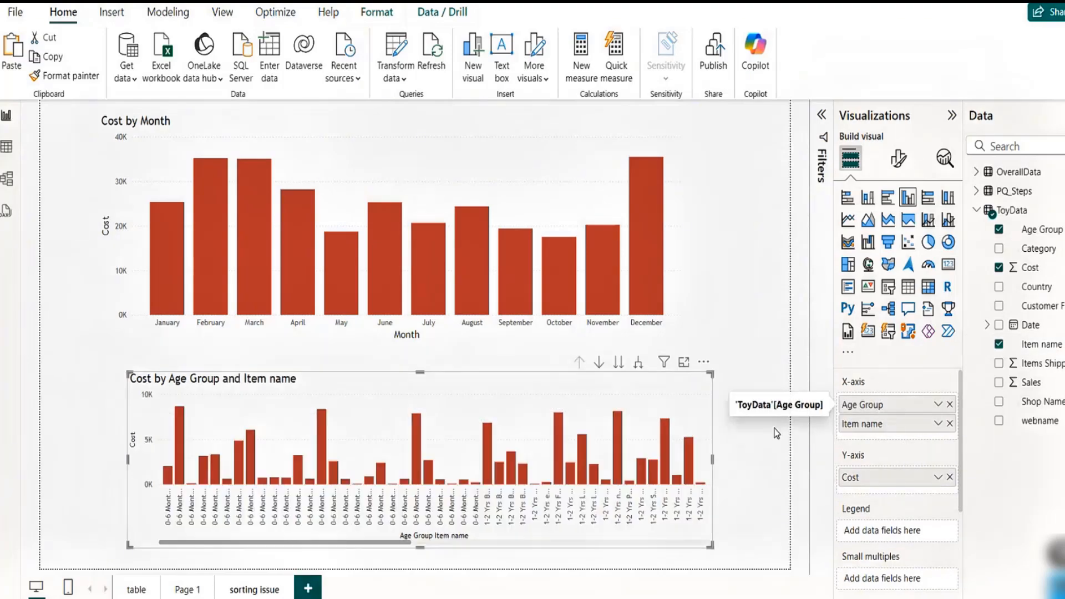
pyautogui.click(950, 405)
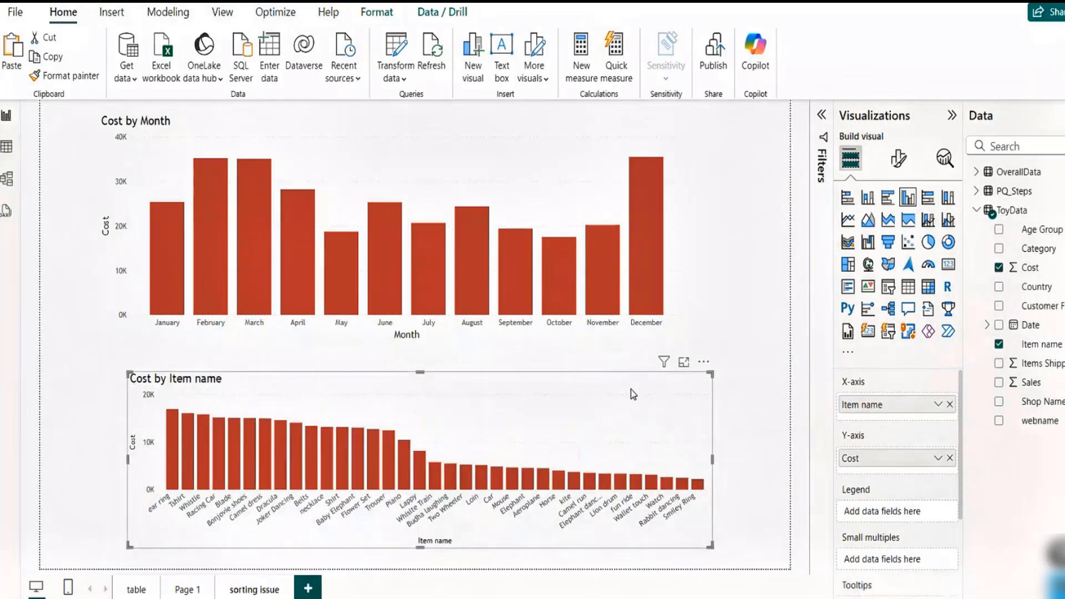
# Review the sort axis options of the Cost by Item name chart and sort it by Cost in ascending order
pyautogui.click(368, 331)
pyautogui.click(506, 394)
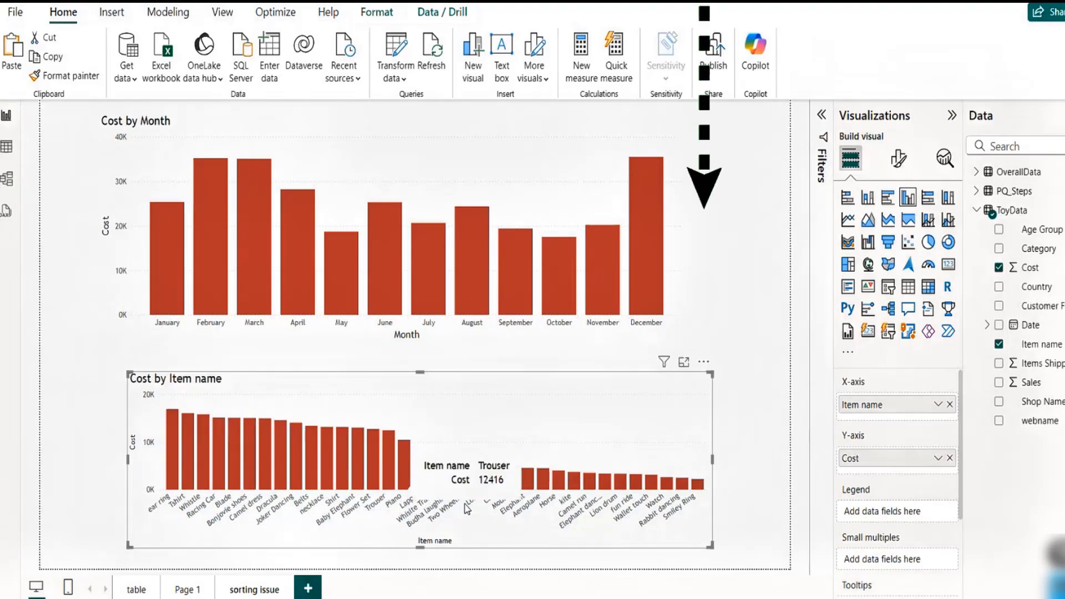
pyautogui.click(704, 364)
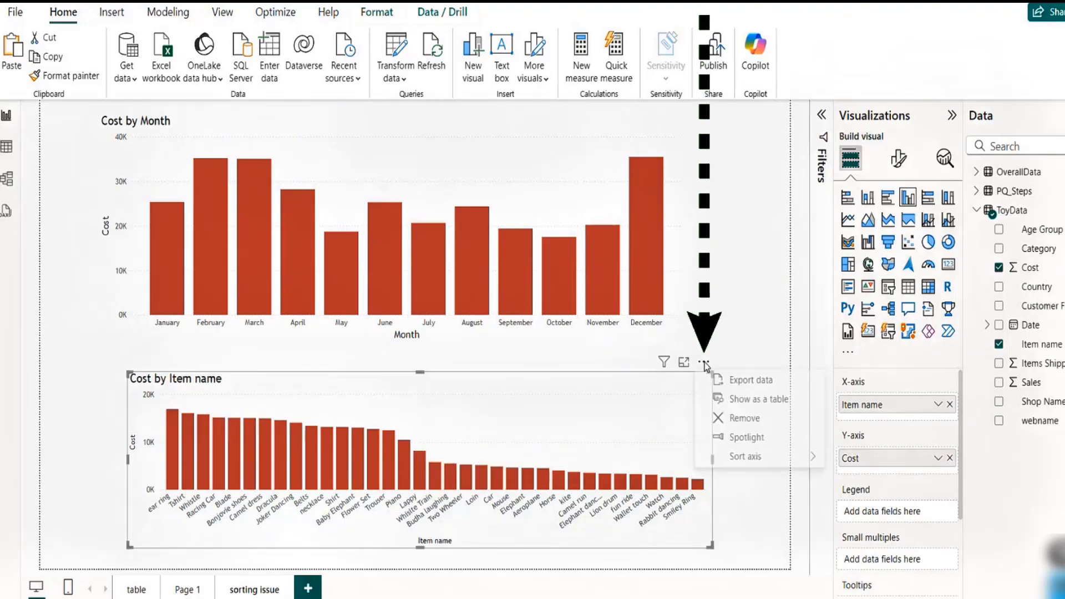
pyautogui.moveTo(768, 466)
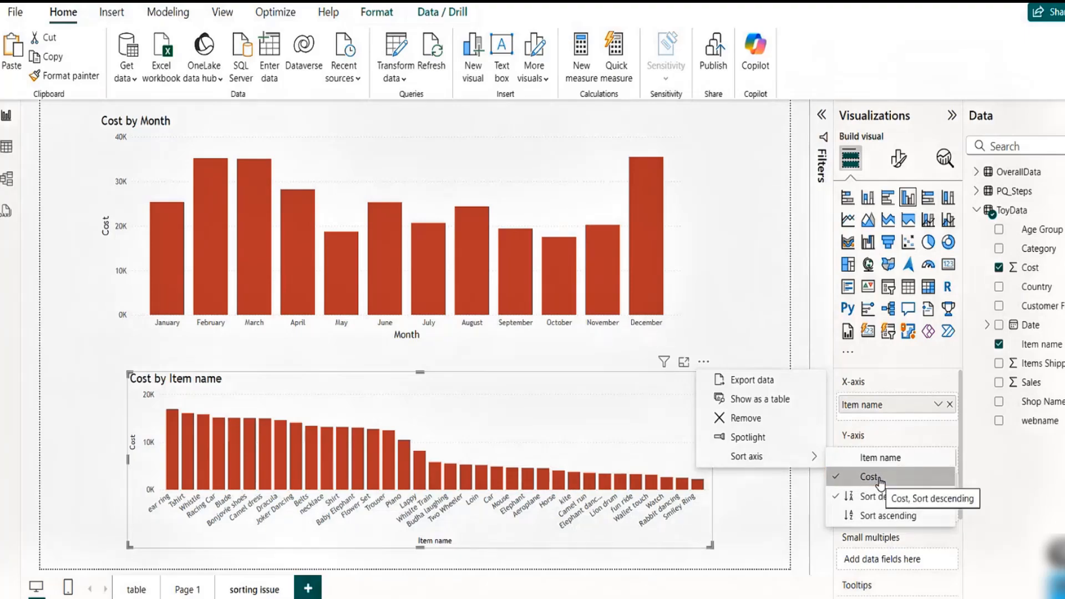
pyautogui.click(542, 391)
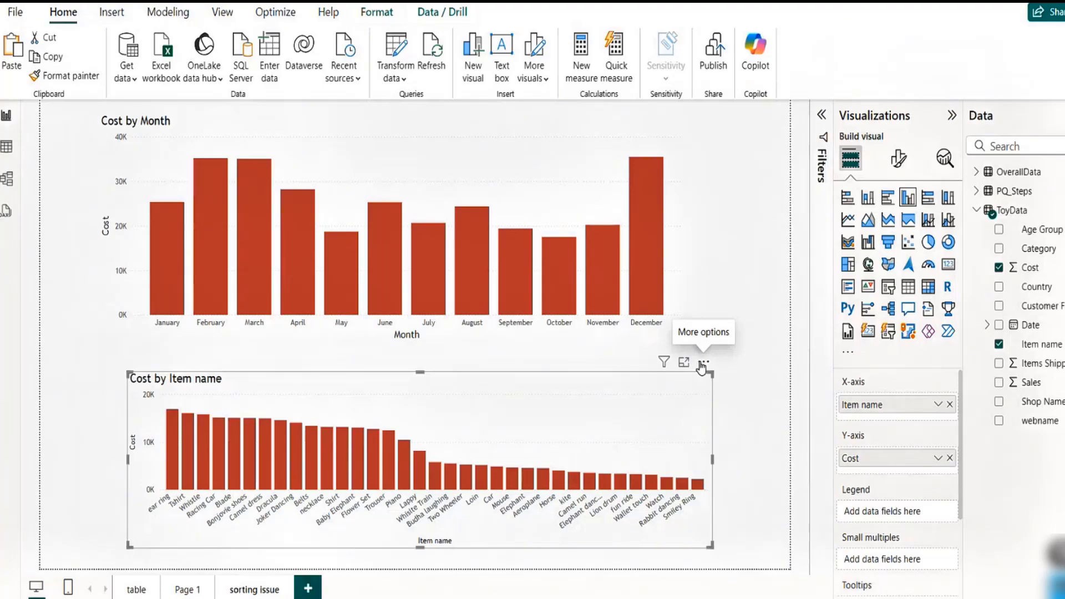
pyautogui.click(703, 364)
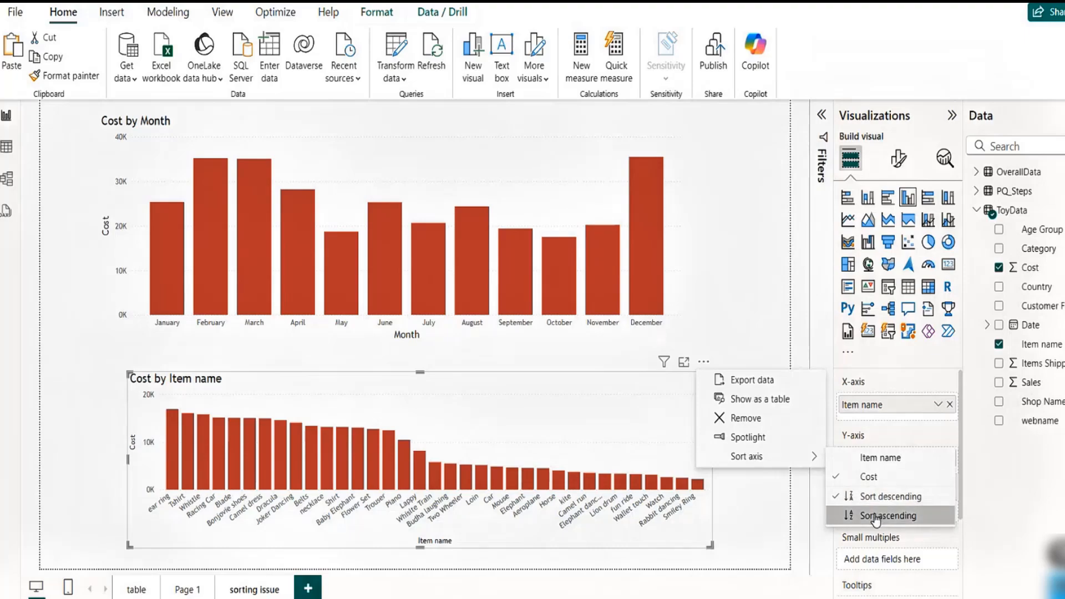
pyautogui.click(876, 516)
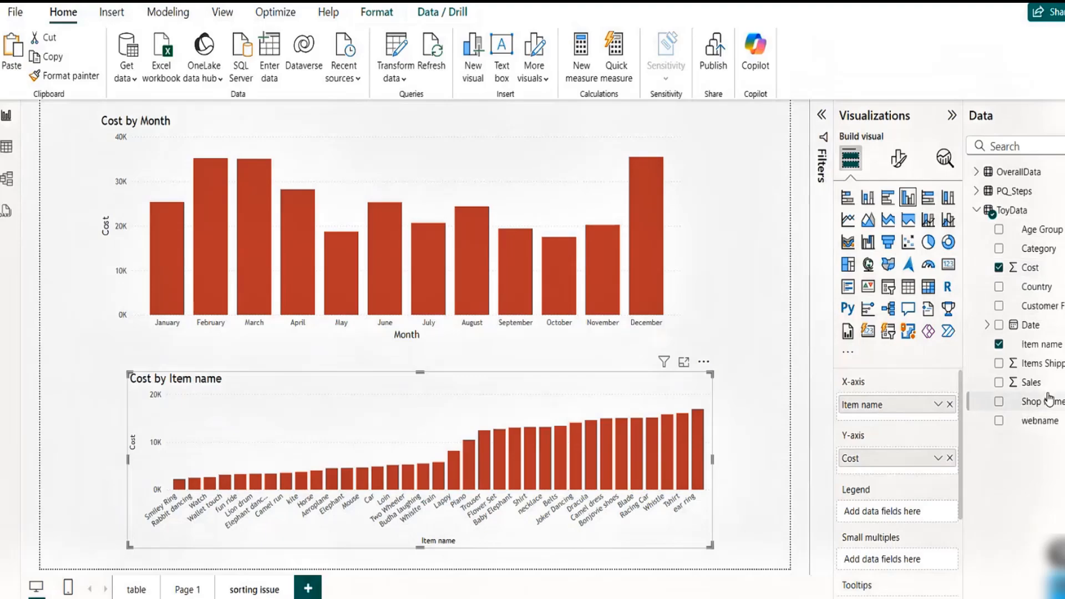
# Try Items Shipped on the lower chart's Y-axis, use Sales alongside Cost instead, and sort the chart by Item name
pyautogui.moveTo(1042, 364); pyautogui.dragTo(891, 476)
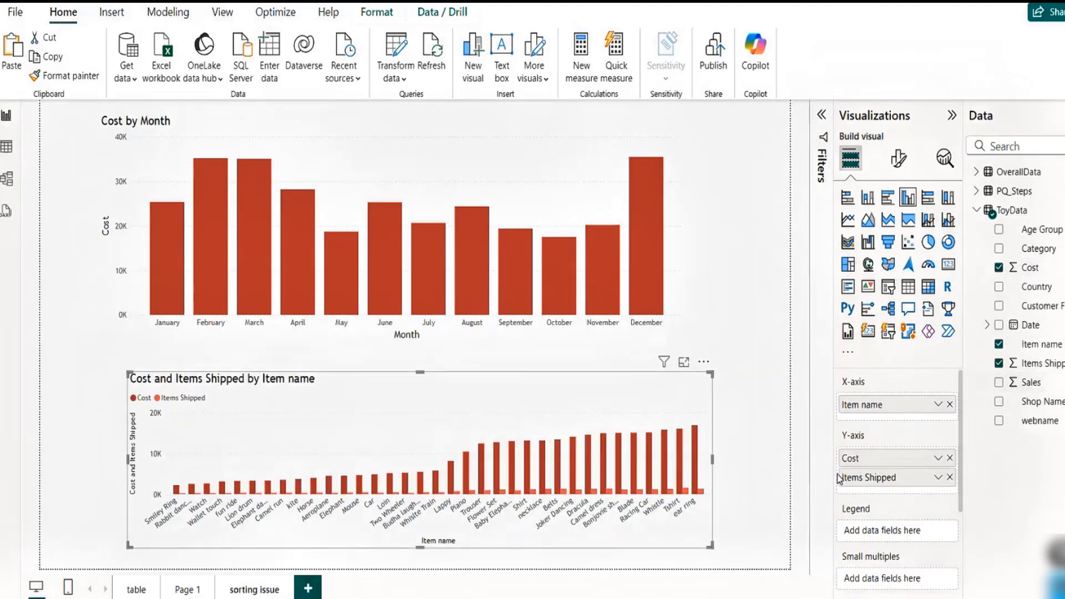
pyautogui.click(950, 478)
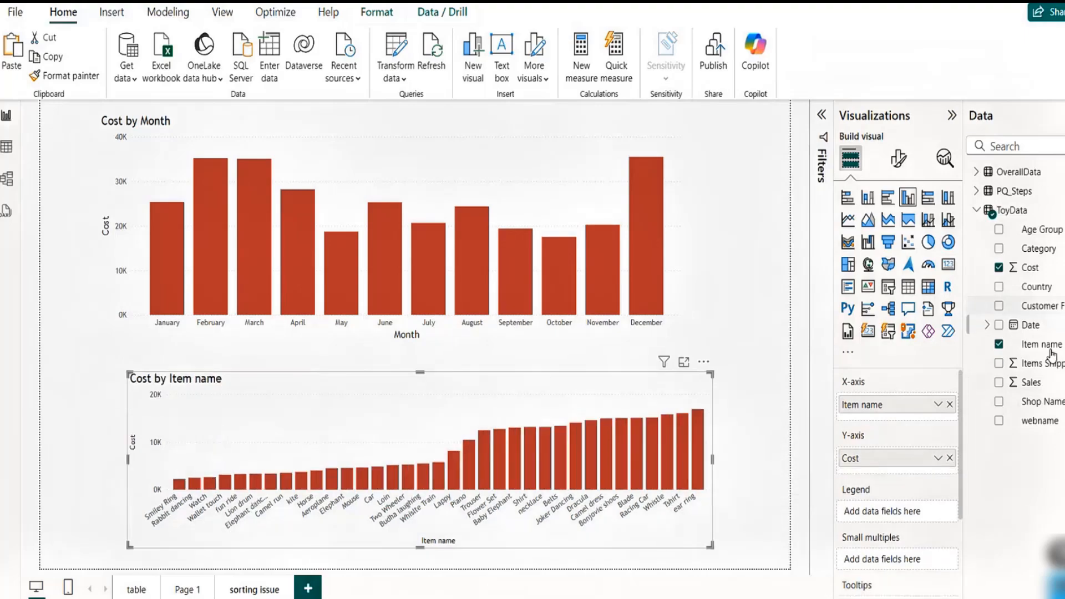
pyautogui.moveTo(1031, 382); pyautogui.dragTo(897, 474)
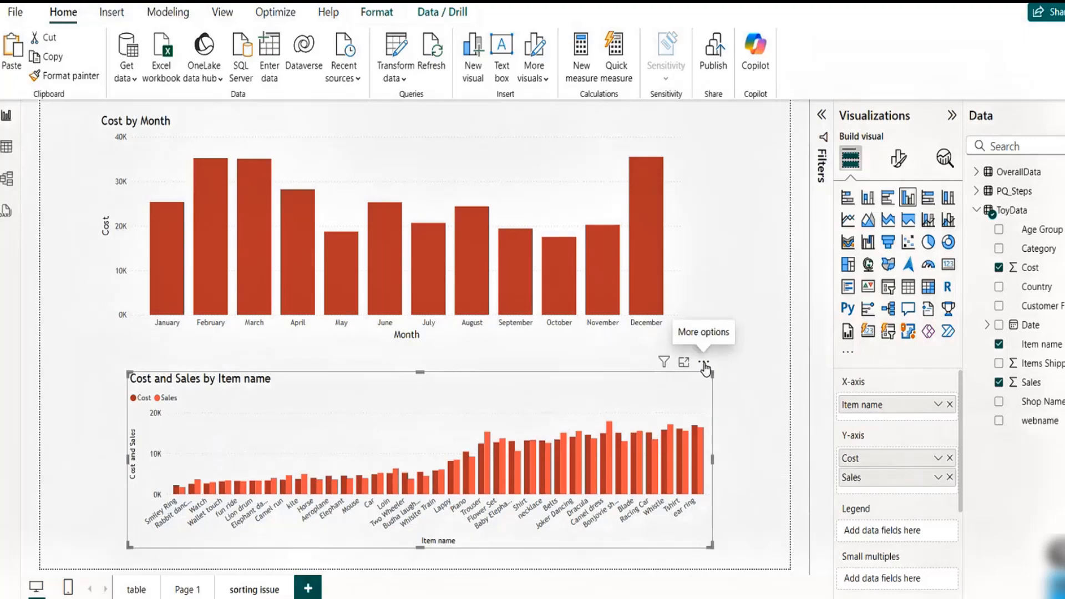
pyautogui.click(704, 364)
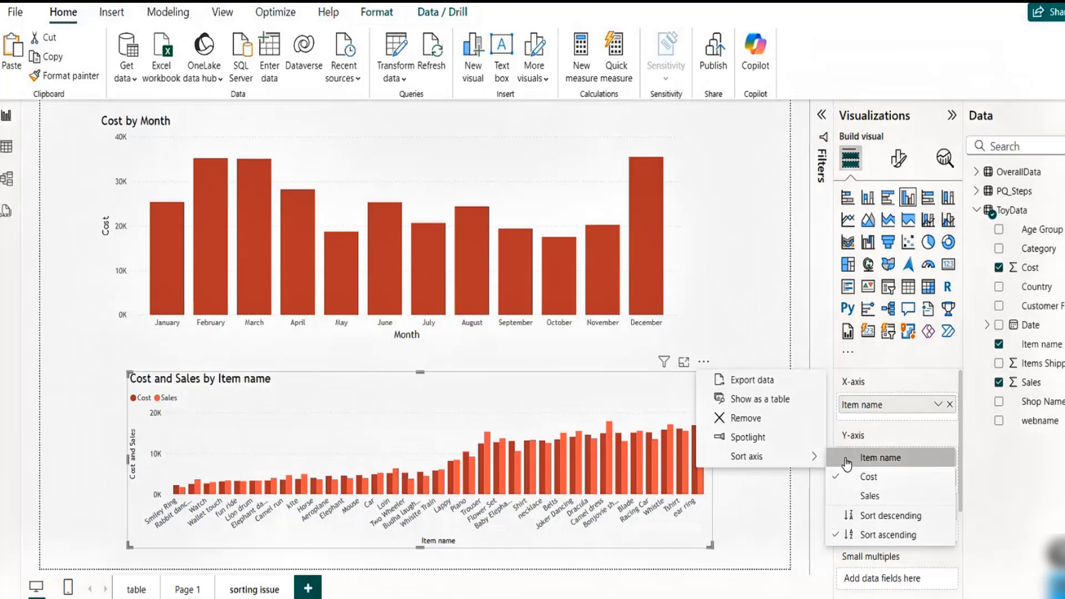
pyautogui.click(846, 460)
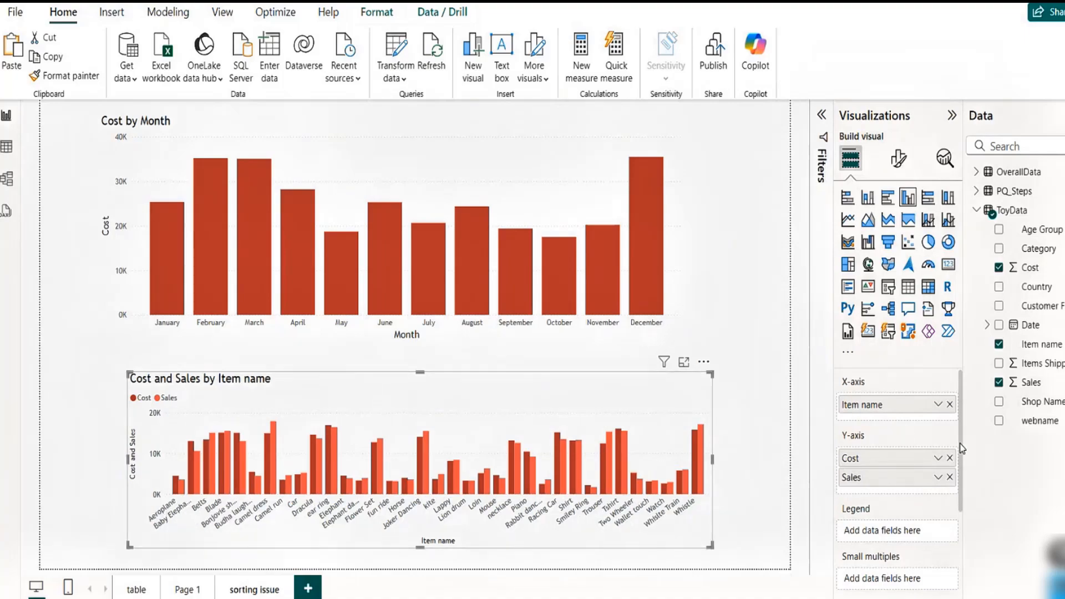
# Replace Item name with Country on the X-axis of the lower Cost and Sales chart
pyautogui.moveTo(1036, 287); pyautogui.dragTo(886, 408)
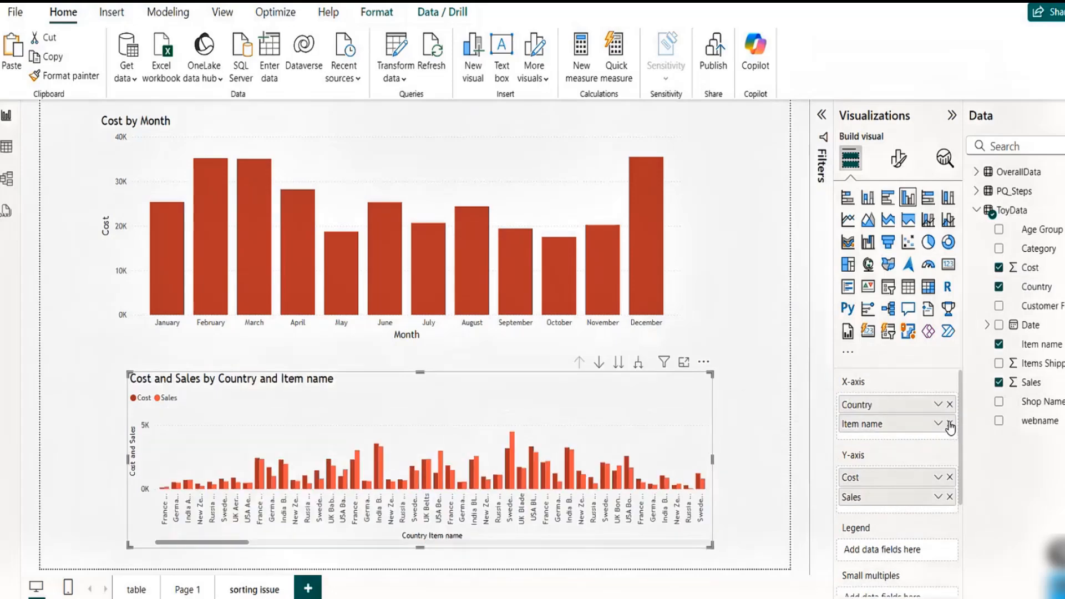
pyautogui.click(949, 424)
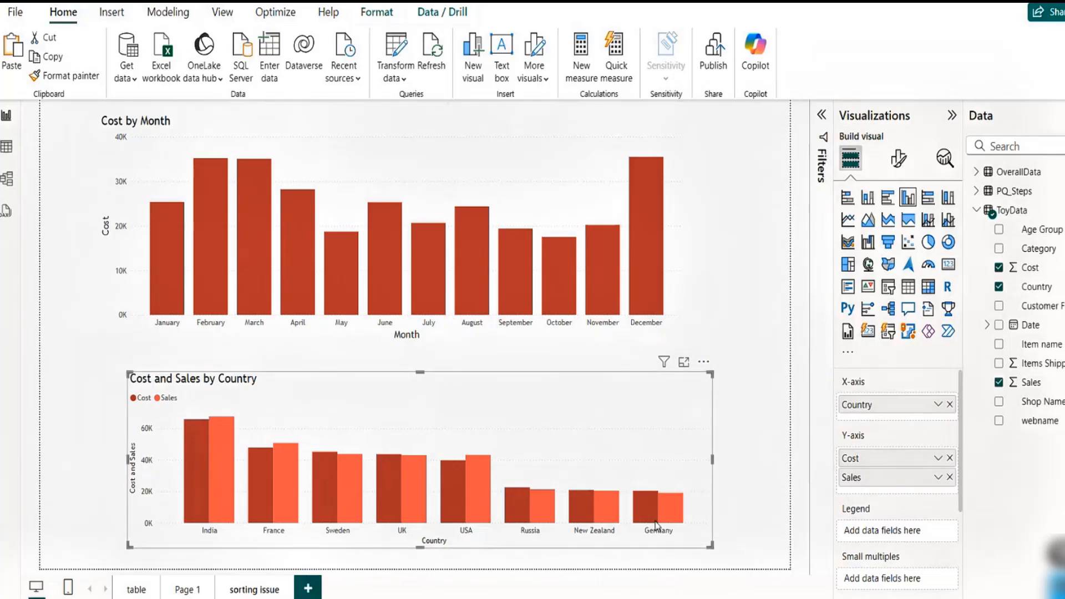
# Sort the lower chart by Country in descending order and remove Cost from its Y-axis, keeping only Sales
pyautogui.click(703, 362)
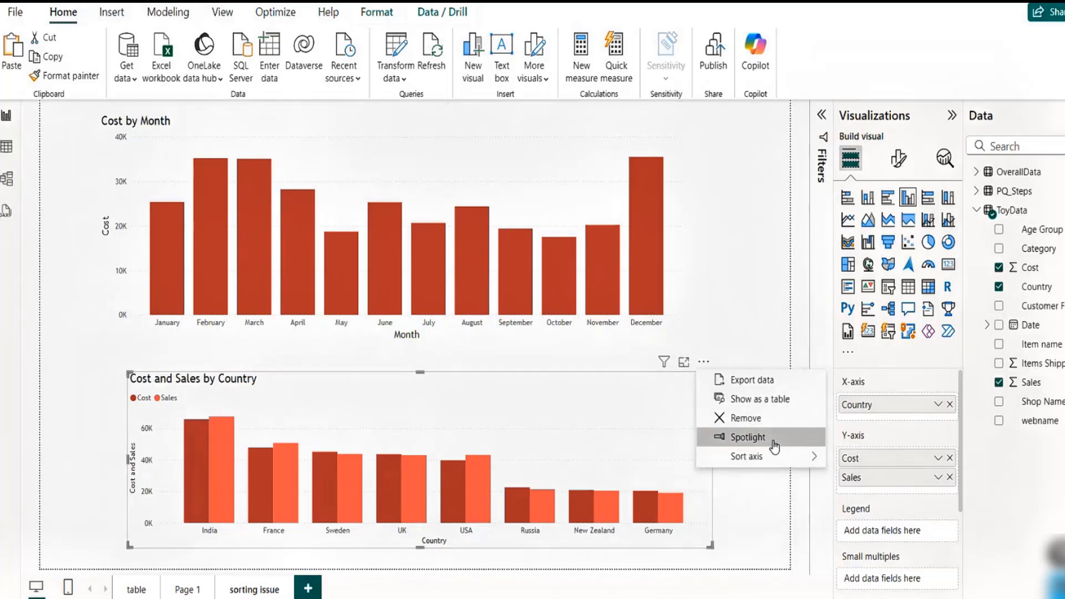
pyautogui.moveTo(716, 458)
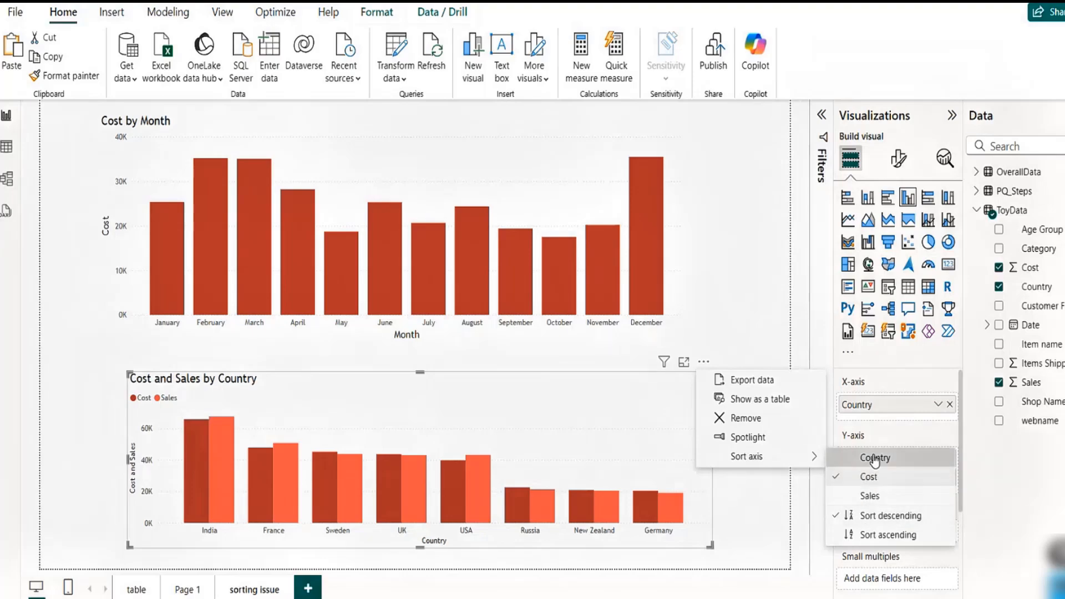
pyautogui.click(874, 458)
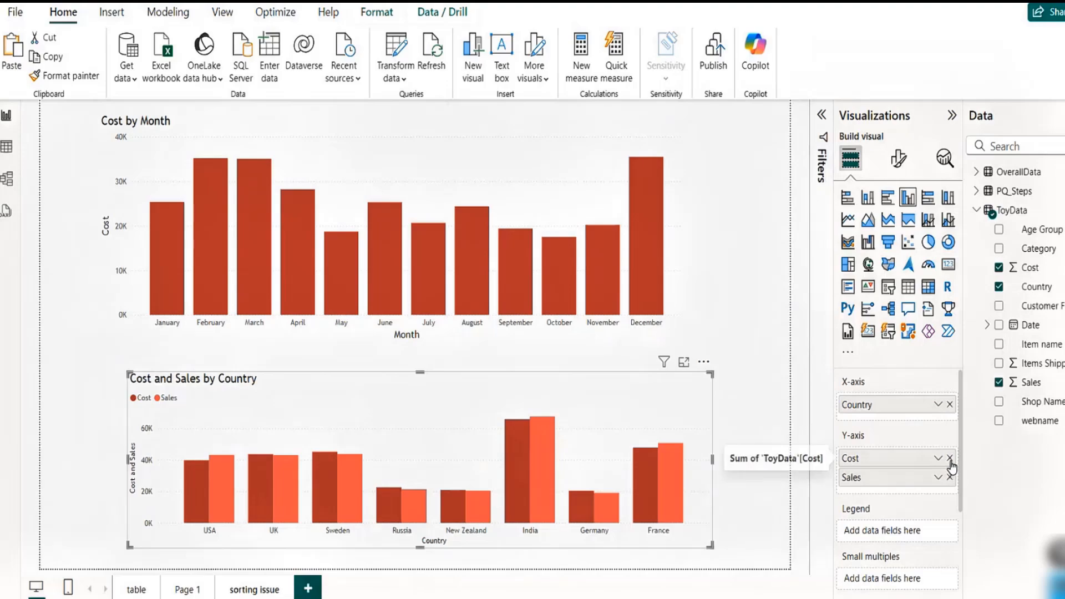
pyautogui.click(950, 459)
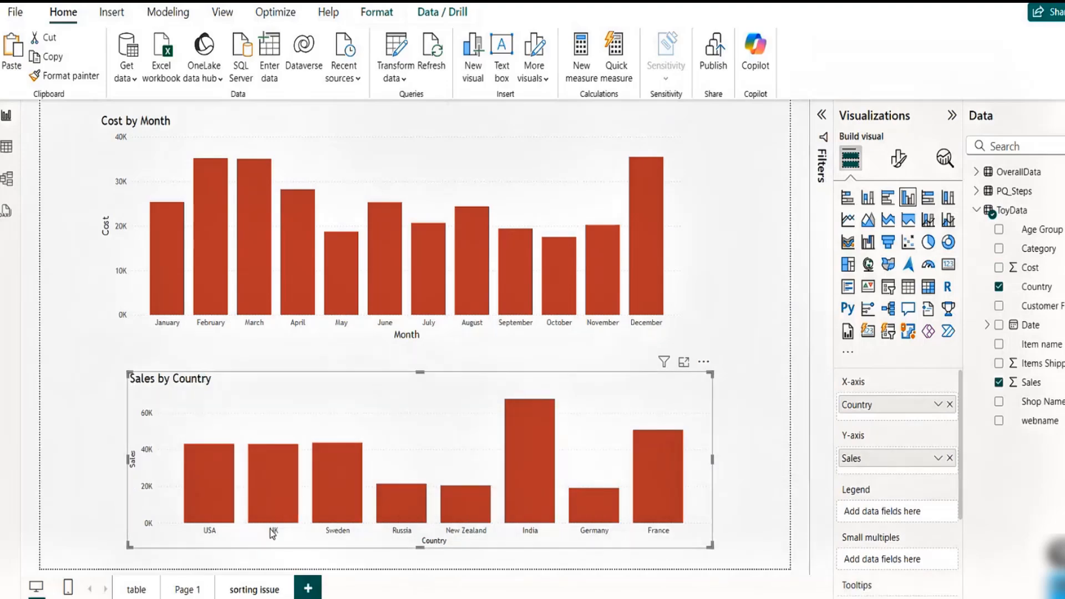
# Move the Sales by Country chart slightly down and left, and review the Cost by Month chart's sort axis options
pyautogui.click(423, 250)
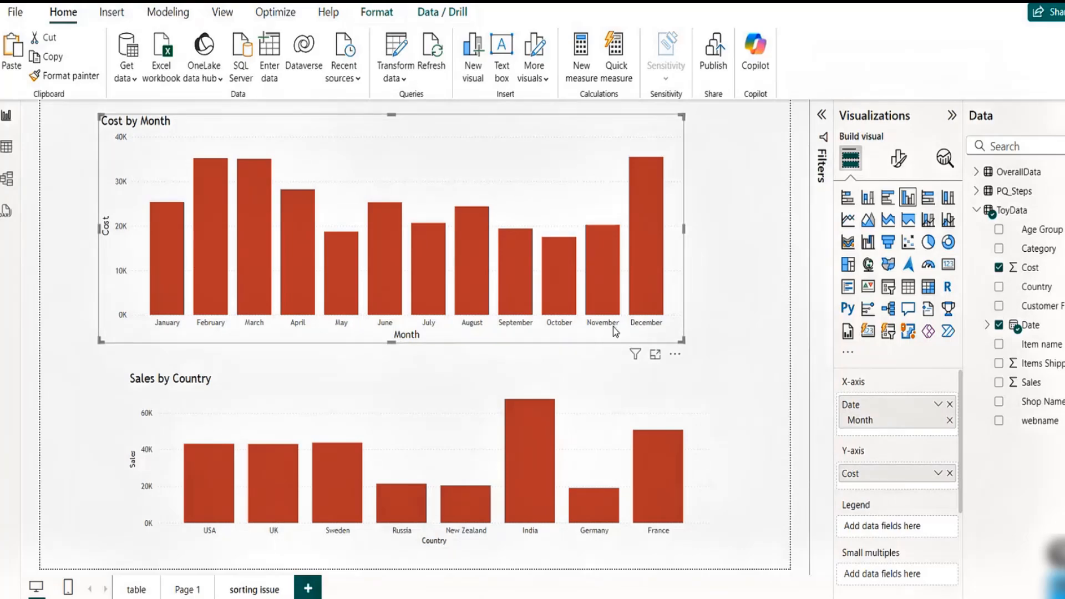
pyautogui.moveTo(458, 388); pyautogui.dragTo(438, 401)
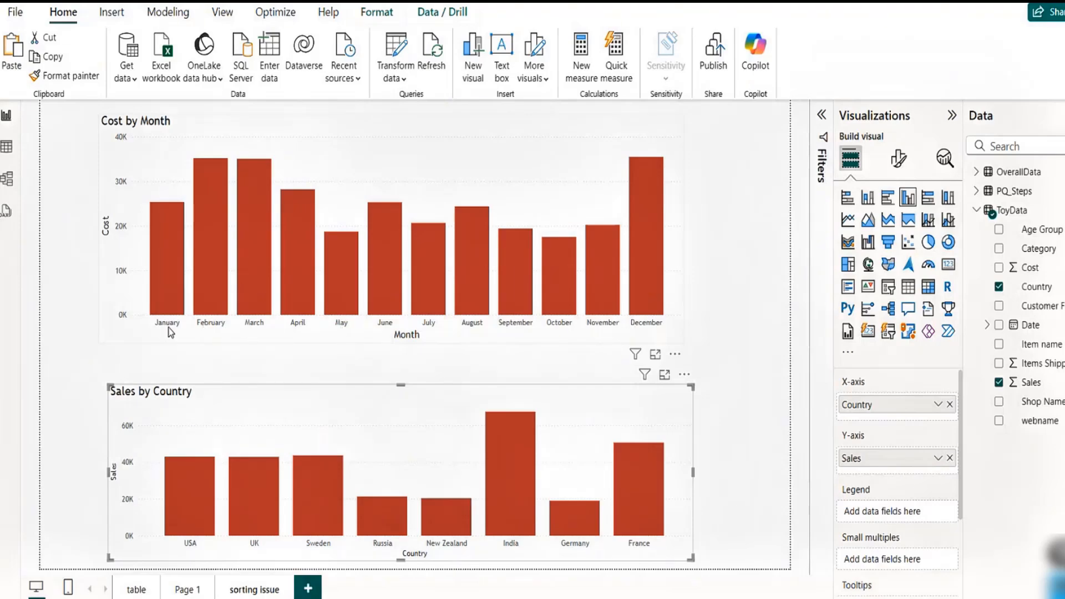
pyautogui.click(483, 128)
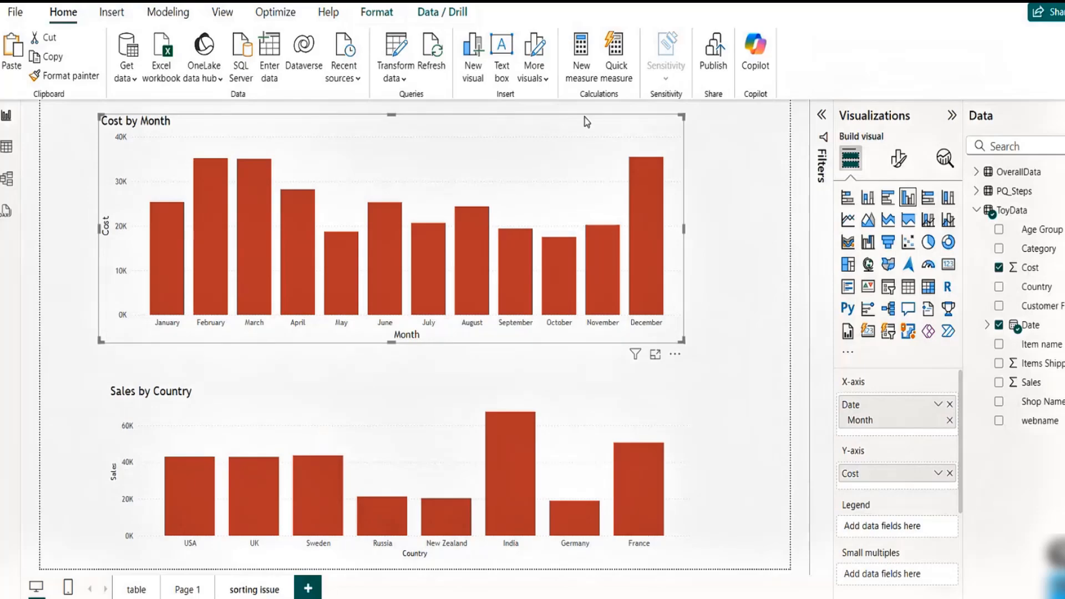
pyautogui.click(675, 353)
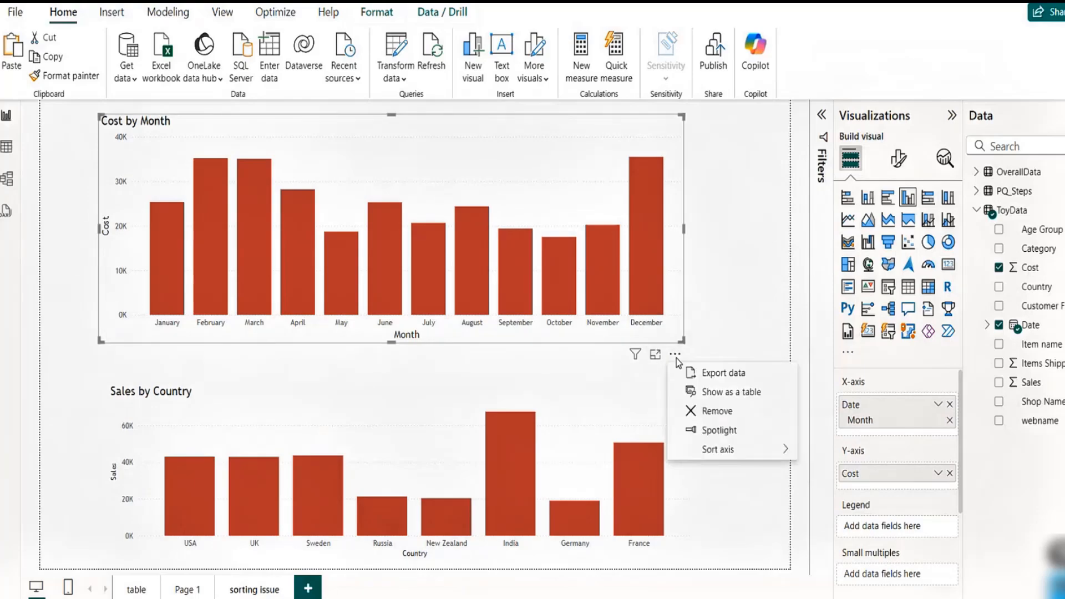
pyautogui.moveTo(737, 448)
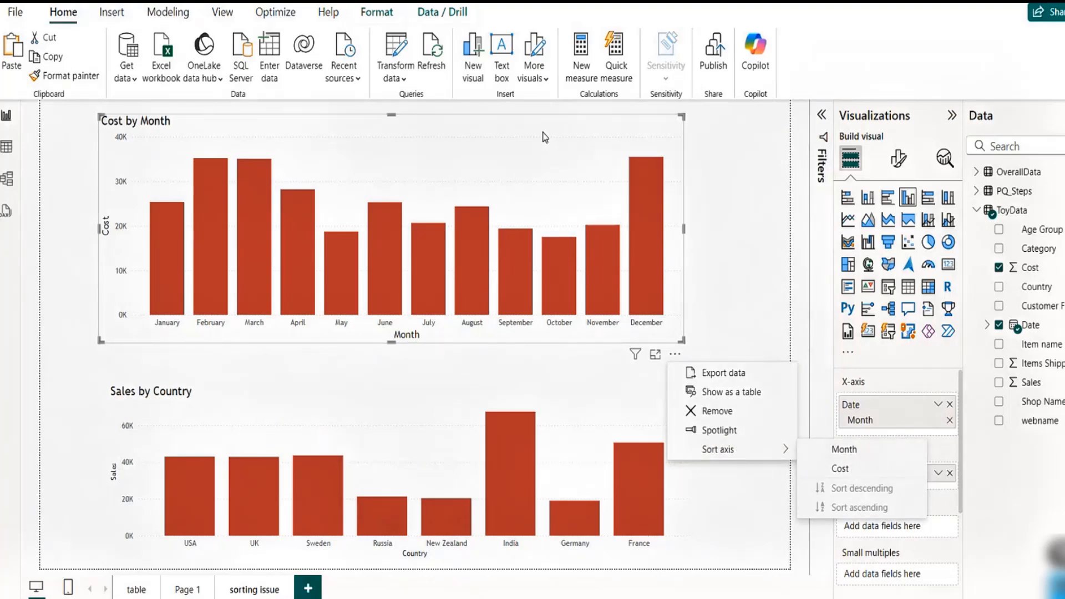
# Align the Cost by Month chart with the left edge of the Sales by Country chart and lower the latter's upper edge
pyautogui.moveTo(547, 140); pyautogui.dragTo(541, 135)
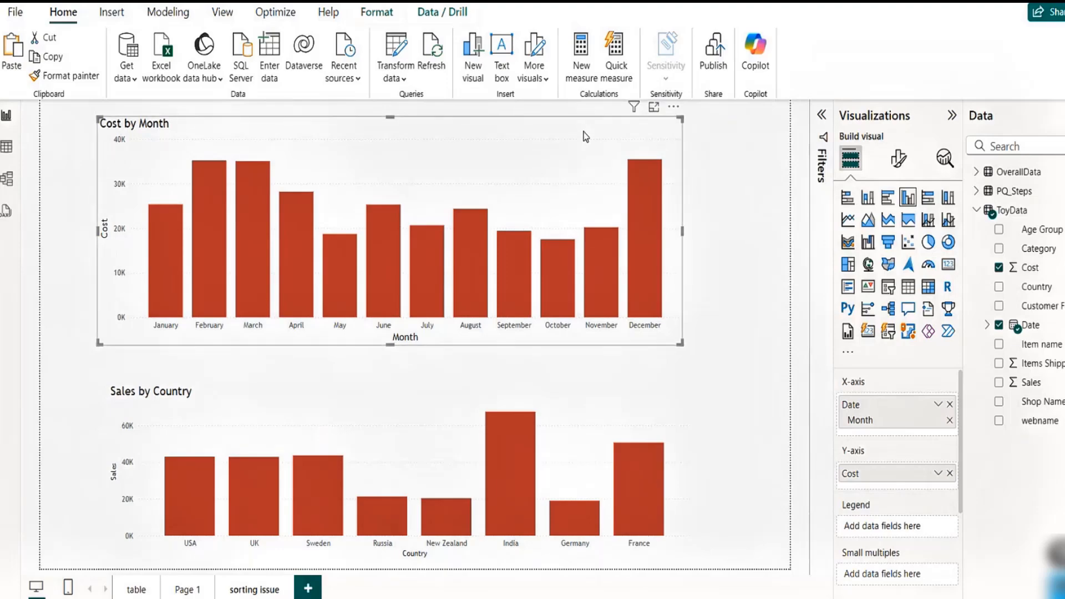
pyautogui.moveTo(583, 132); pyautogui.dragTo(585, 128)
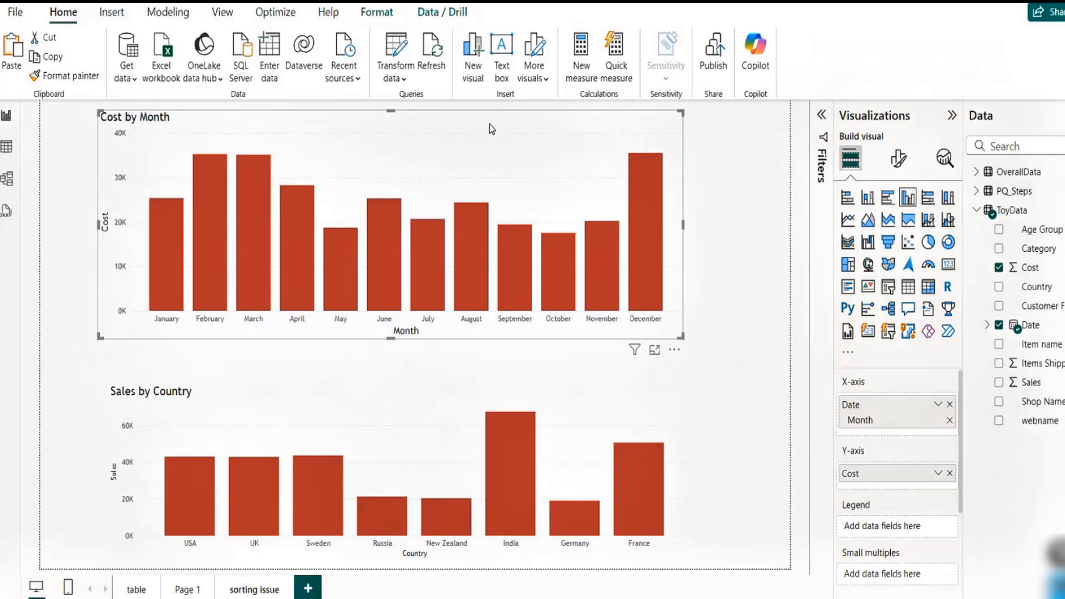
pyautogui.moveTo(489, 124); pyautogui.dragTo(496, 133)
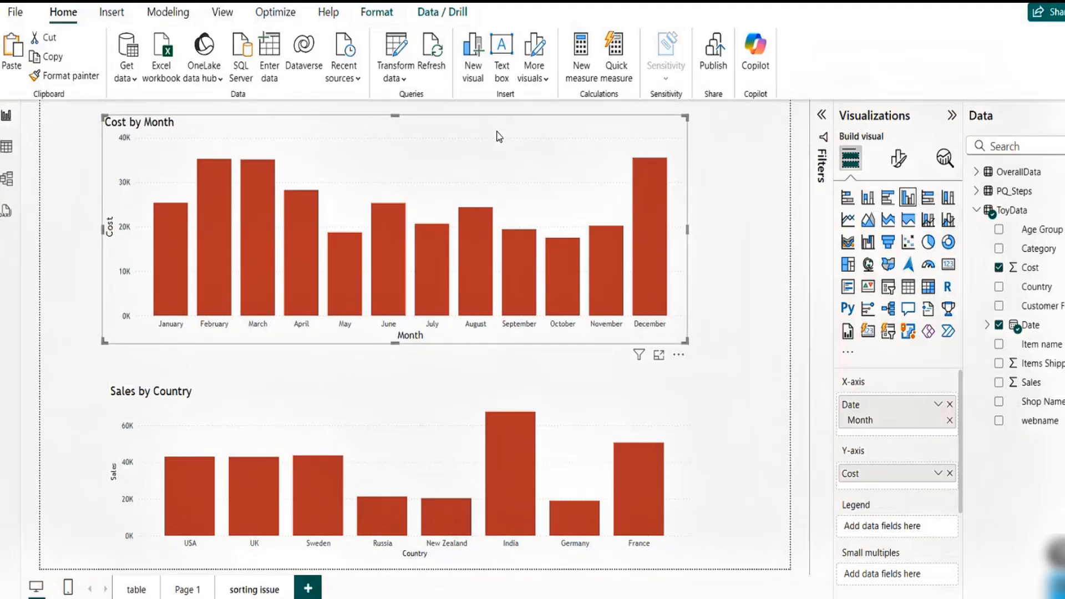
pyautogui.click(425, 397)
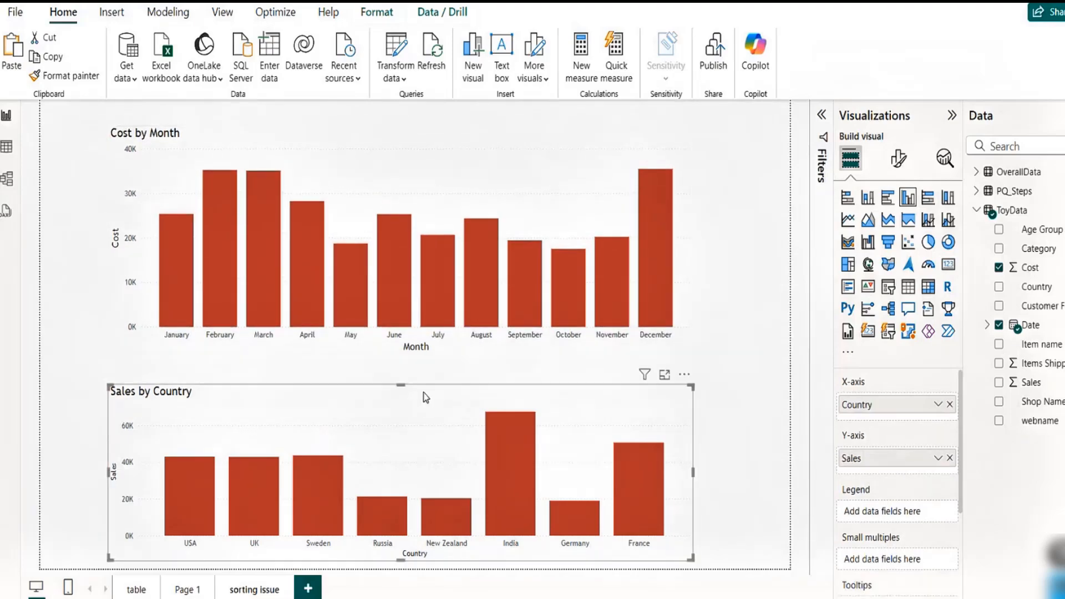
pyautogui.moveTo(401, 385); pyautogui.dragTo(401, 403)
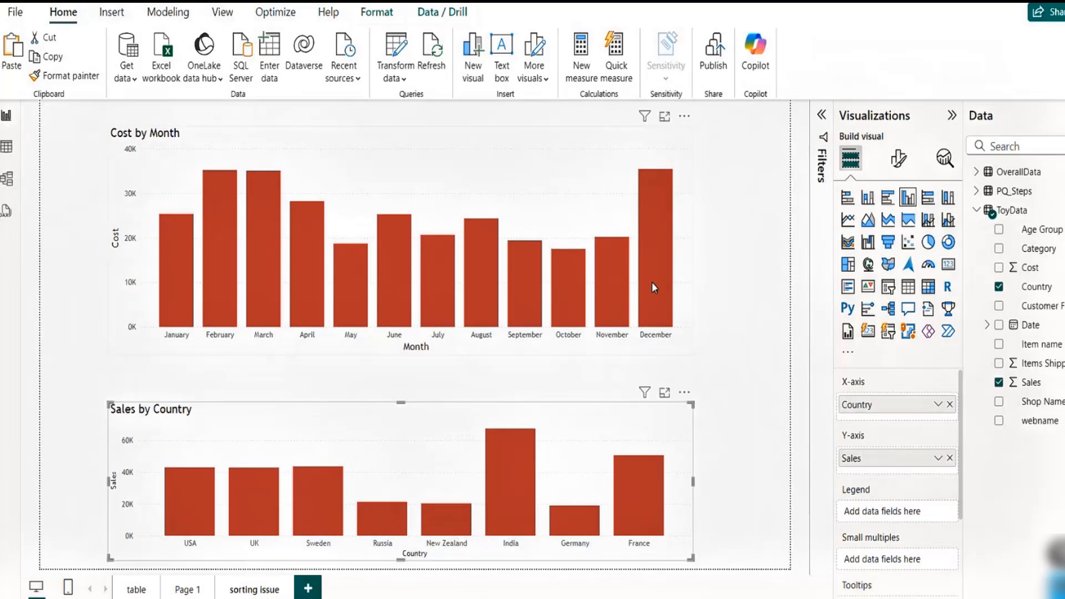
# Sort the Cost by Month chart by Month in descending order
pyautogui.click(546, 146)
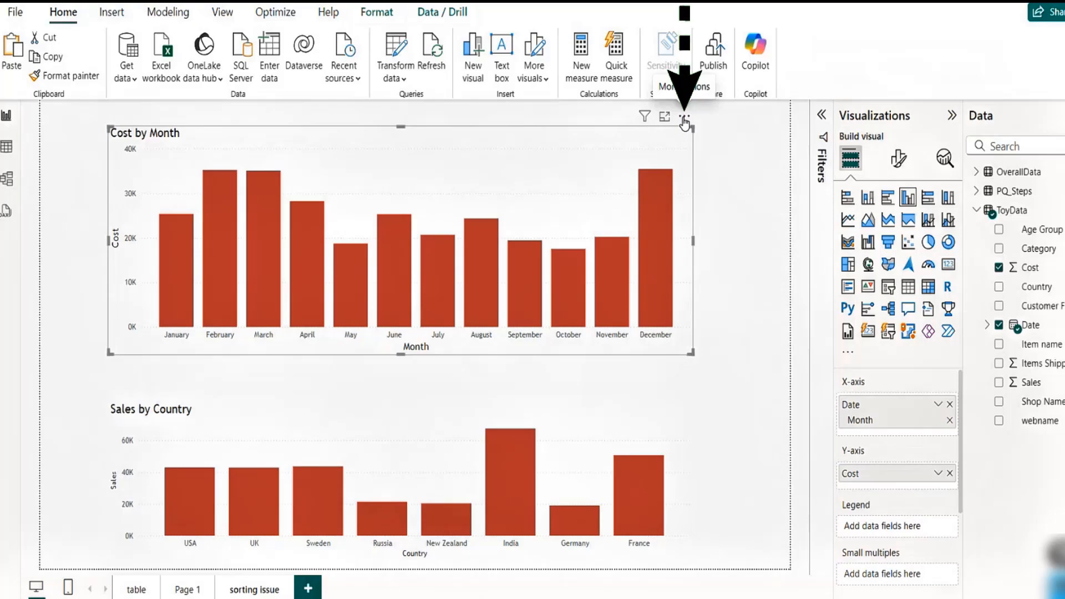
pyautogui.click(684, 118)
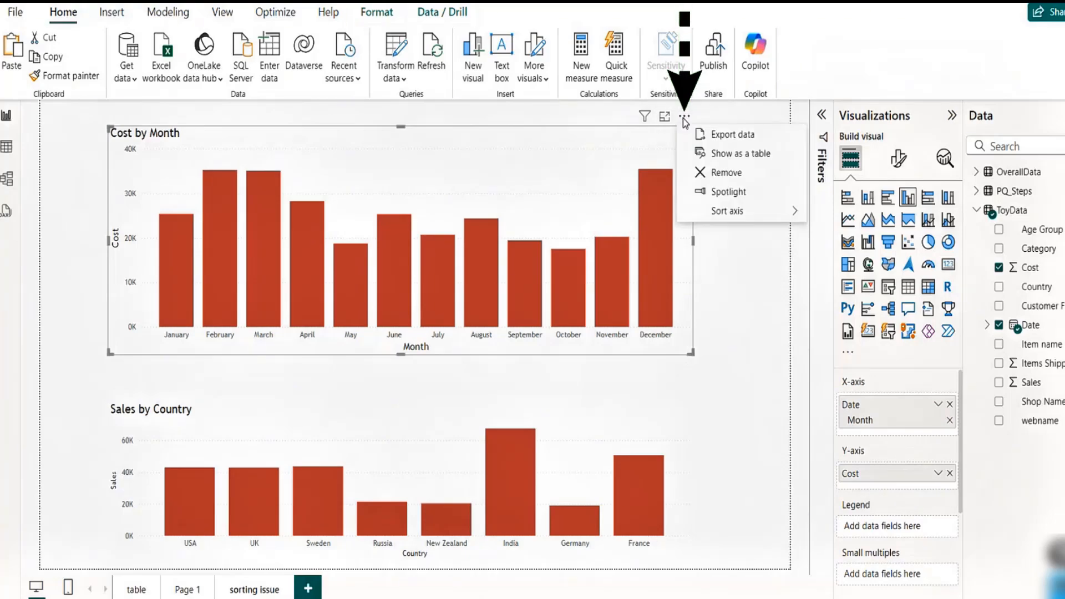
pyautogui.moveTo(788, 212)
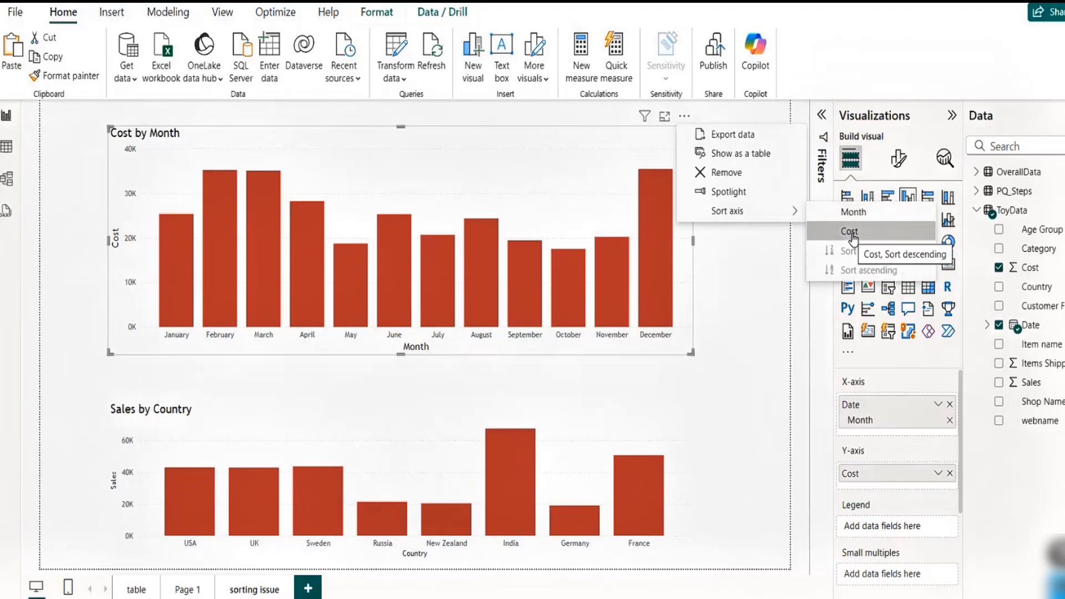
pyautogui.click(845, 213)
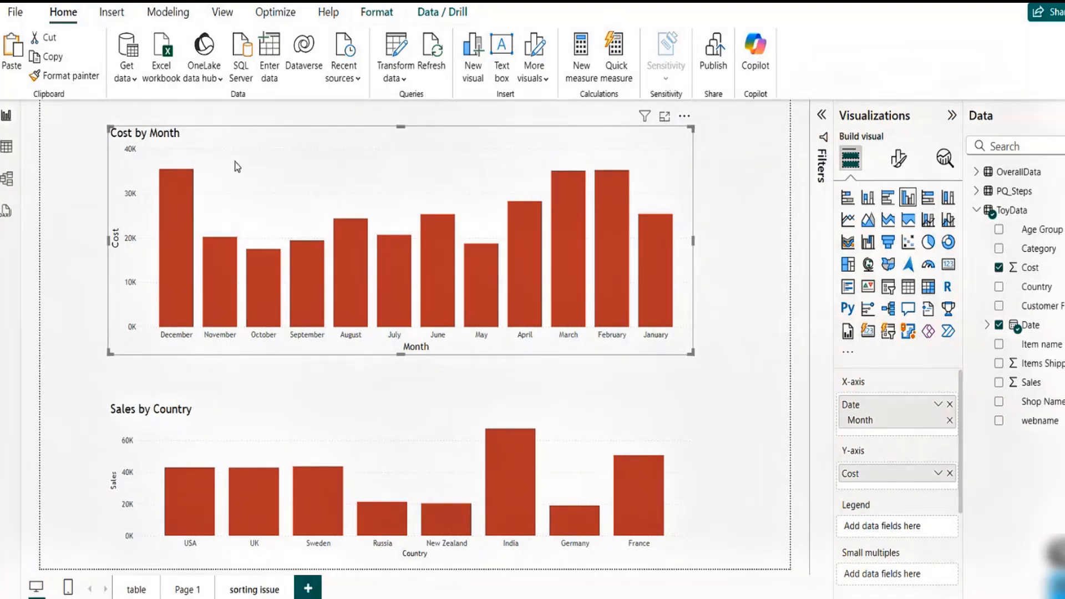
# View the records of the ToyData table in the table view
pyautogui.click(5, 151)
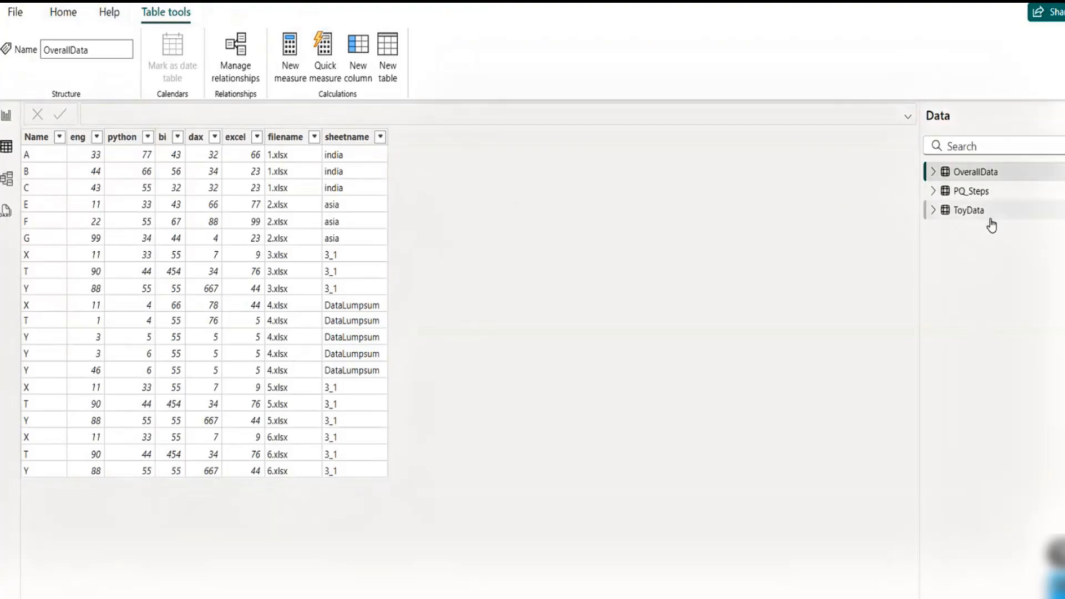
pyautogui.click(969, 214)
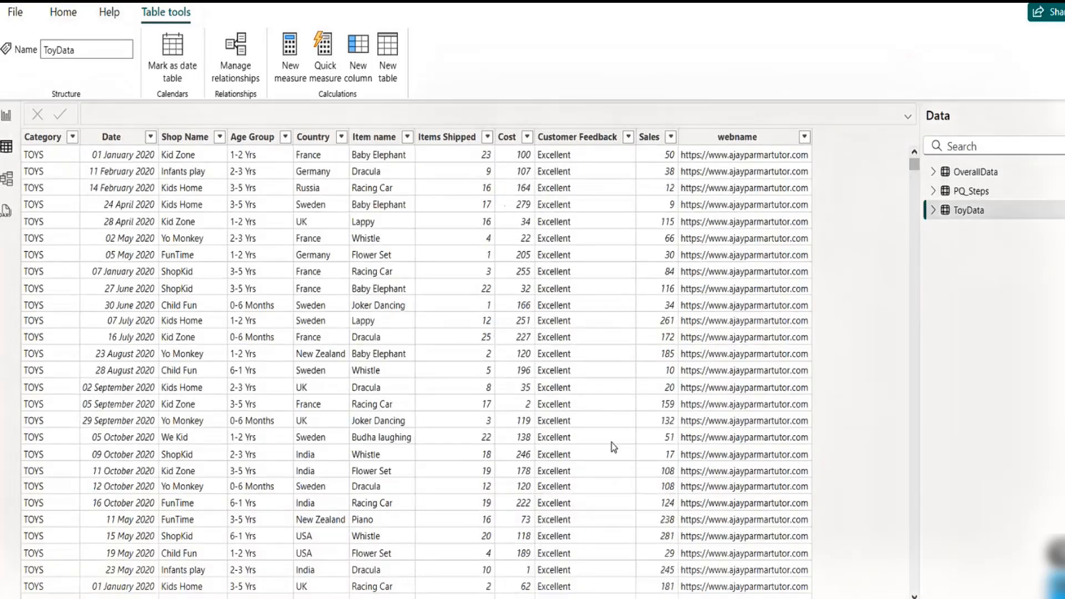
# Switch to the Book1 workbook in Excel, maximise its window and clear all contents of Sheet1
pyautogui.moveTo(701, 598)
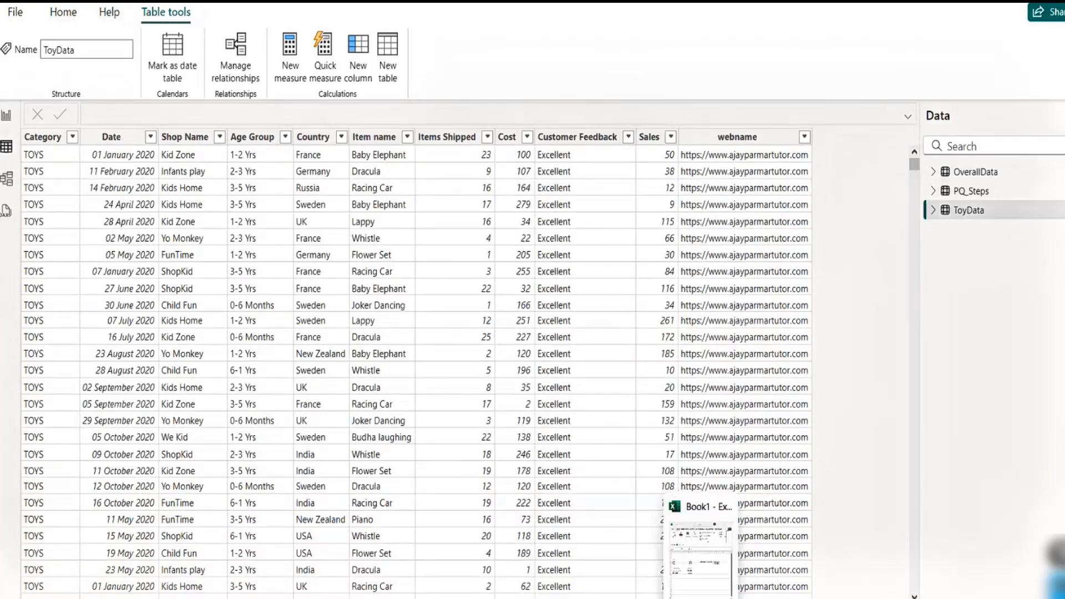
pyautogui.click(700, 555)
pyautogui.click(784, 453)
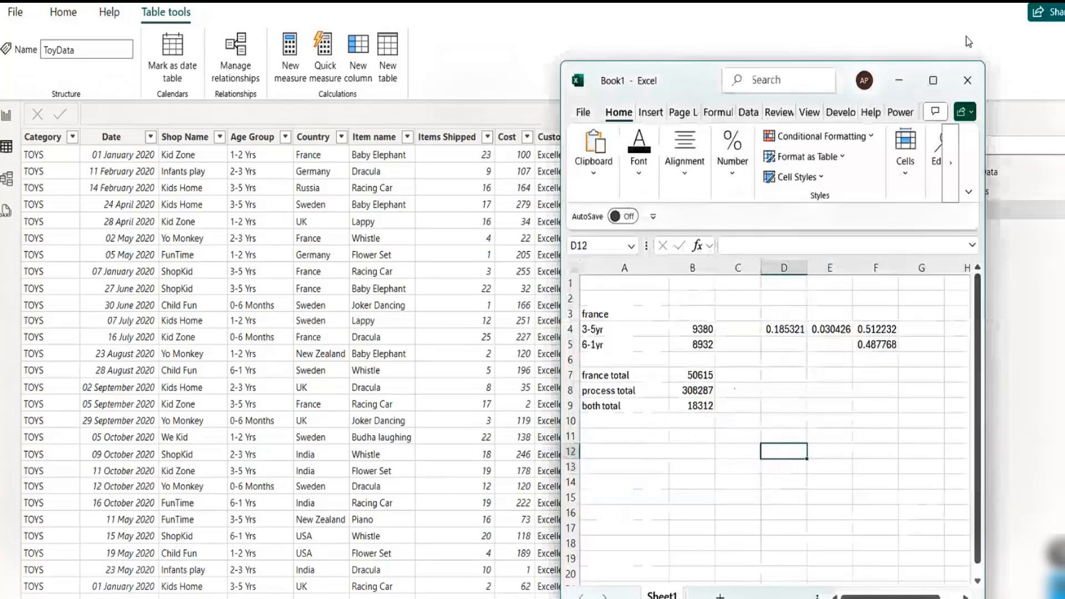
pyautogui.click(933, 80)
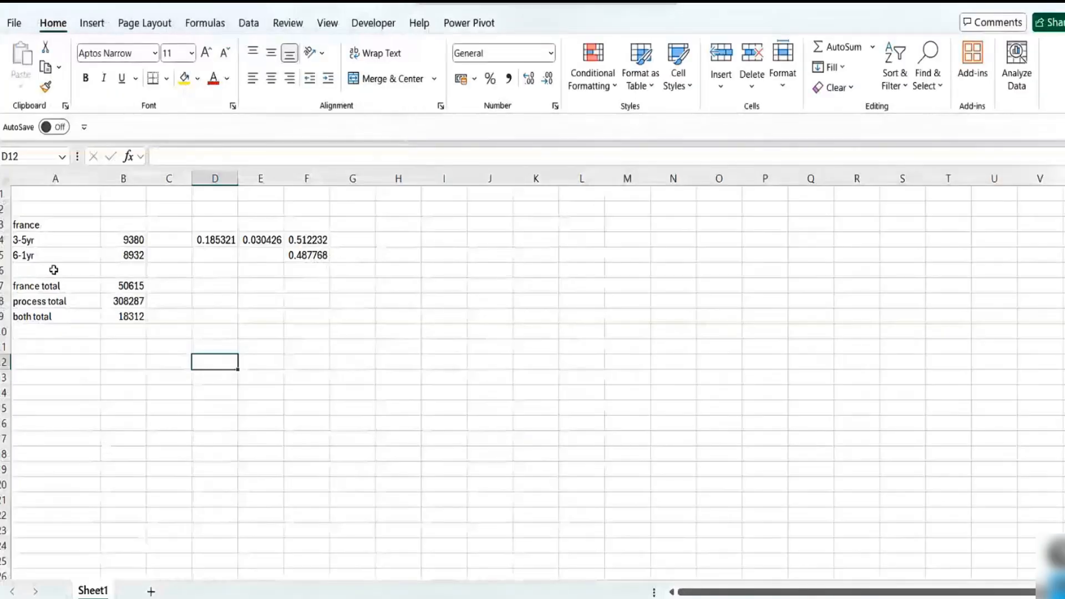
pyautogui.click(5, 180)
pyautogui.press('Delete')
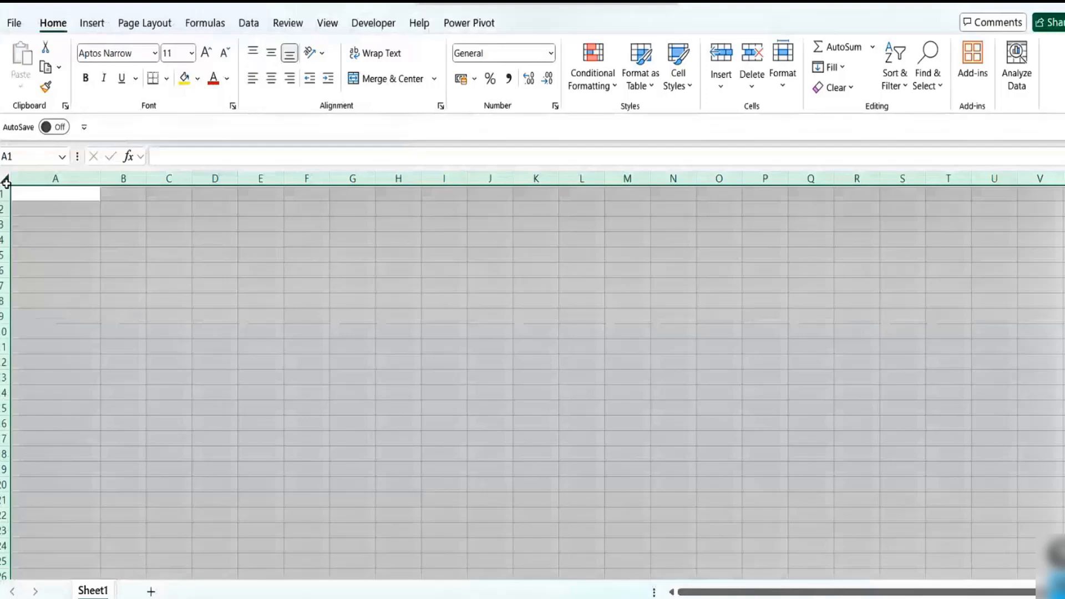
# Enter a Months and Sales table in A1:B13 for Jan to Dec with sales 44, 55, 66, 77, 44, 54, 77, 434, 66, 33, 43 and 33
pyautogui.click(42, 194)
pyautogui.write('Months')
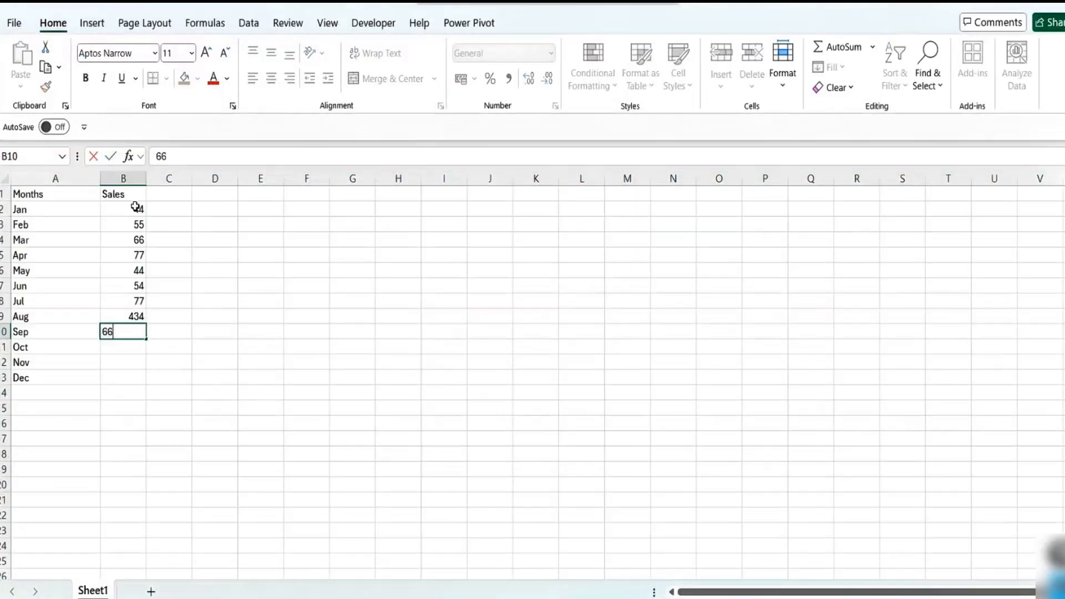
pyautogui.press('Return')
pyautogui.write('33')
pyautogui.press('Return')
pyautogui.write('43')
pyautogui.press('Return')
pyautogui.write('33')
pyautogui.press('Return')
# Convert the range A1:B13 into a table with headers and name it monthSales_T
pyautogui.hotkey('ctrl', 't')
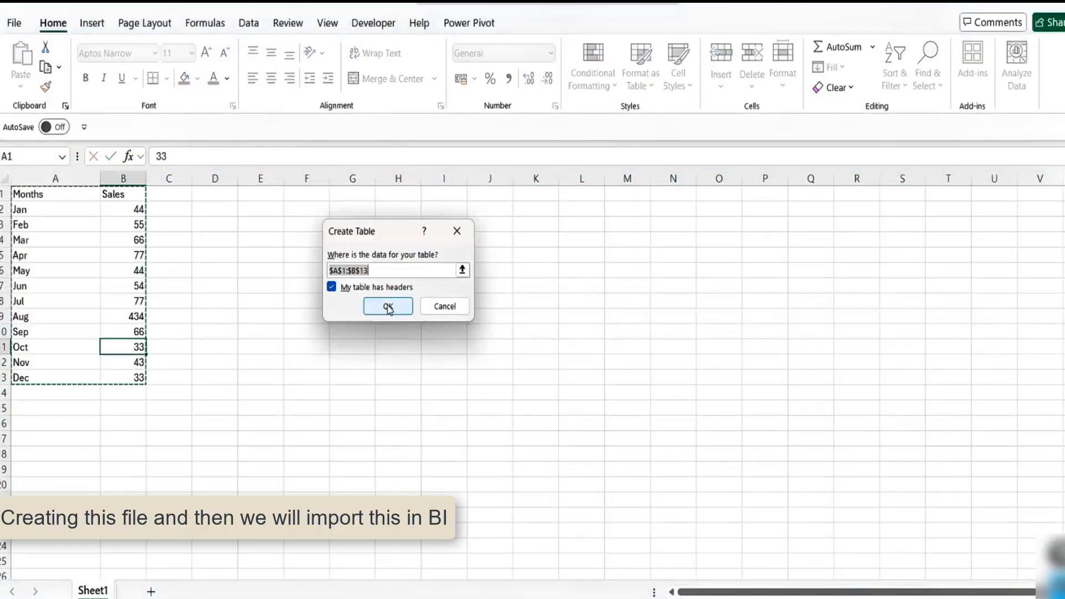
pyautogui.click(387, 304)
pyautogui.click(41, 67)
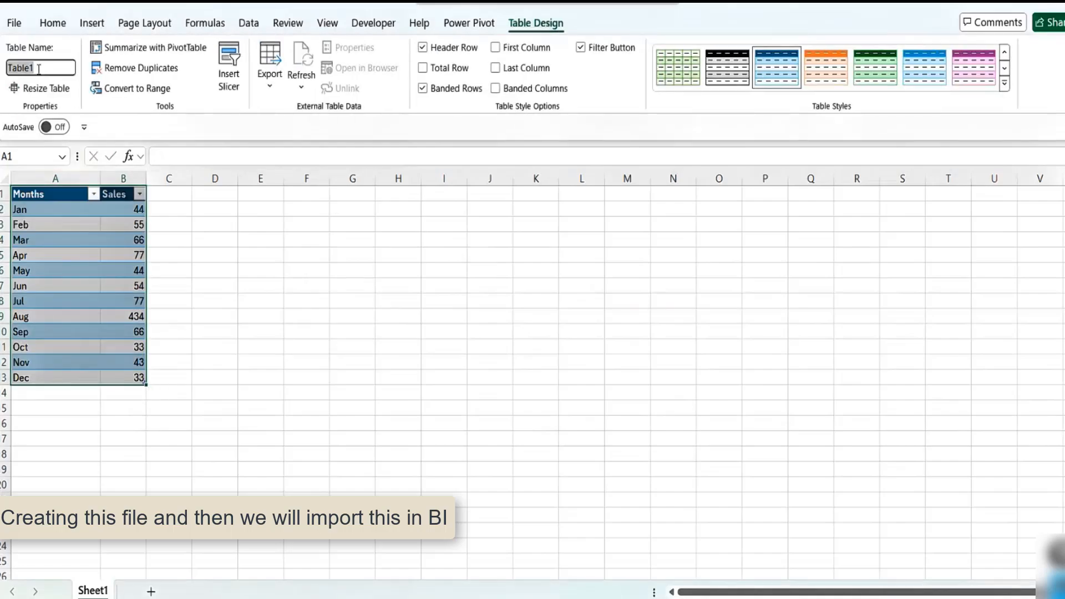
pyautogui.write('mo')
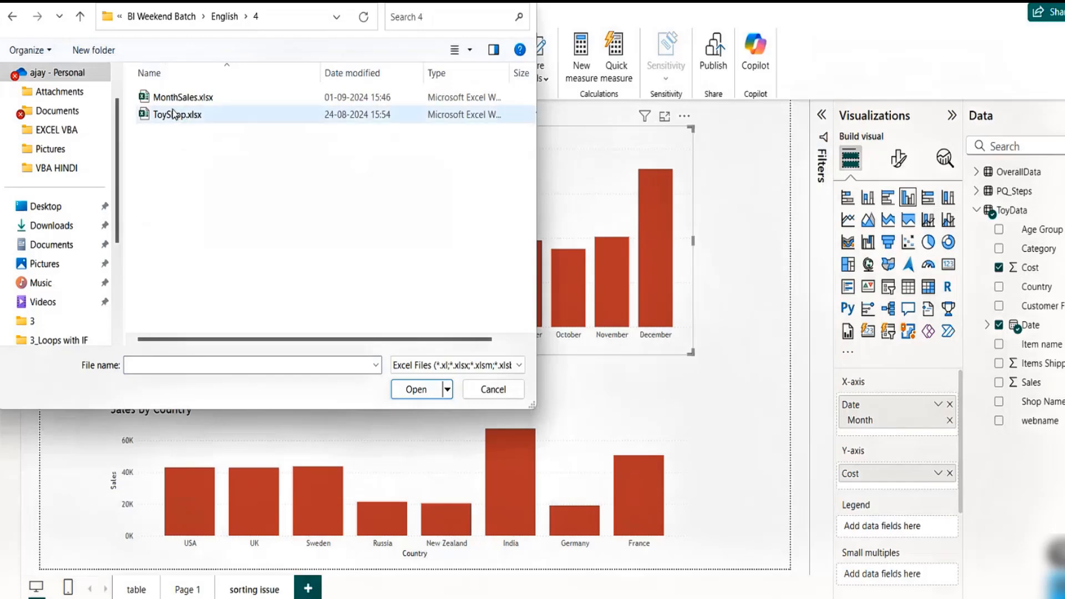
# In Power BI, load the monthSales_T table from the MonthSales.xlsx workbook
pyautogui.click(175, 98)
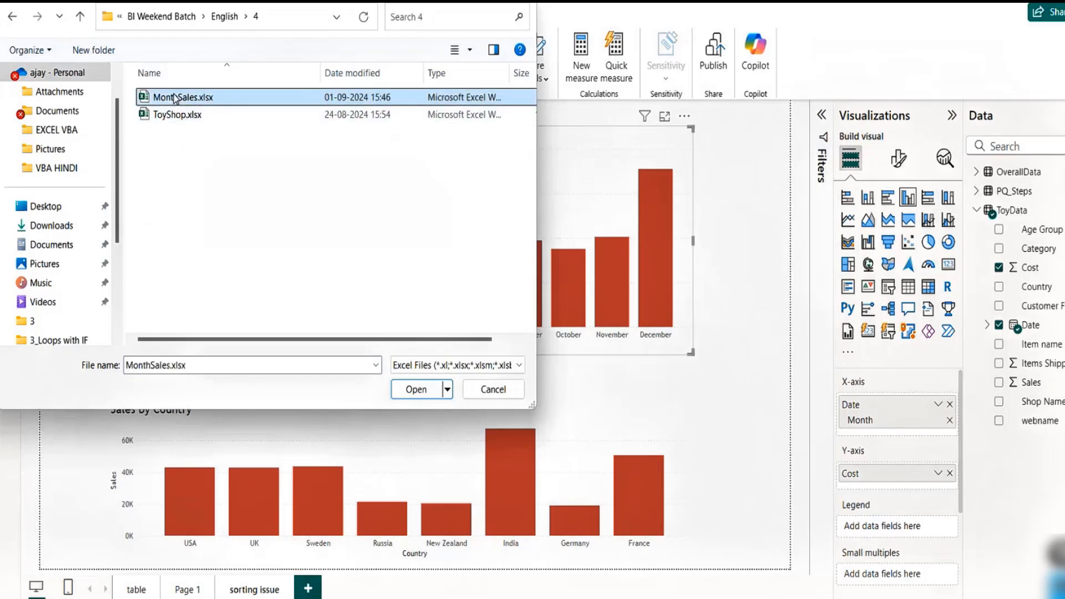
pyautogui.click(416, 389)
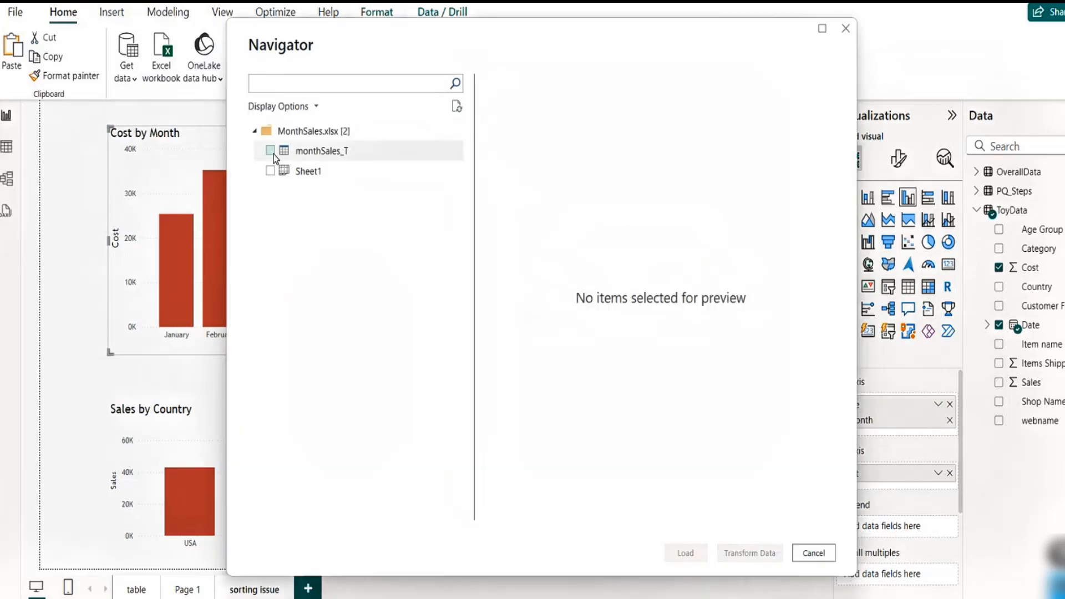
pyautogui.click(270, 151)
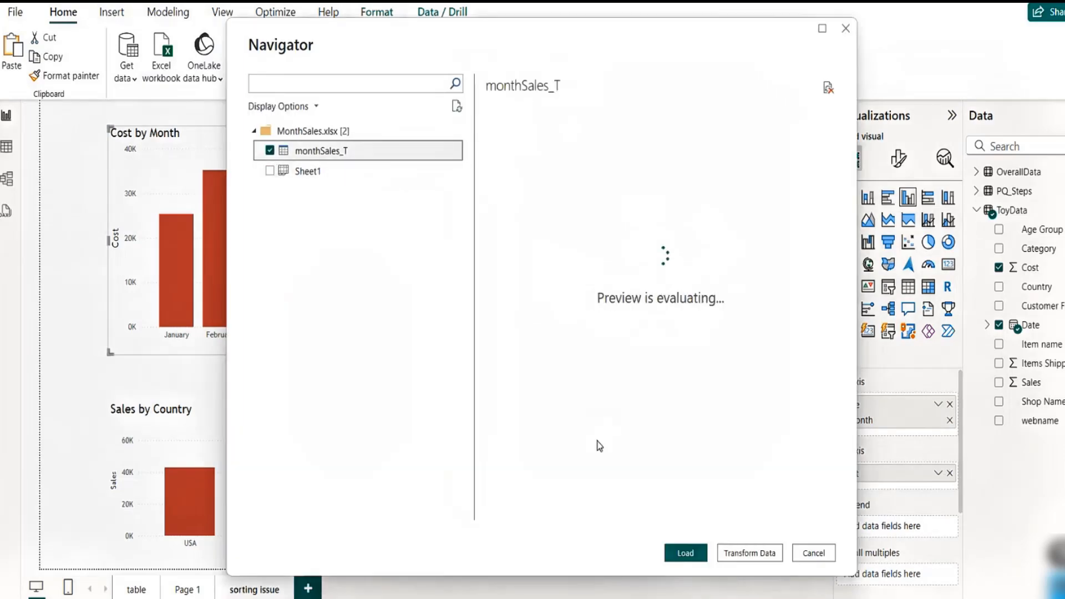
pyautogui.click(687, 553)
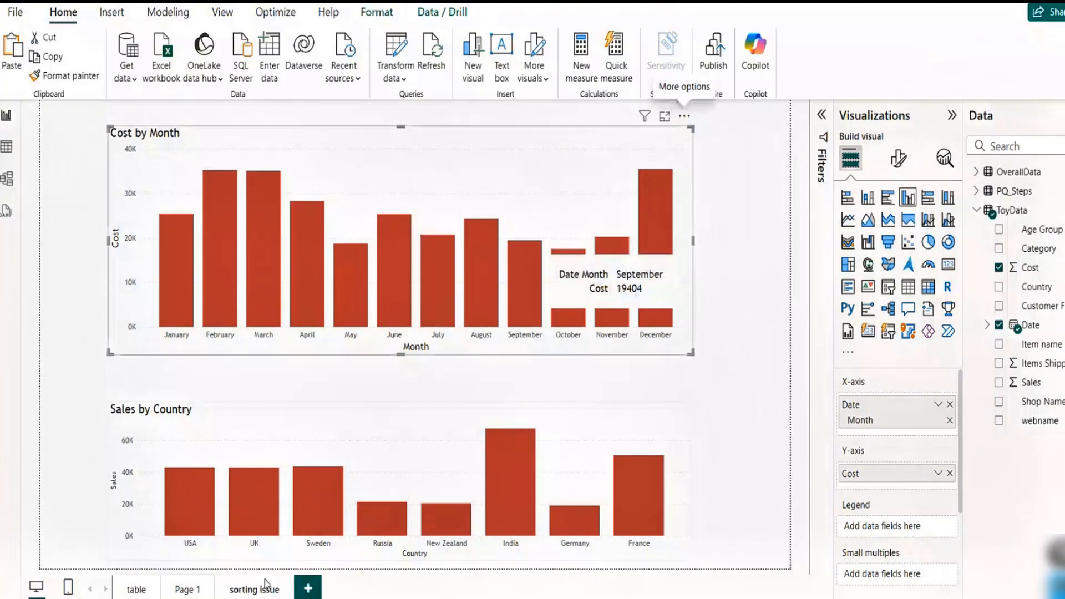
# Add a report page and build a clustered column chart from monthSales_T with Months on the X-axis and Sales on the Y-axis
pyautogui.click(308, 589)
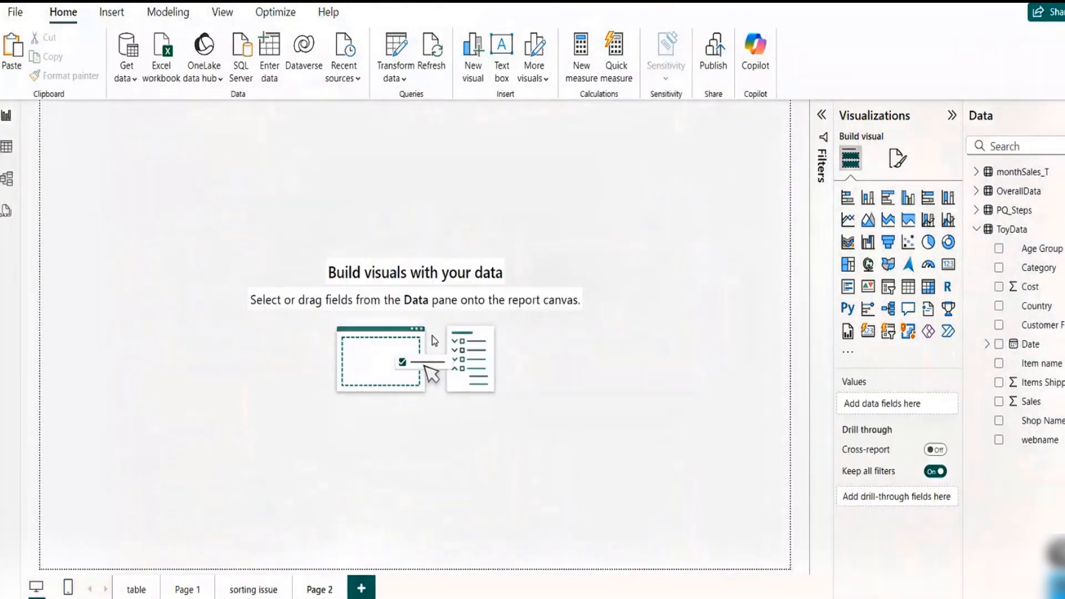
pyautogui.click(979, 173)
pyautogui.click(868, 264)
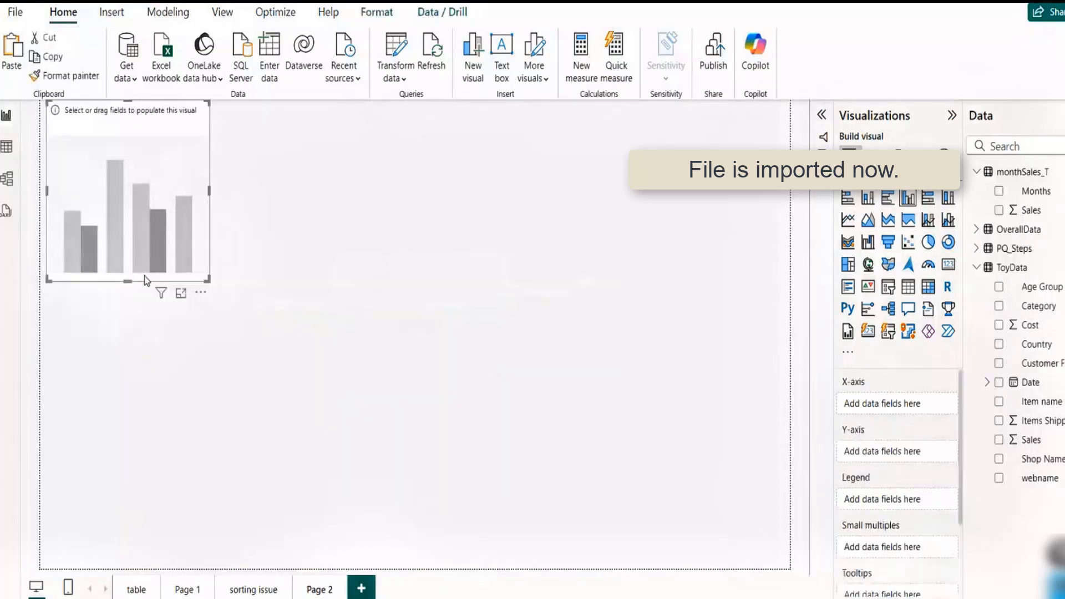
pyautogui.moveTo(145, 280); pyautogui.dragTo(322, 332)
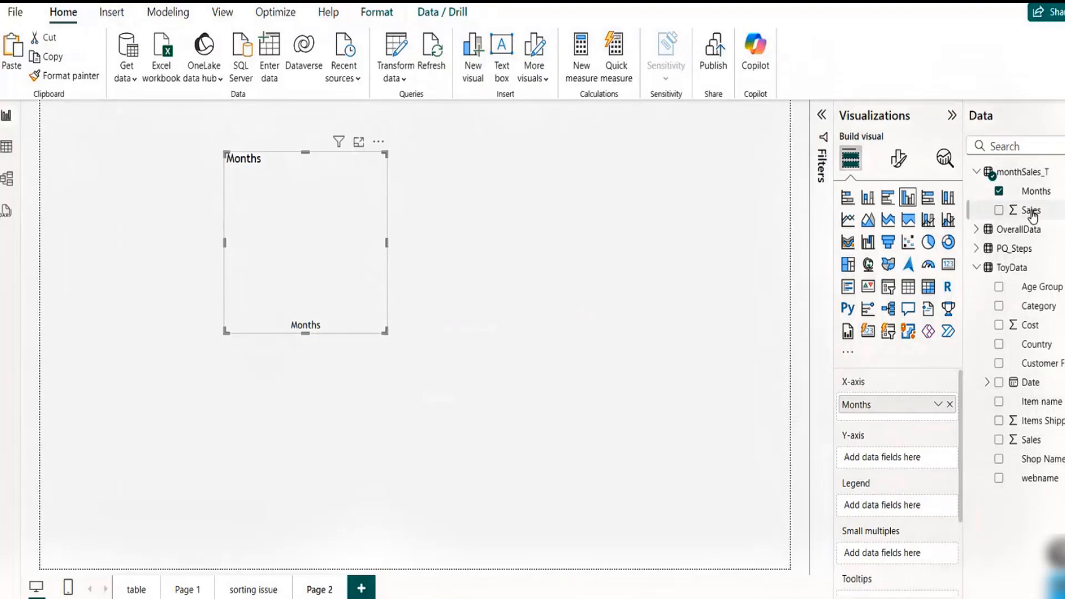
pyautogui.moveTo(1031, 210); pyautogui.dragTo(899, 464)
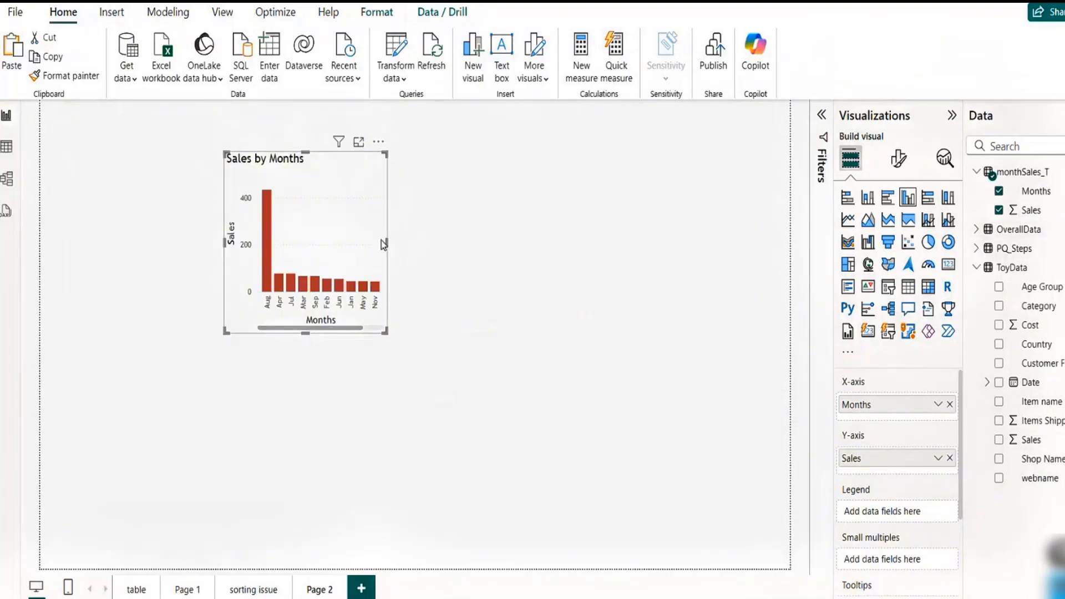
# Widen the Sales by Months chart, move it towards the middle of the page and increase its height
pyautogui.moveTo(382, 240); pyautogui.dragTo(668, 283)
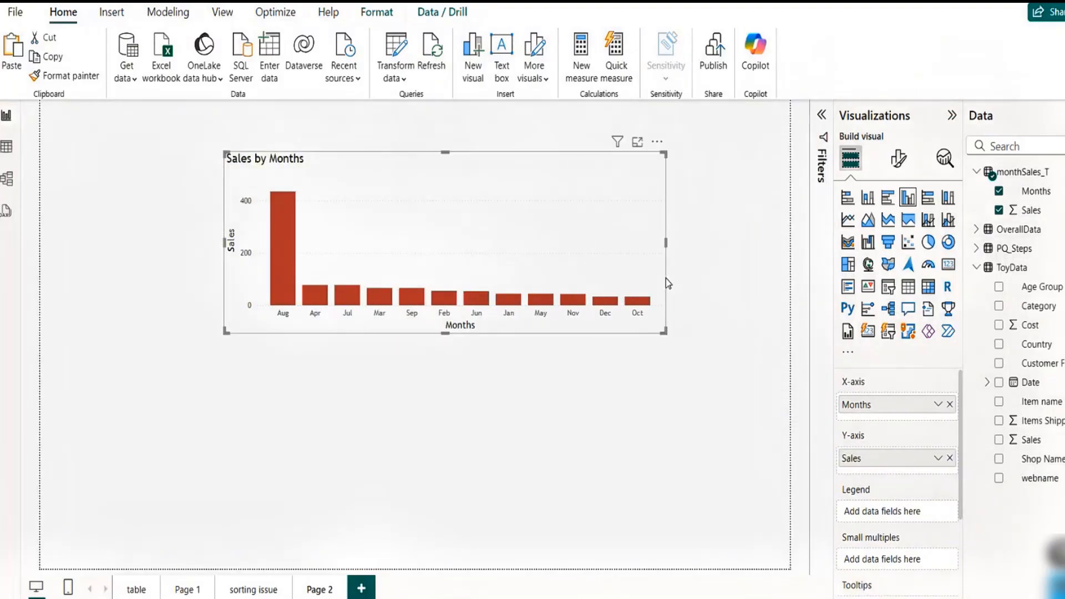
pyautogui.moveTo(487, 164); pyautogui.dragTo(468, 214)
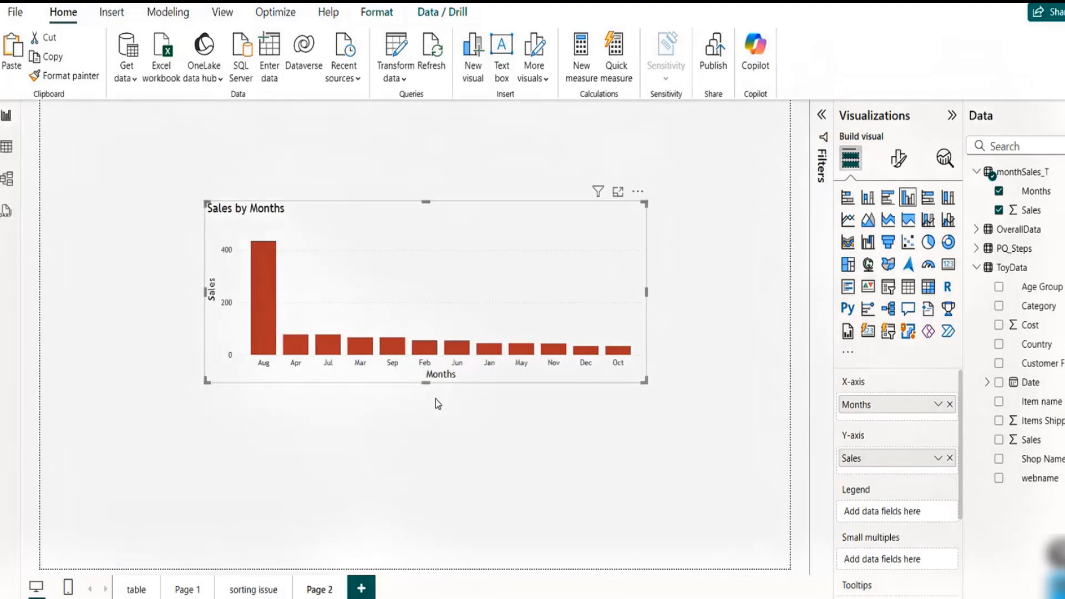
pyautogui.moveTo(426, 382); pyautogui.dragTo(426, 443)
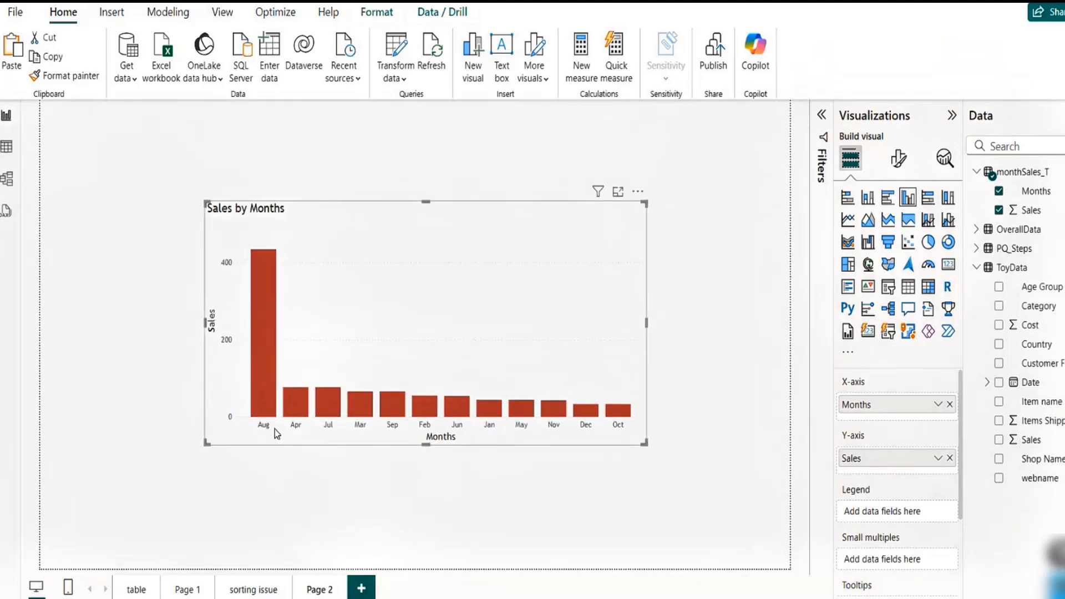
# Sort the axis of the Sales by Months chart by Months in ascending order
pyautogui.click(638, 191)
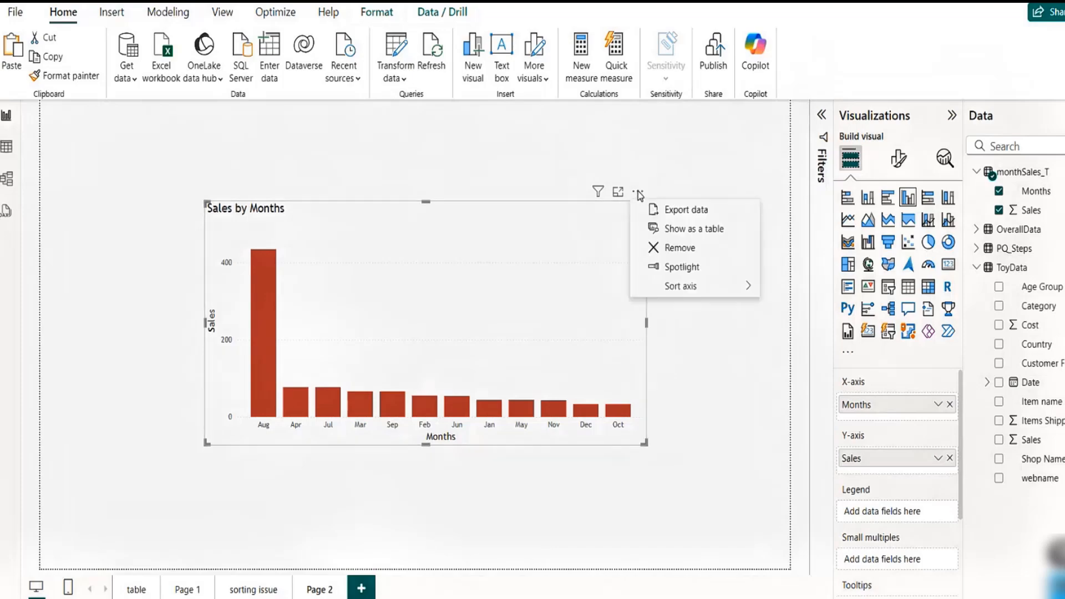
pyautogui.moveTo(730, 288)
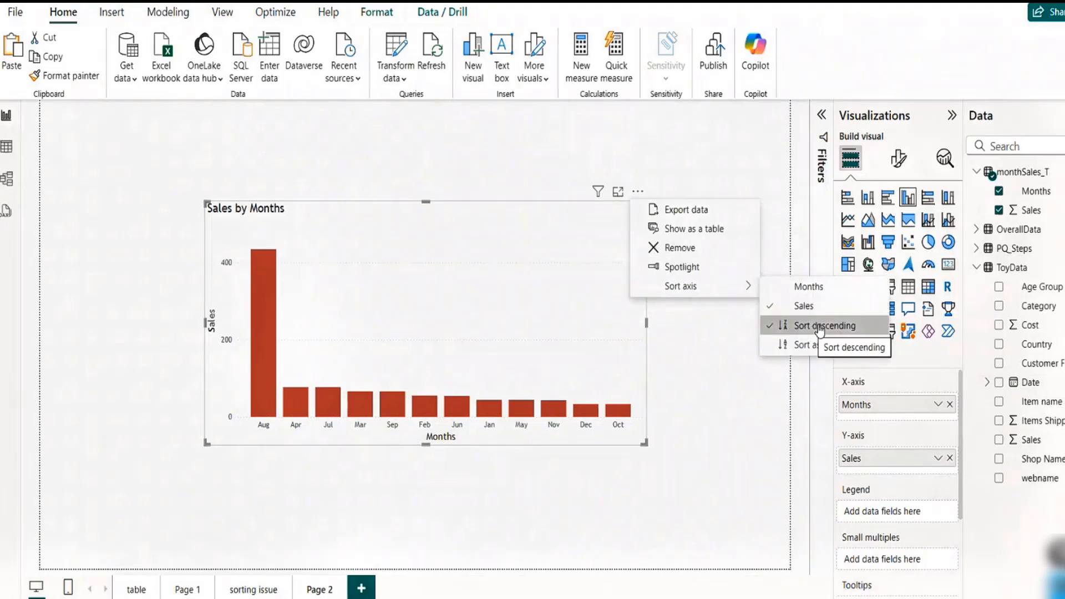
pyautogui.click(776, 286)
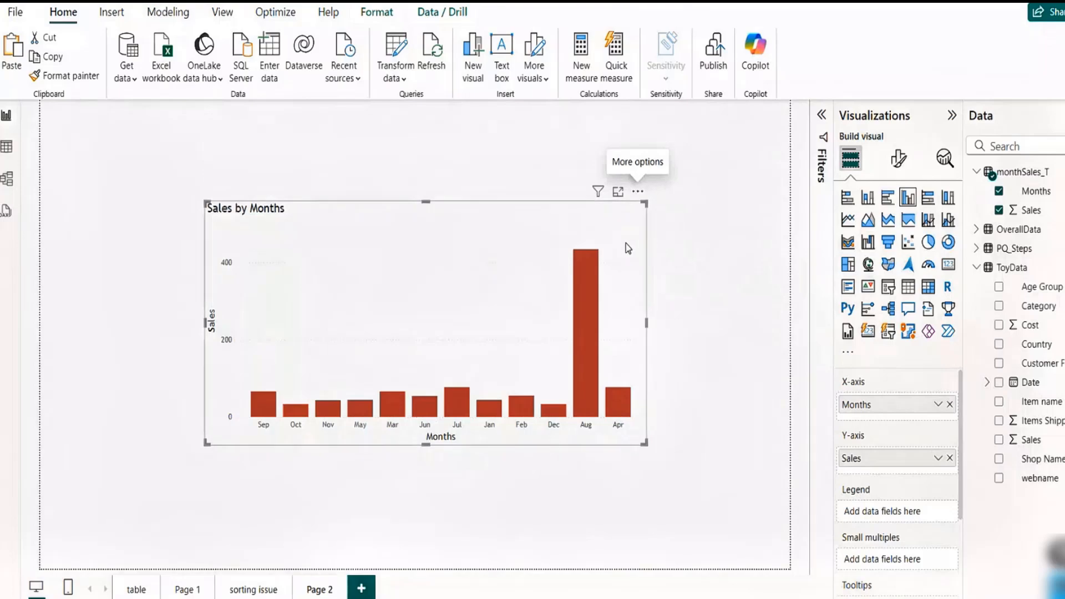
pyautogui.click(639, 193)
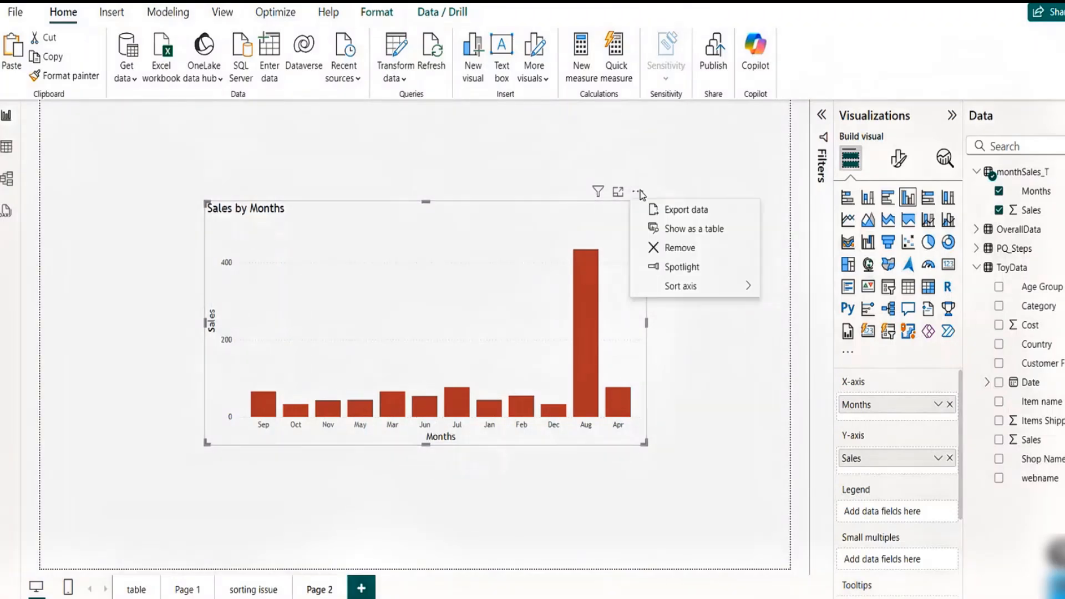
pyautogui.moveTo(697, 286)
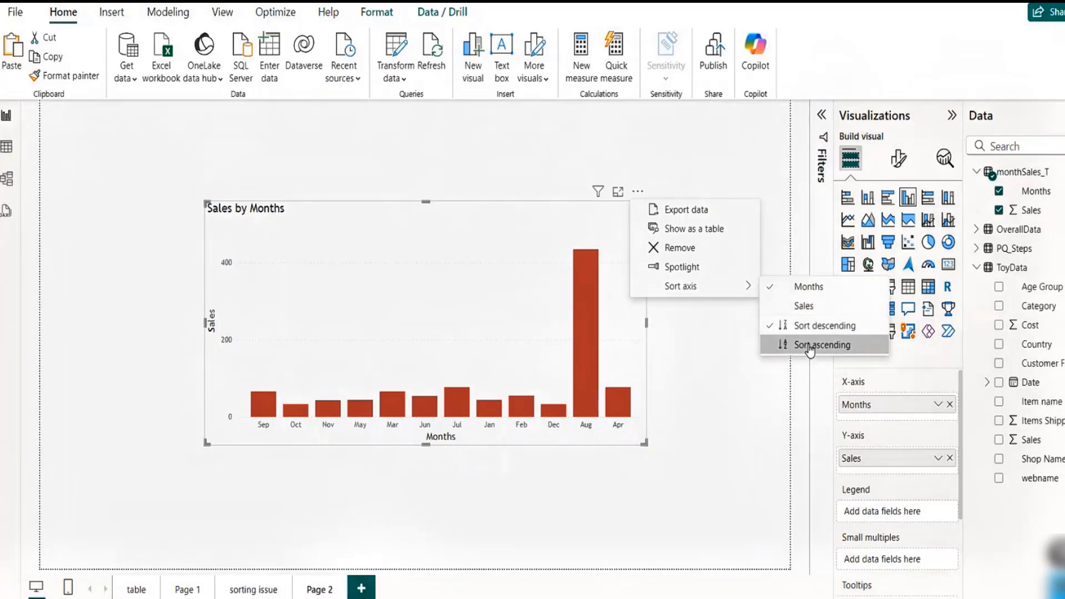
pyautogui.click(775, 346)
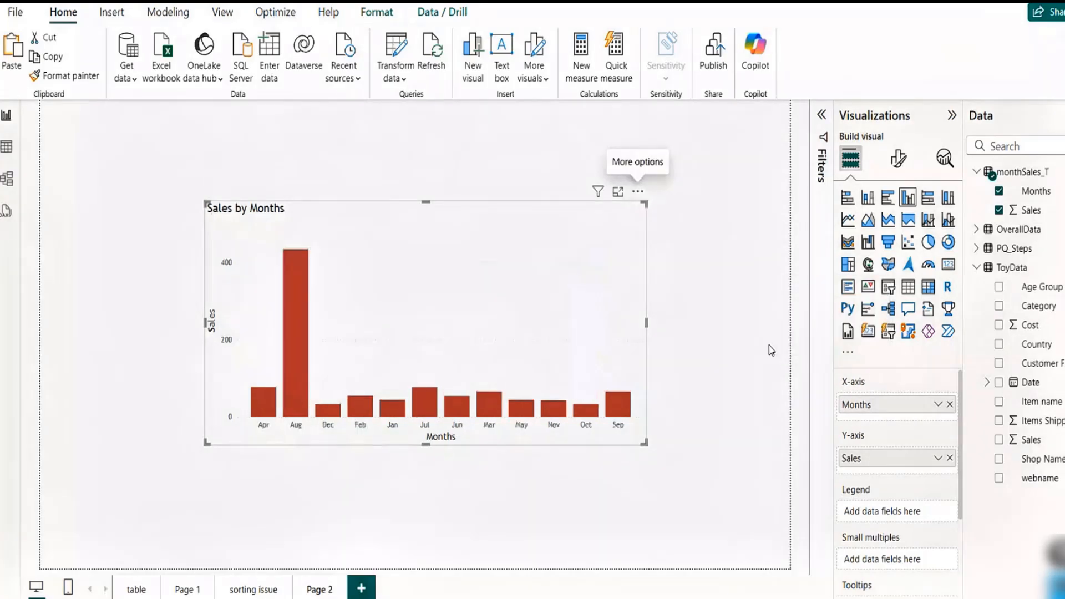
# Move the Sales by Months chart to the upper middle of the page and increase its height slightly
pyautogui.moveTo(508, 216); pyautogui.dragTo(477, 181)
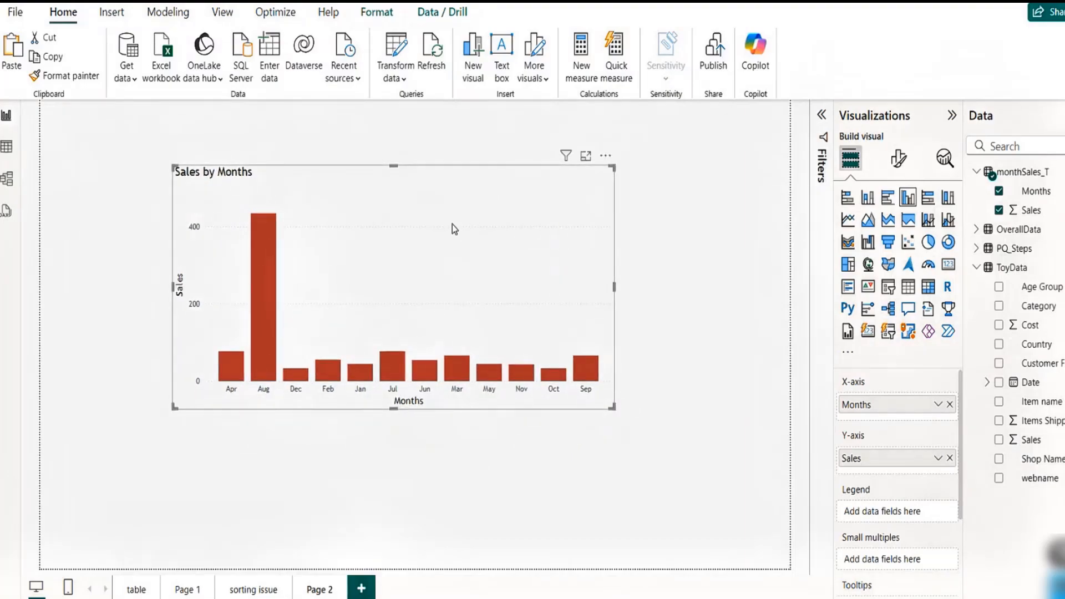
pyautogui.moveTo(441, 212); pyautogui.dragTo(437, 188)
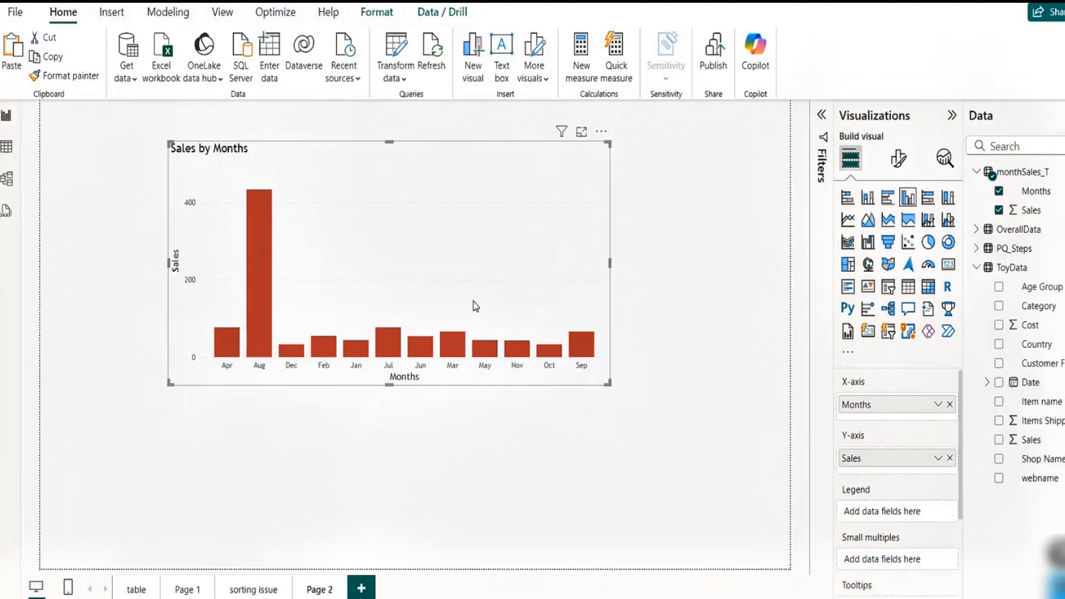
pyautogui.moveTo(451, 183); pyautogui.dragTo(476, 192)
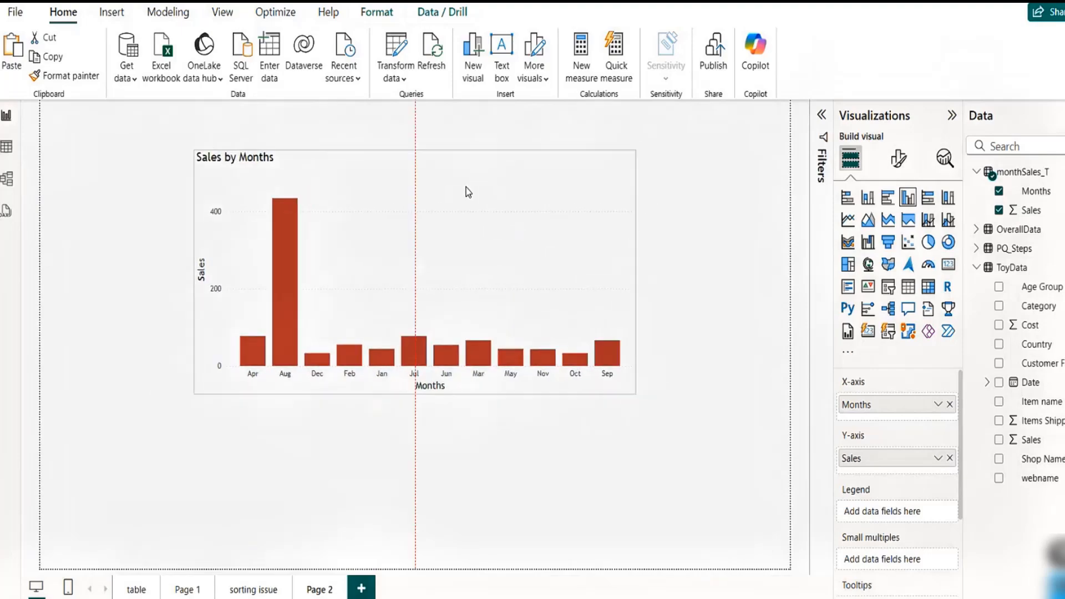
pyautogui.moveTo(414, 394); pyautogui.dragTo(416, 407)
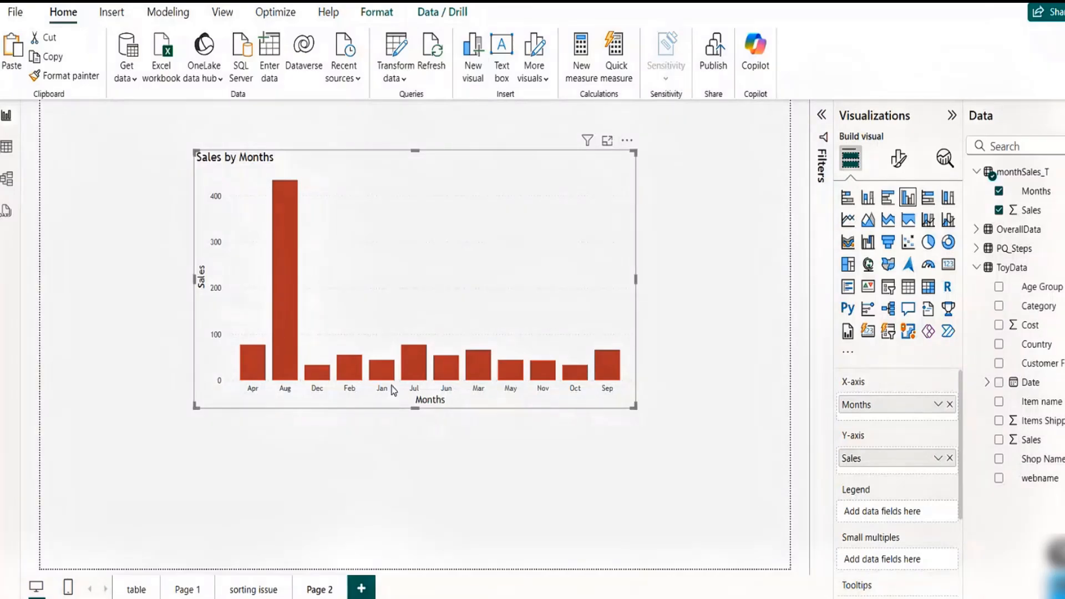
pyautogui.moveTo(486, 357)
pyautogui.moveTo(541, 182); pyautogui.dragTo(538, 157)
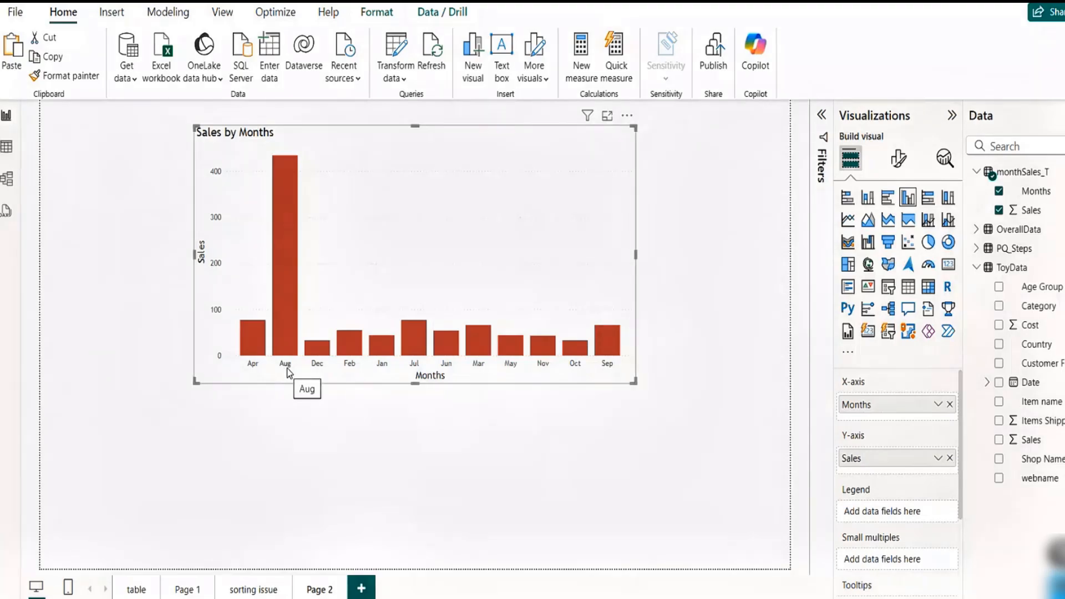
# Compare the data type of the Months column in monthSales_T with that of the Date column in ToyData
pyautogui.click(7, 148)
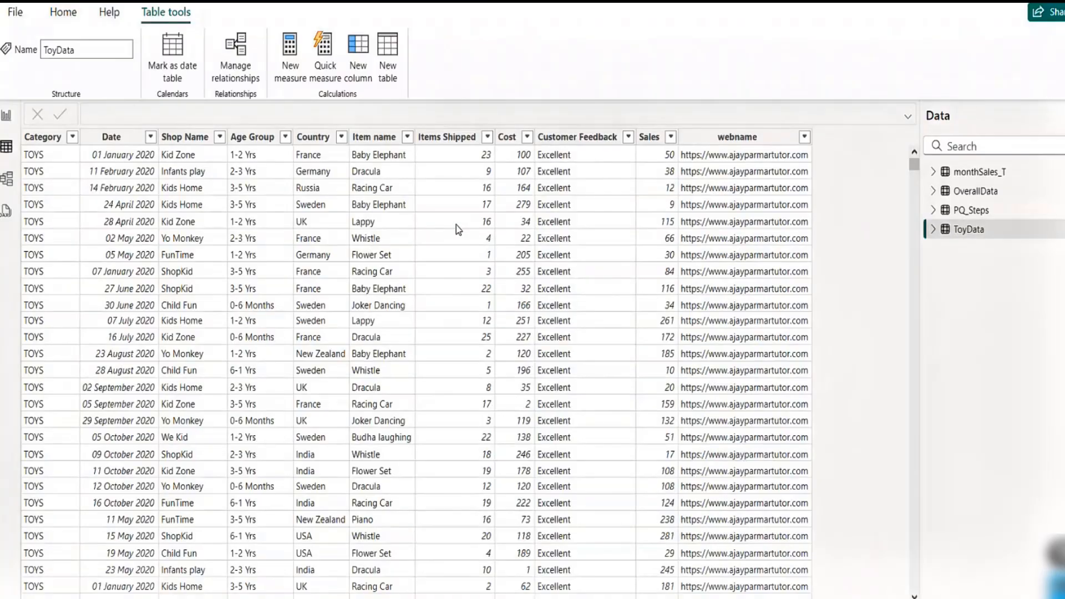
pyautogui.click(968, 174)
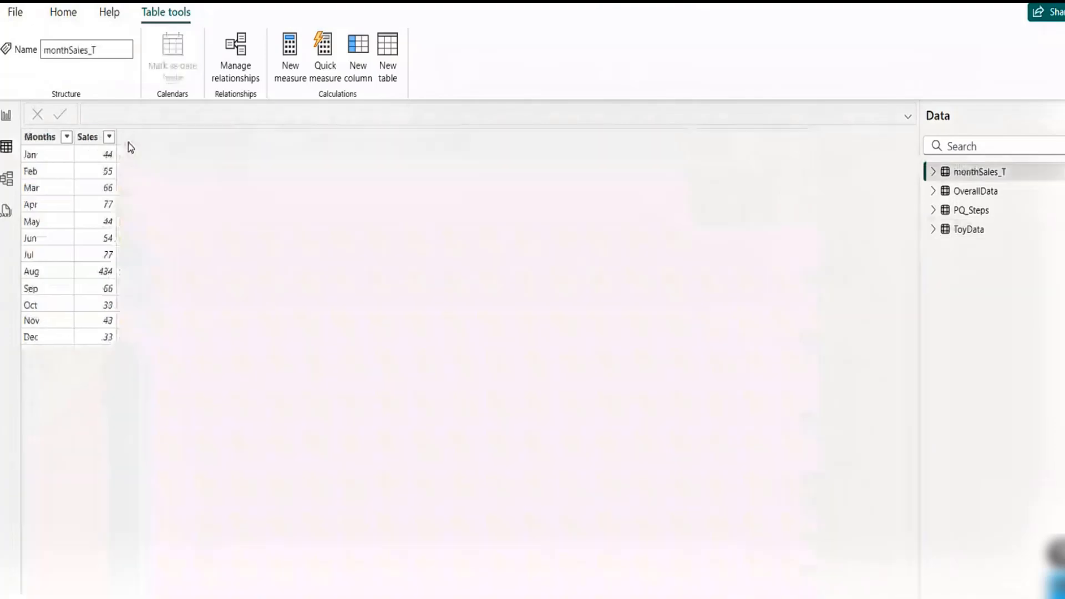
pyautogui.click(45, 139)
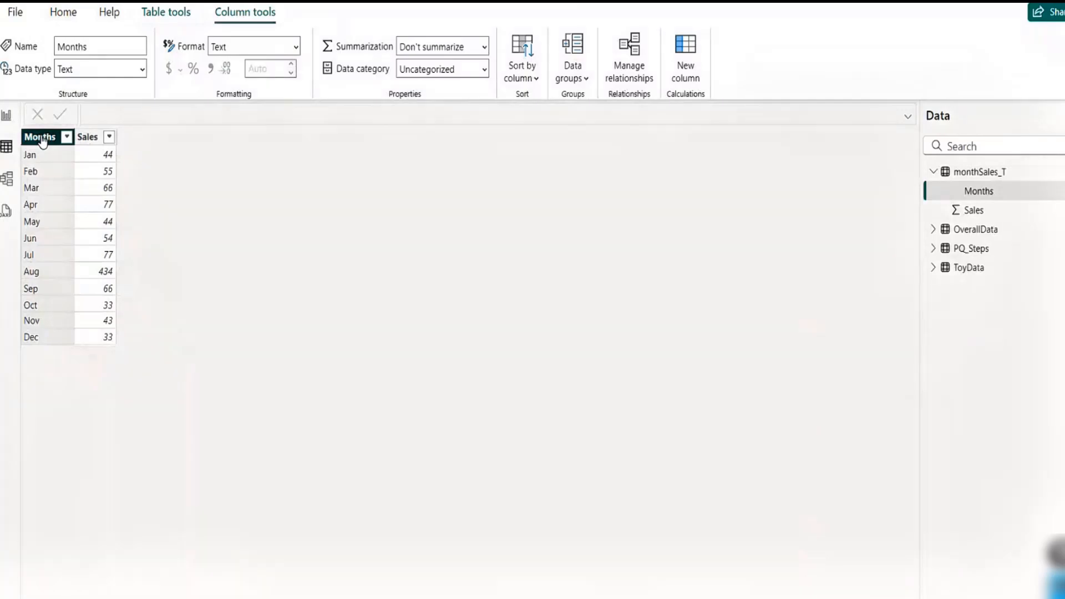
pyautogui.click(933, 270)
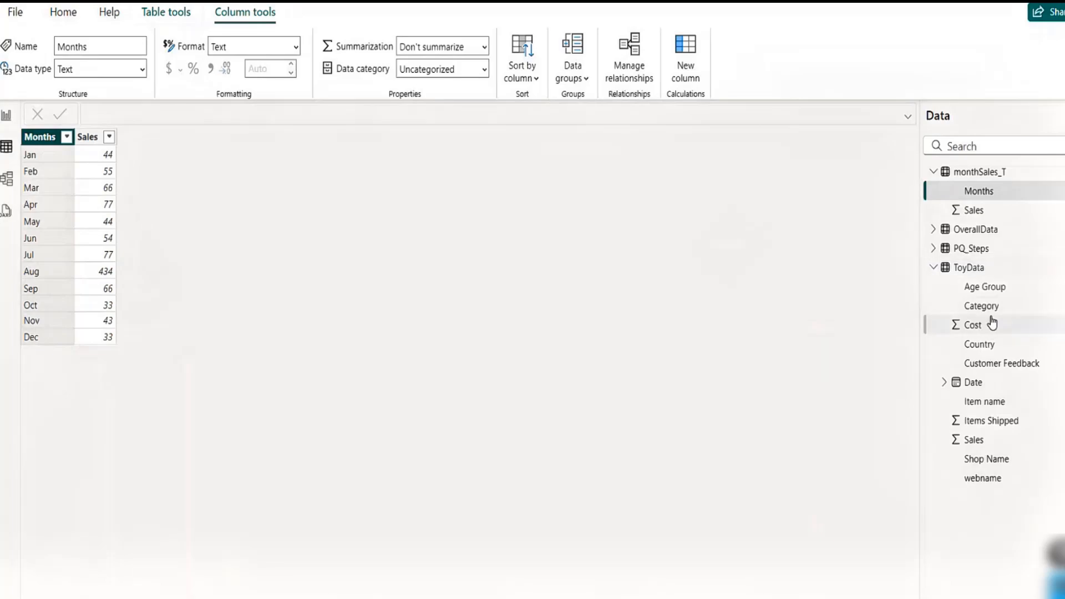
pyautogui.click(987, 384)
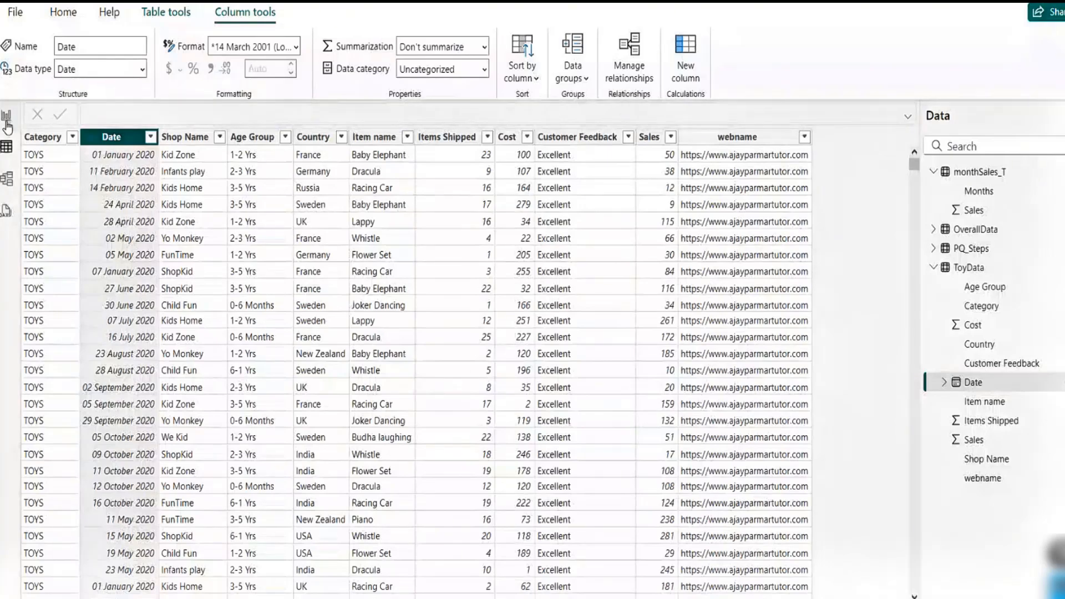
# Examine the date hierarchy options of the X-axis field in the Cost by Month chart on the sorting issue page
pyautogui.click(7, 118)
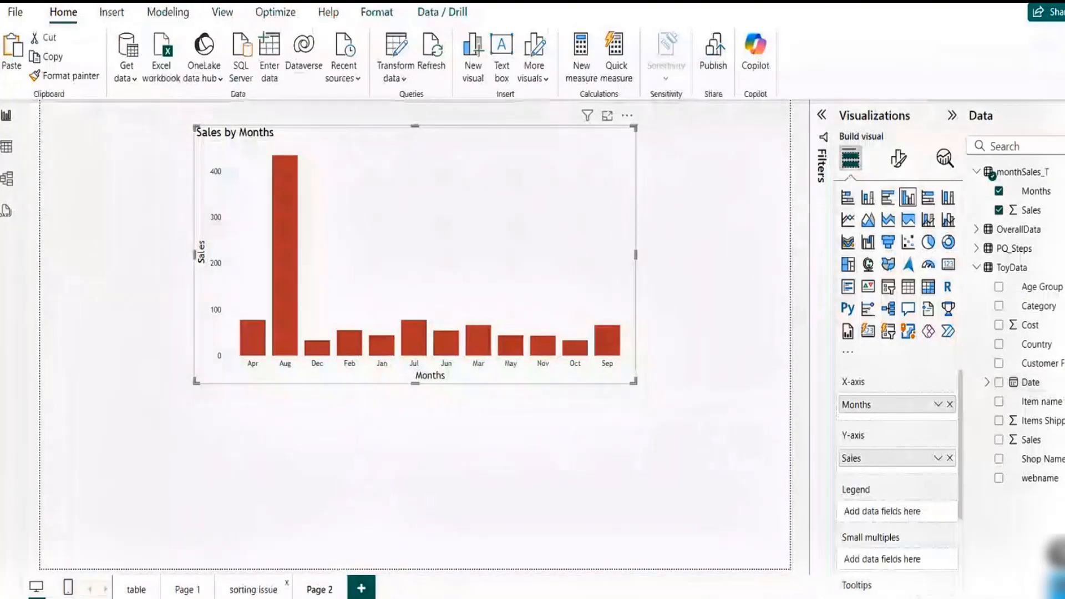
pyautogui.click(254, 590)
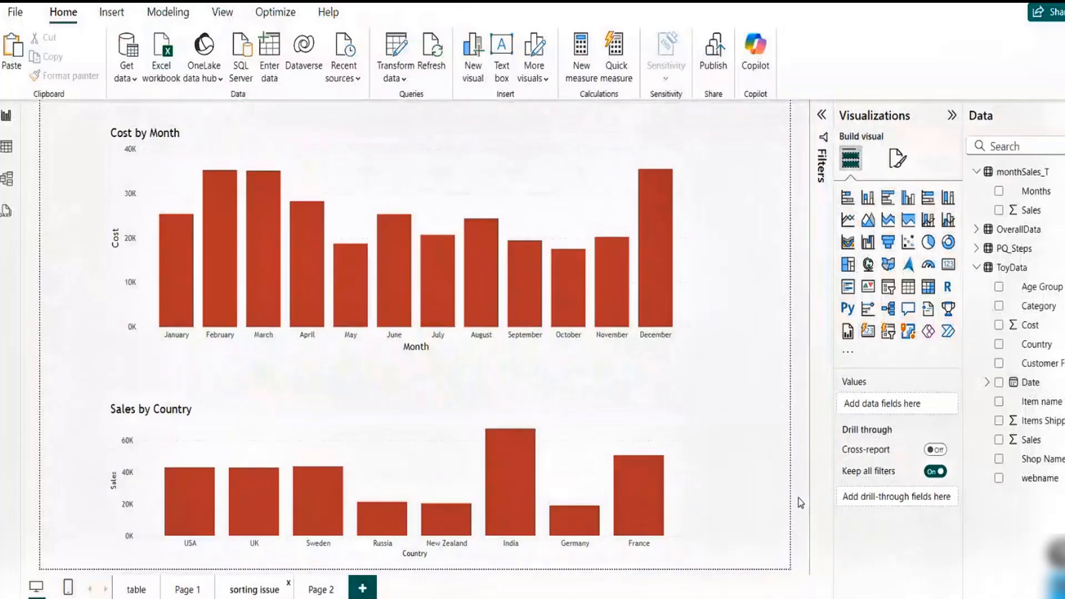
pyautogui.click(544, 155)
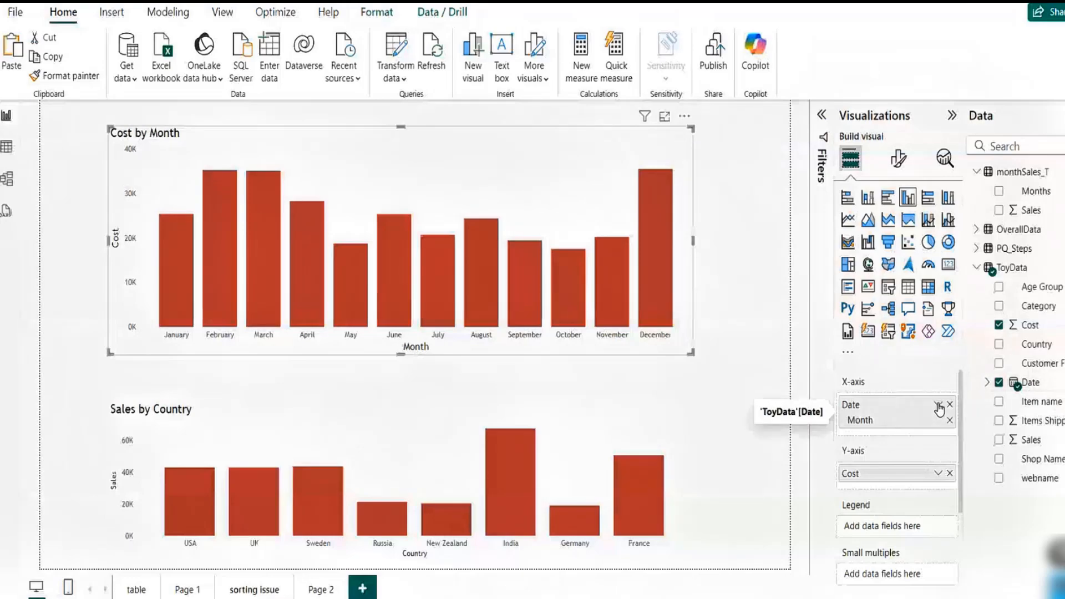
pyautogui.click(939, 409)
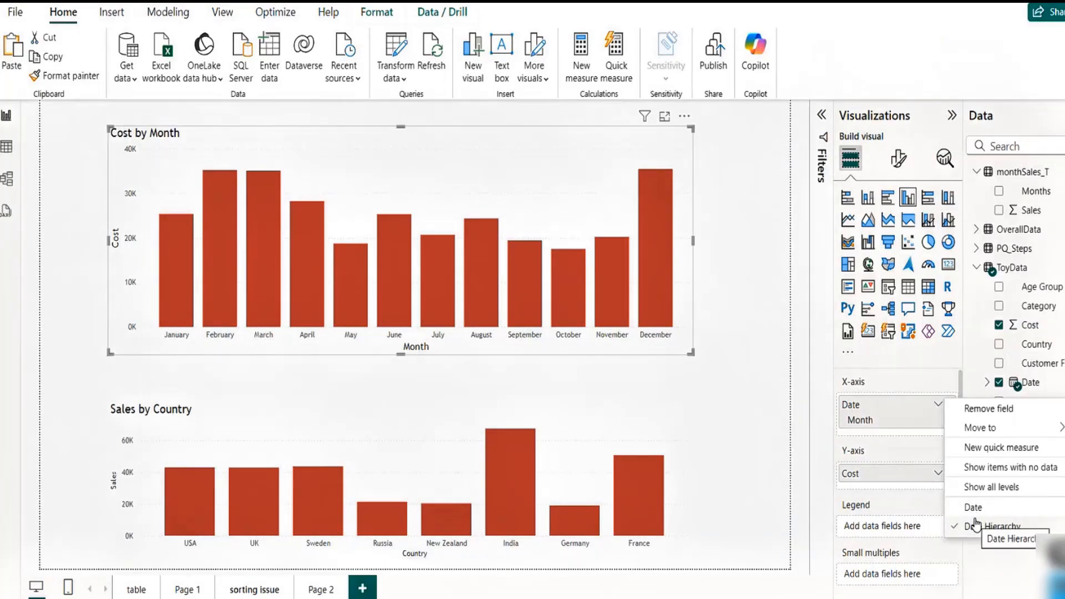
pyautogui.click(892, 371)
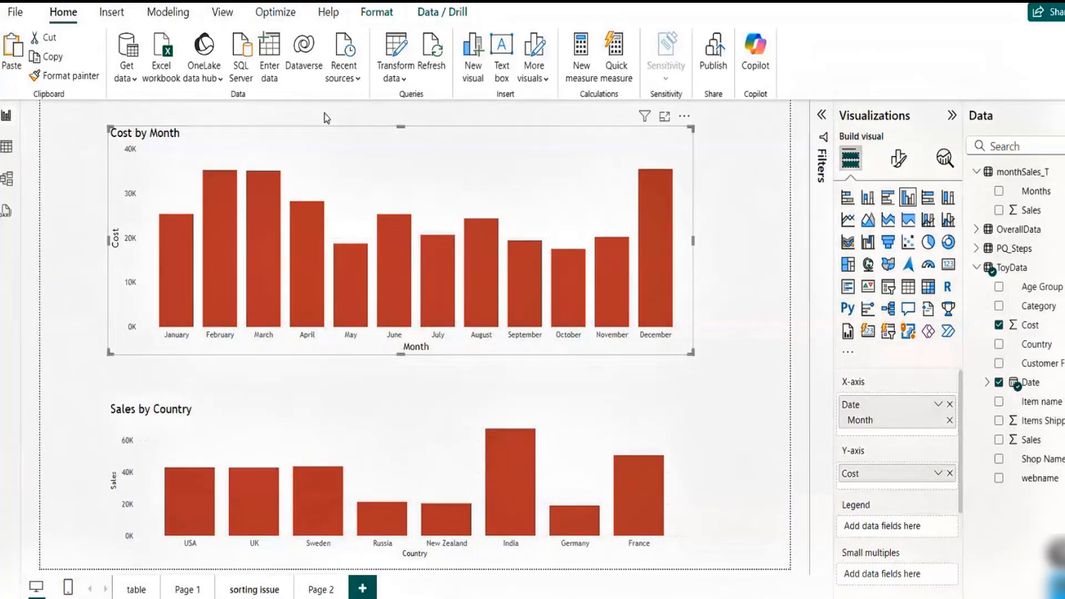
pyautogui.moveTo(267, 266)
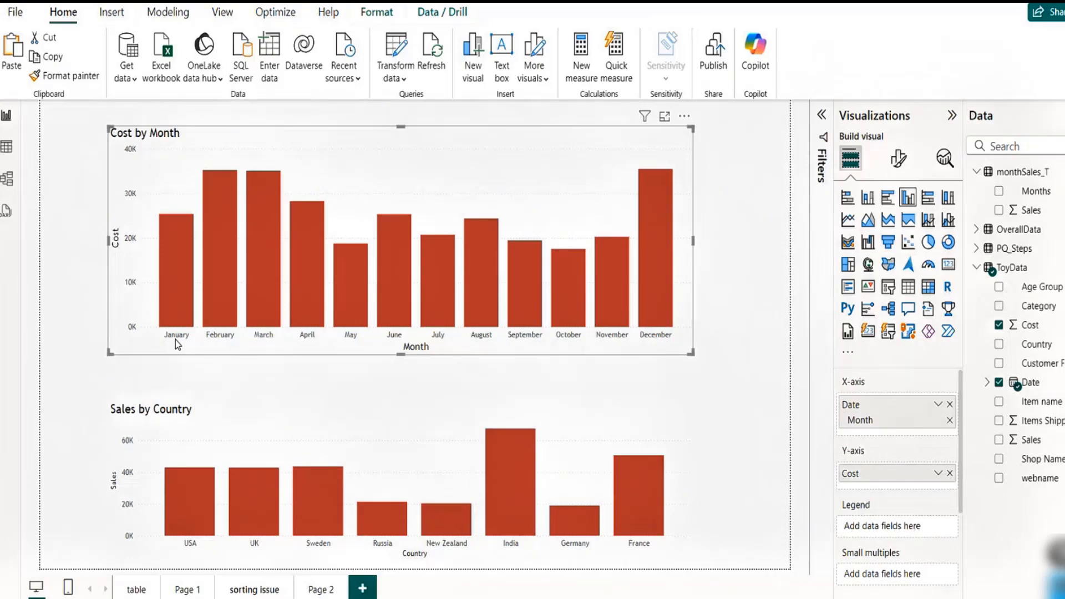
# Check the Months column's data type in monthSales_T, and return to the Sales by Months chart on Page 2
pyautogui.click(7, 150)
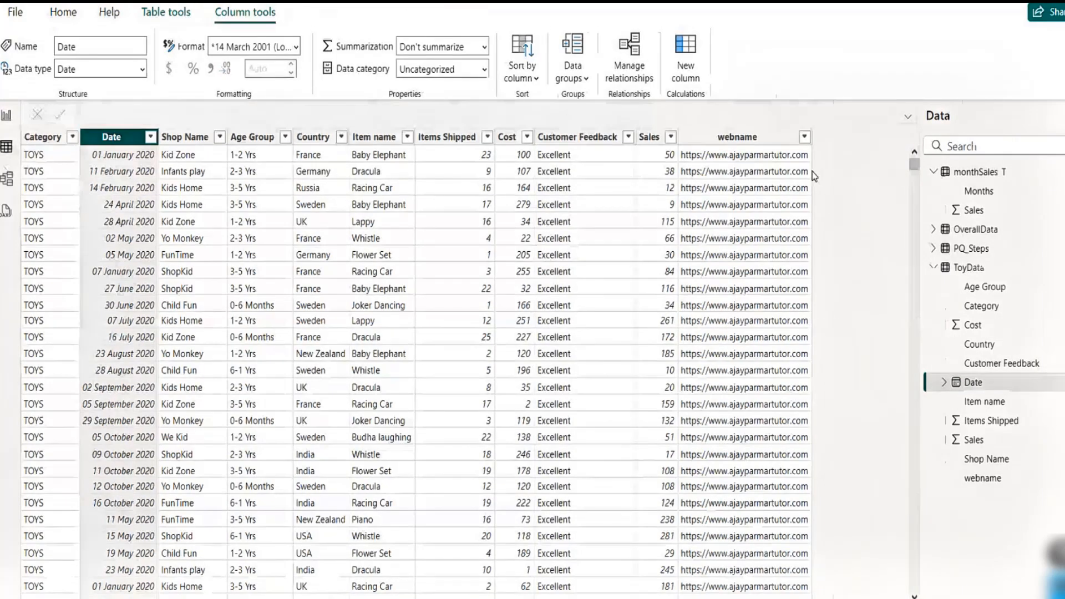
pyautogui.click(991, 173)
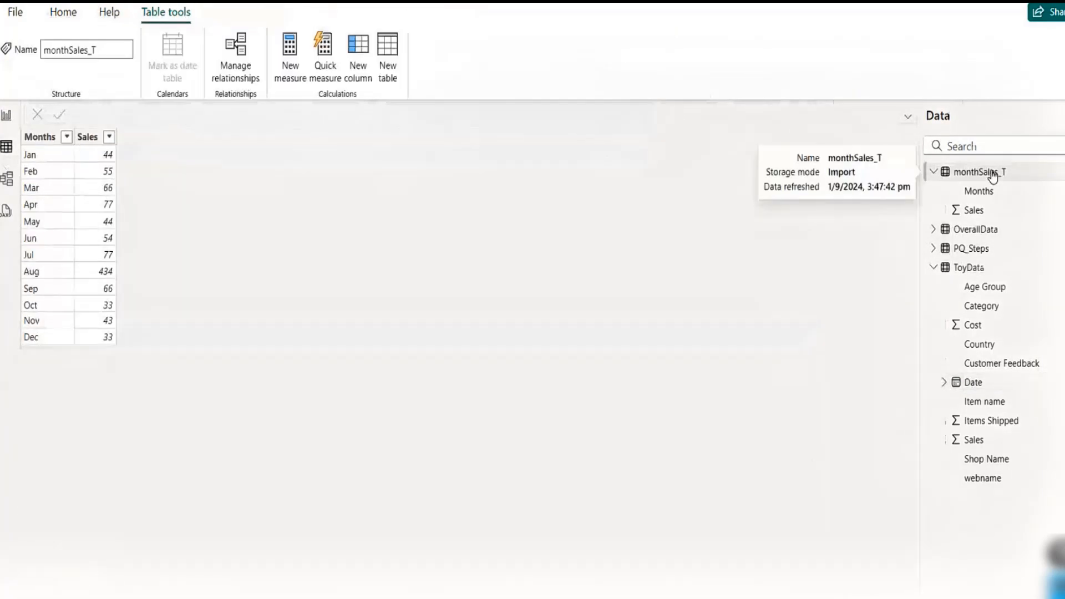
pyautogui.click(33, 144)
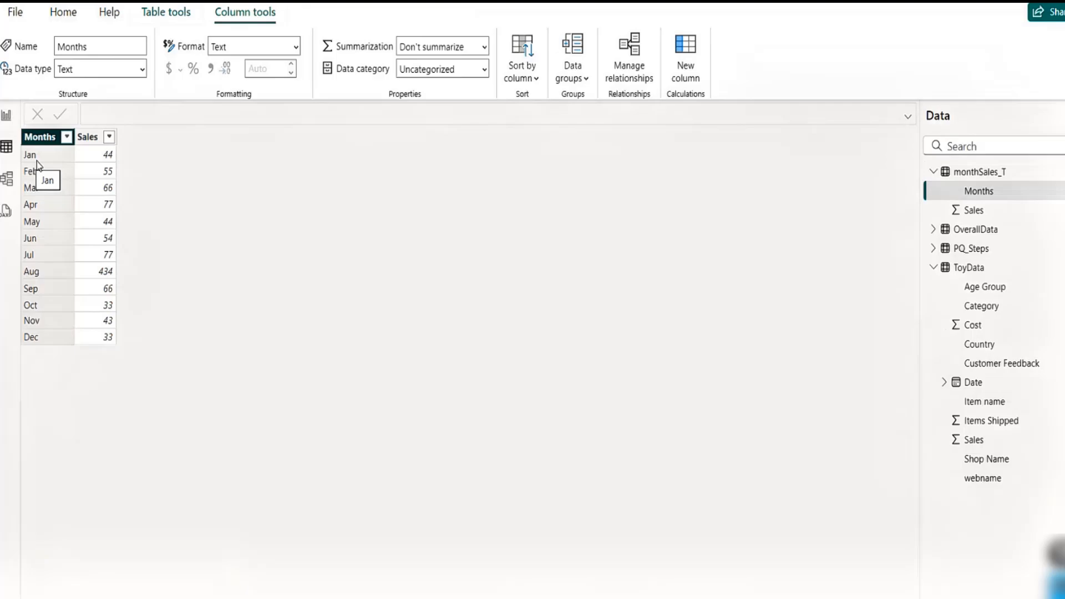
pyautogui.click(5, 123)
pyautogui.click(319, 588)
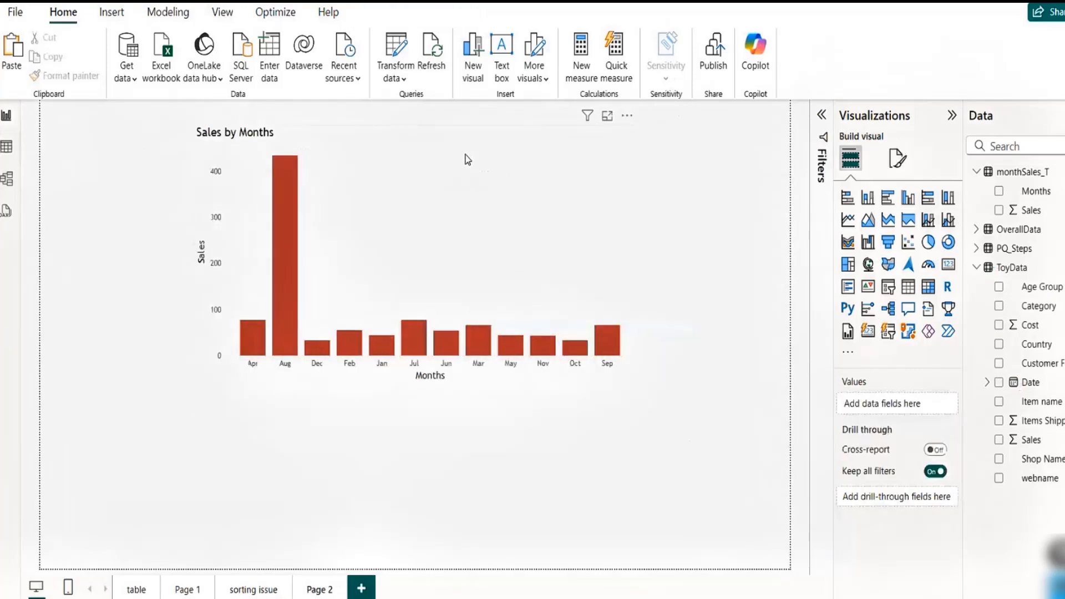
pyautogui.click(465, 155)
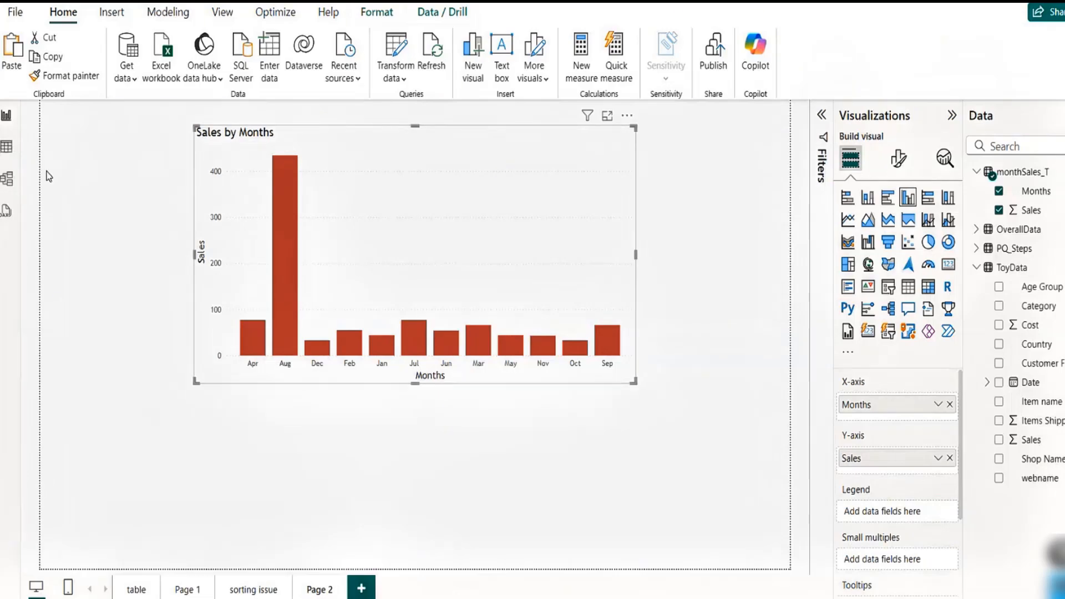
# Open the Power Query editor from the table data and display the monthSales_T query
pyautogui.click(6, 150)
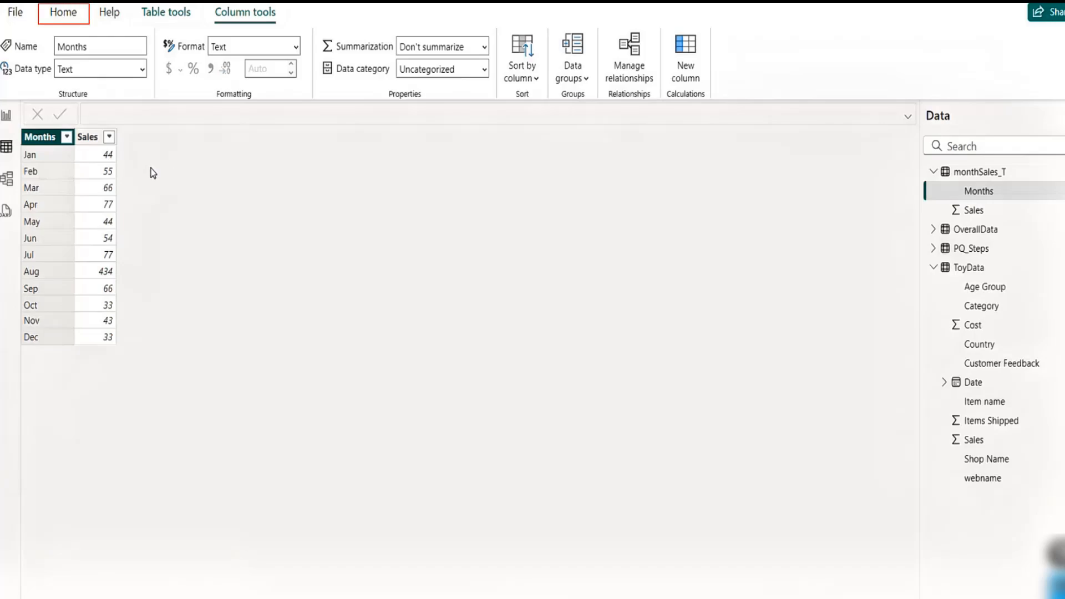
pyautogui.click(64, 11)
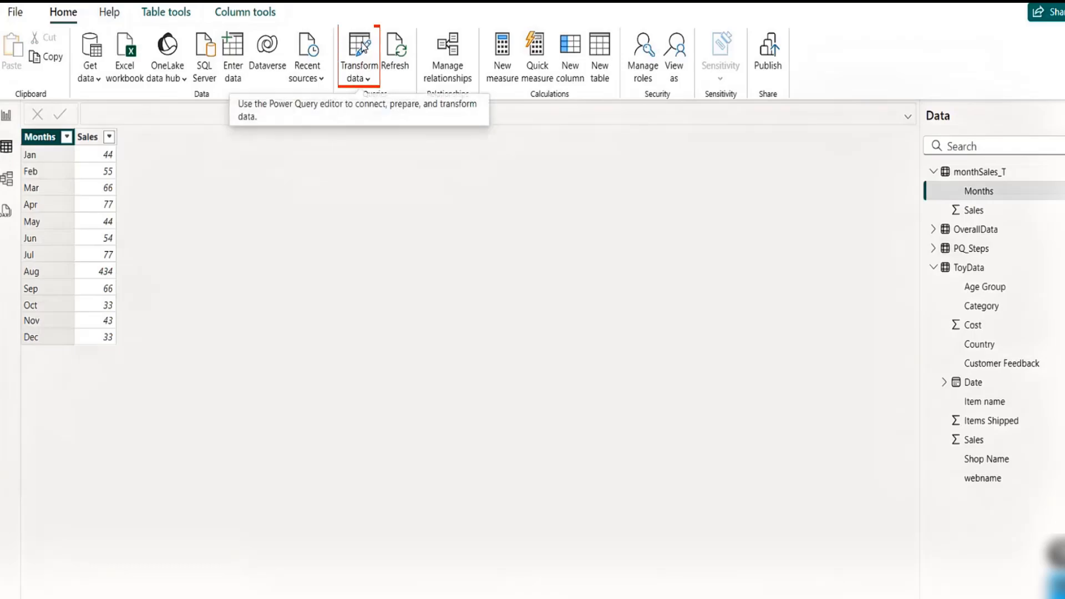
pyautogui.click(359, 50)
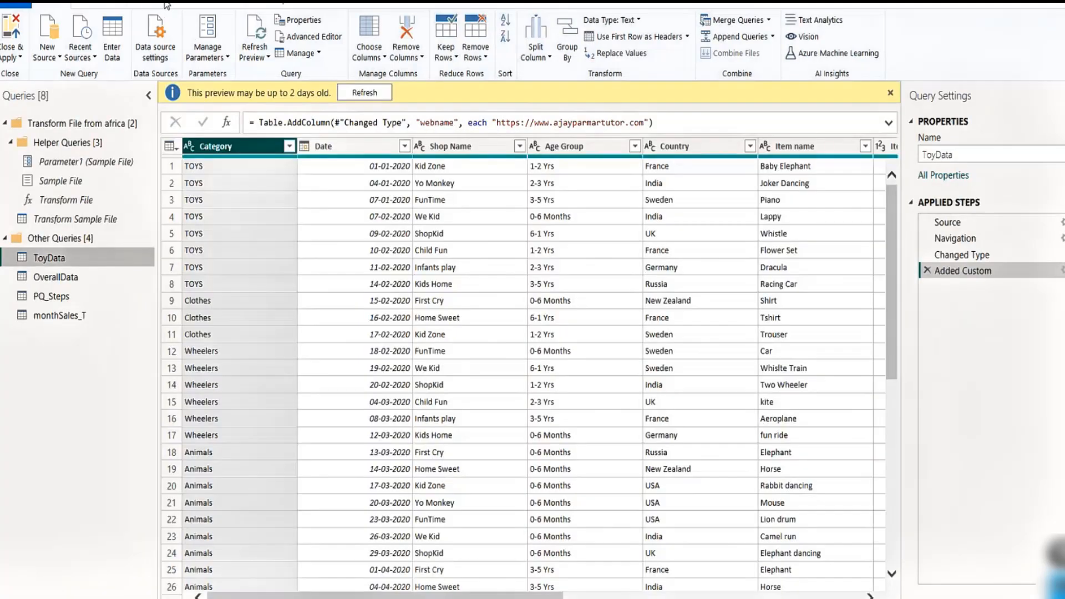
pyautogui.click(166, 5)
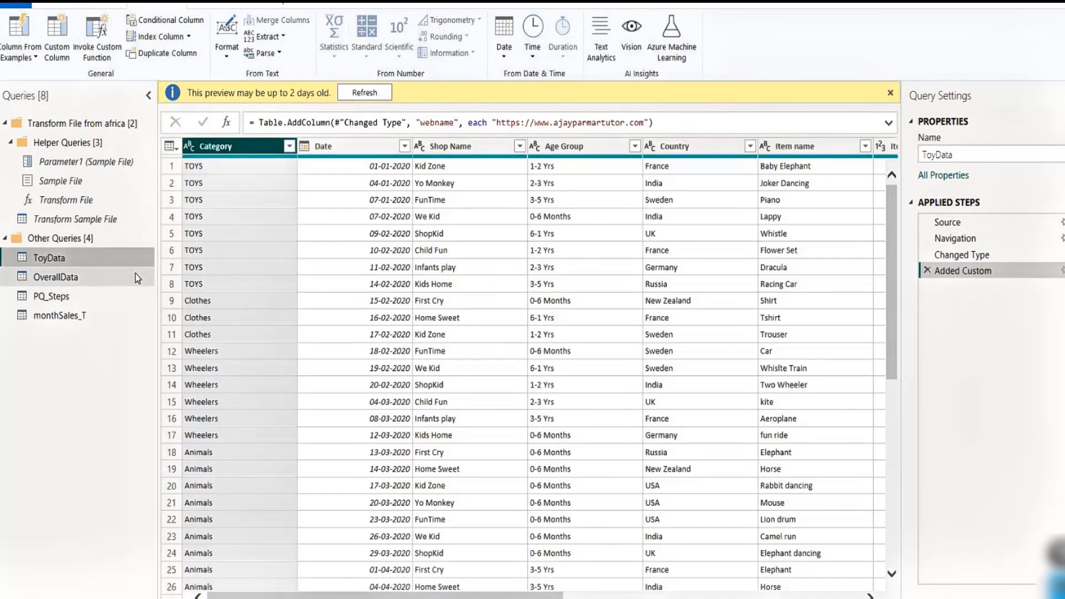
pyautogui.click(95, 315)
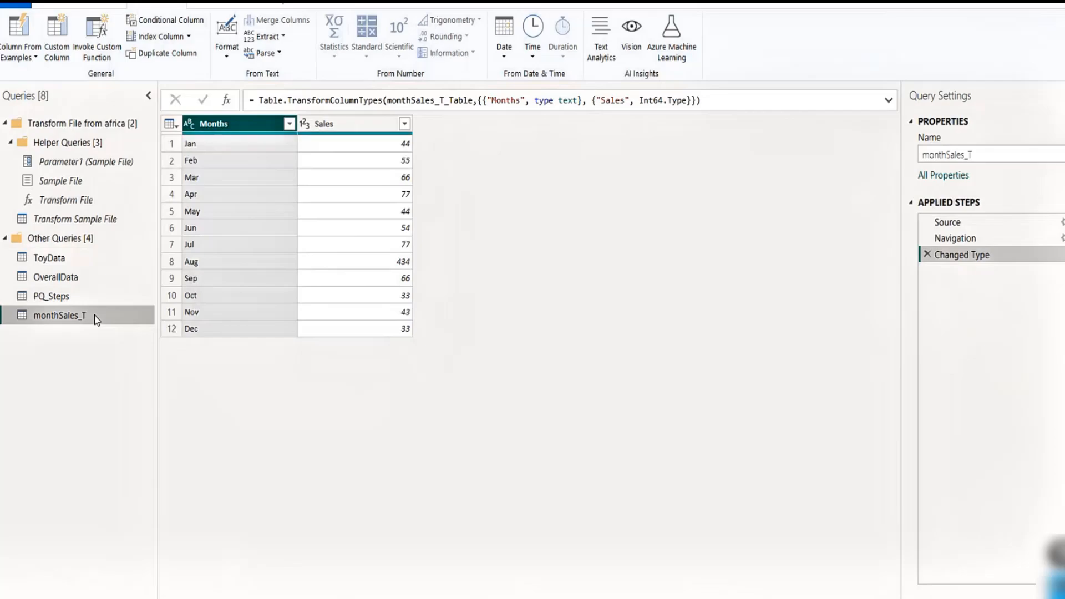
# Collapse the Helper Queries group and add an index column starting from 1 to the monthSales_T query
pyautogui.click(10, 144)
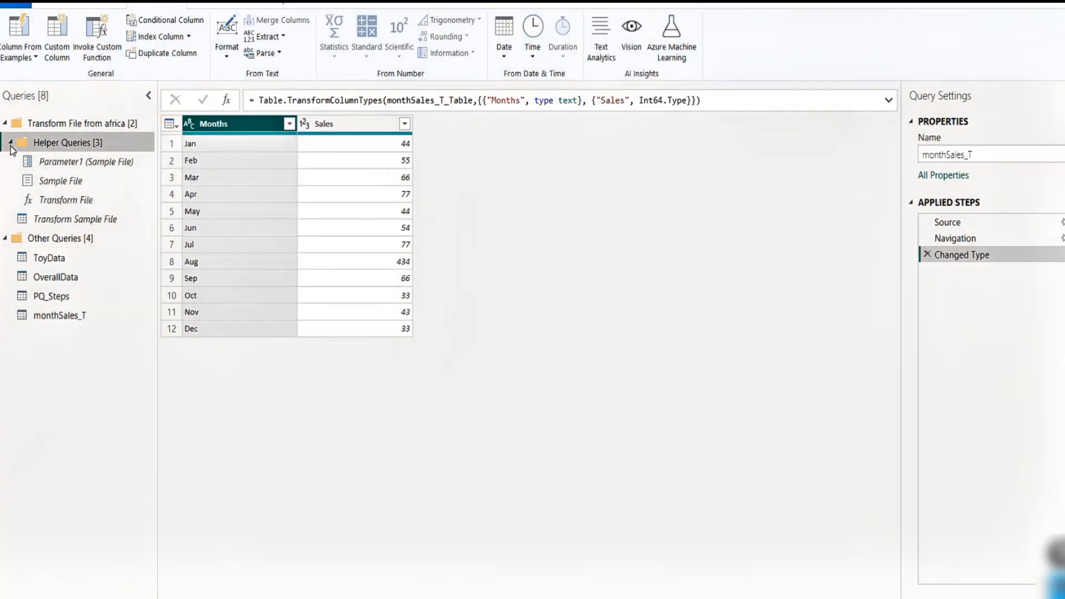
pyautogui.click(62, 261)
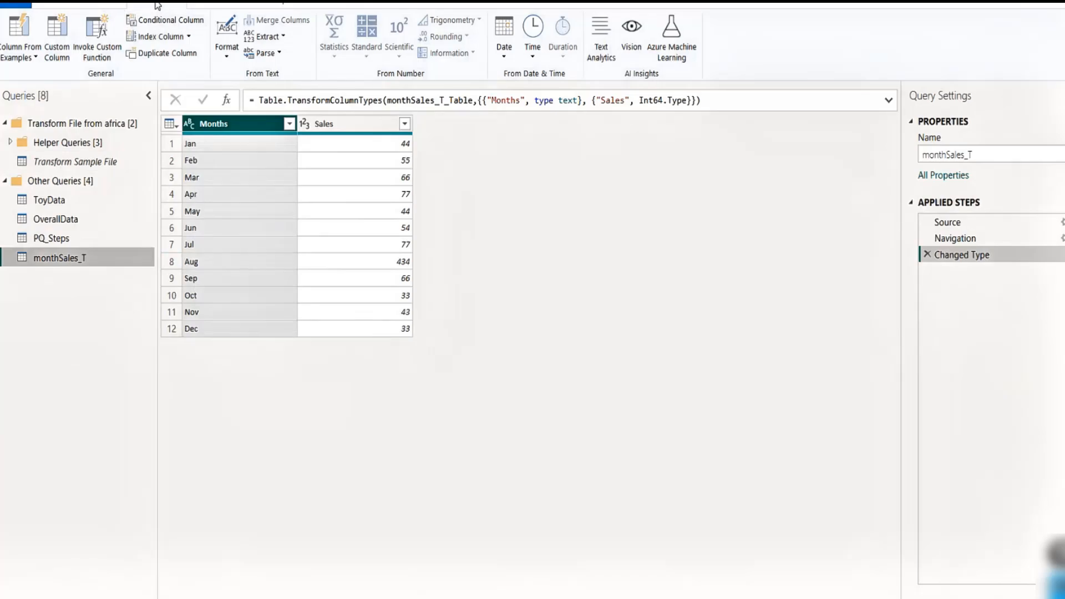
pyautogui.click(189, 38)
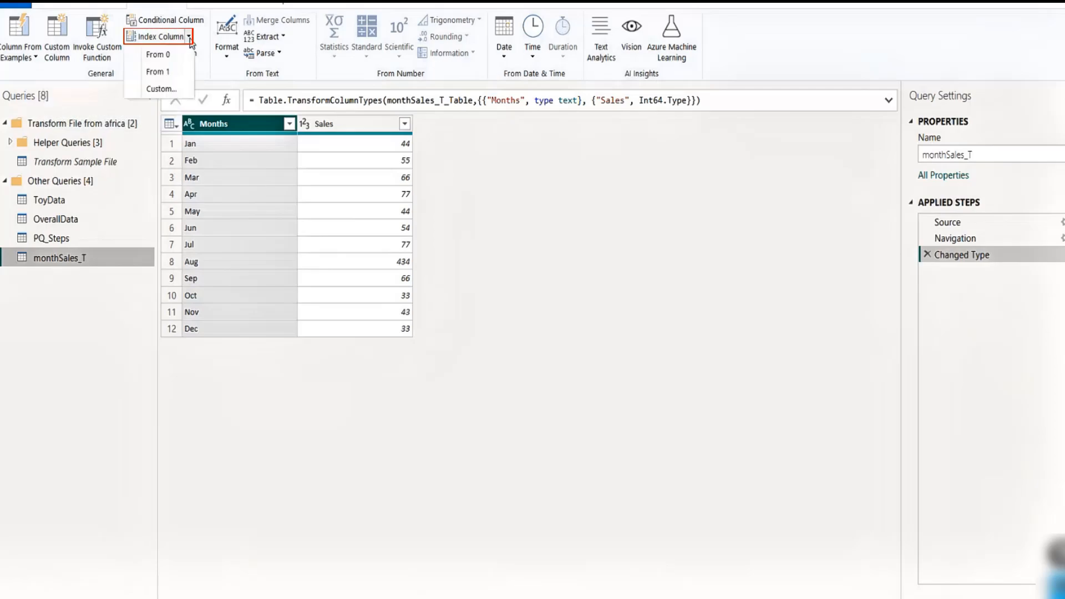
pyautogui.click(171, 71)
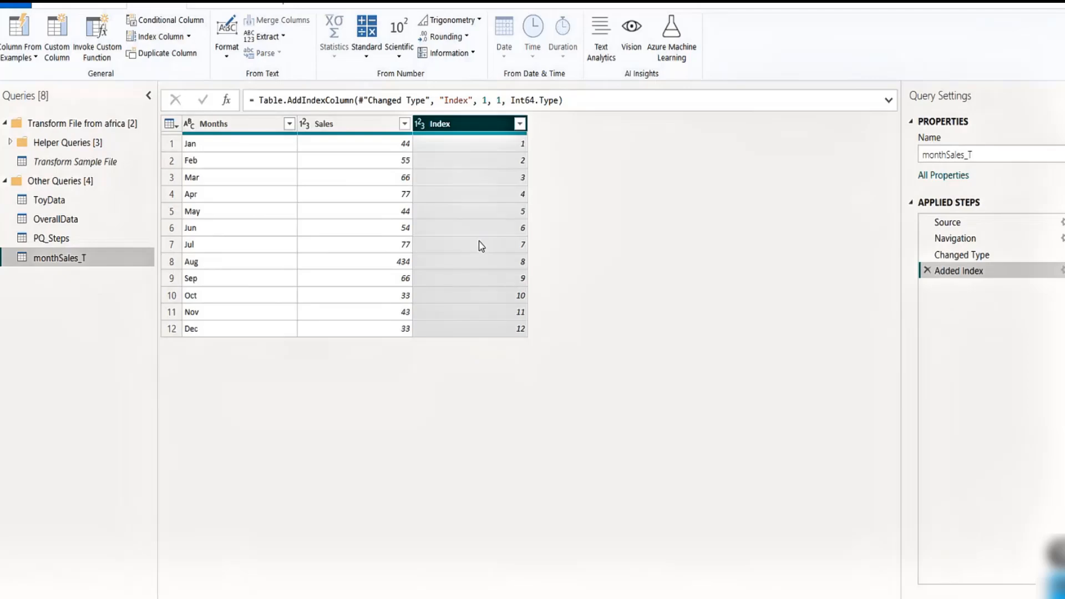
# Close the Power Query editor with the changes applied, and check the Index column's data type in the monthSales_T table
pyautogui.click(230, 128)
pyautogui.click(438, 125)
pyautogui.click(41, 5)
pyautogui.click(20, 59)
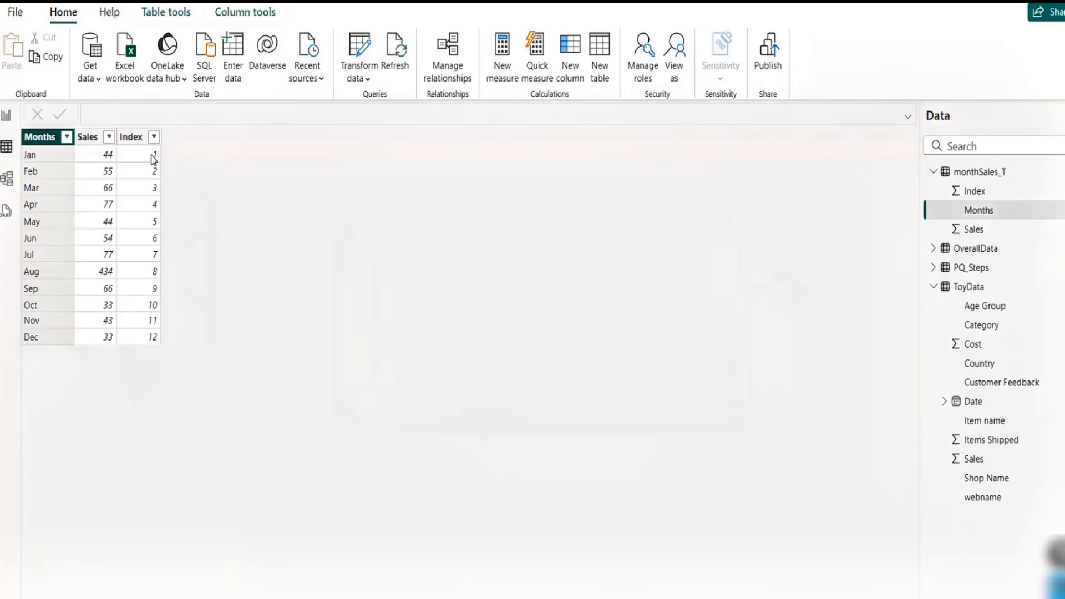
pyautogui.click(133, 137)
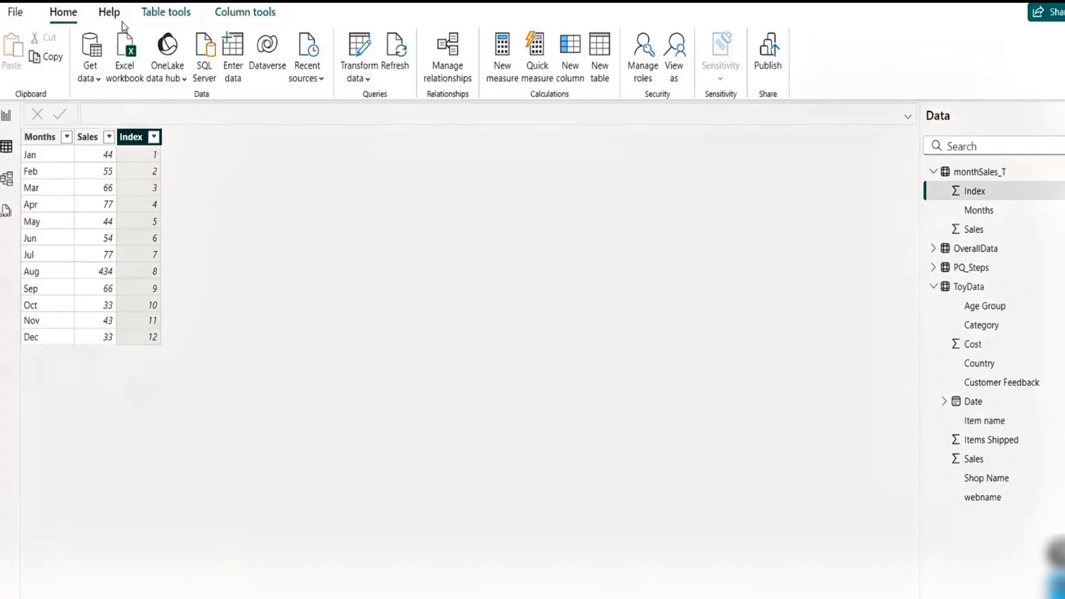
pyautogui.click(237, 17)
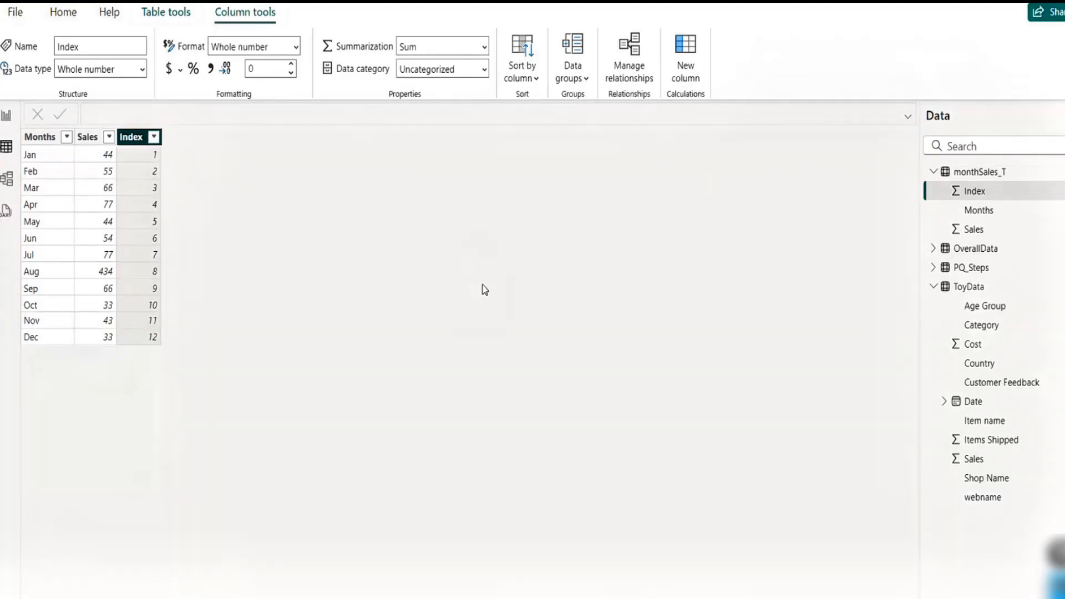
# Switch to the Excel workbook containing the Months and Sales table and select cell K1
pyautogui.moveTo(700, 596)
pyautogui.click(688, 552)
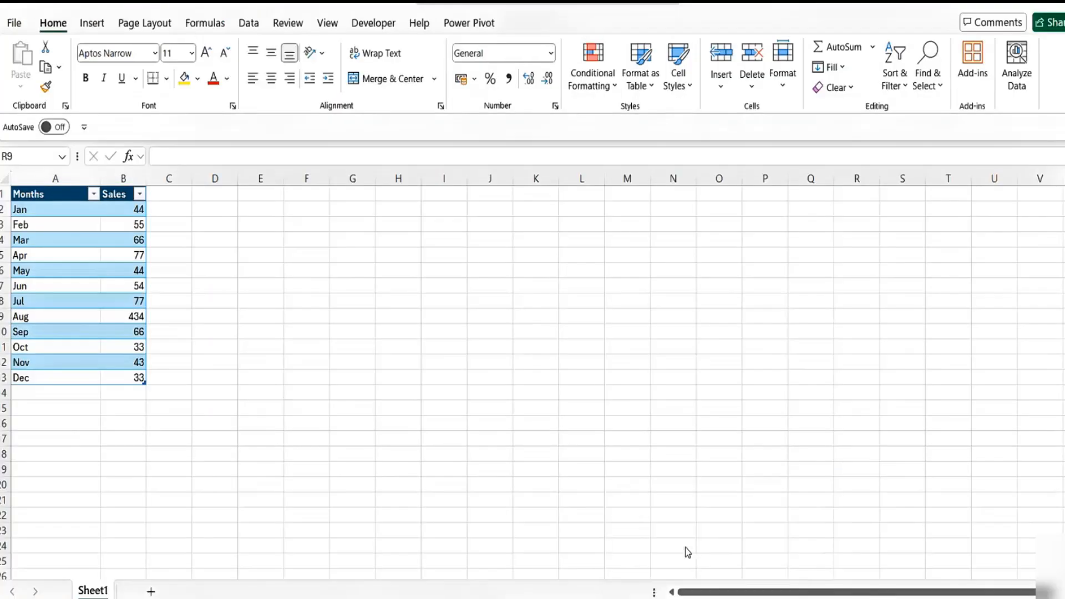
pyautogui.click(547, 240)
pyautogui.press('Down')
pyautogui.press('Down')
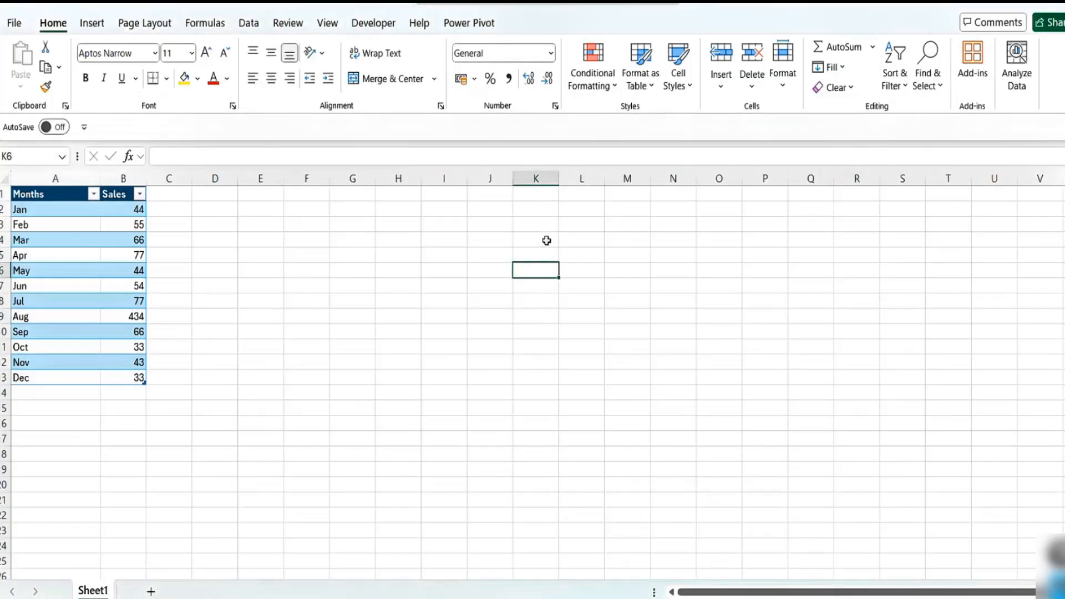
pyautogui.press('Up')
pyautogui.press('Up')
pyautogui.press('Up')
pyautogui.press('Up')
pyautogui.press('Up')
pyautogui.write('1')
pyautogui.press('Return')
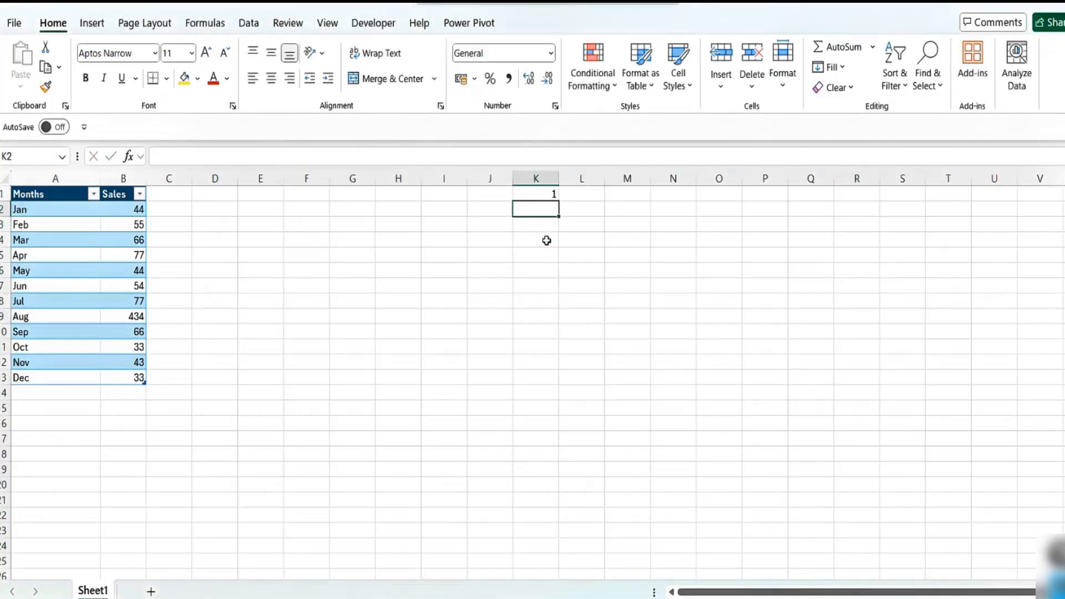
pyautogui.write('11')
pyautogui.hotkey('ctrl', 'Return')
pyautogui.press('Up')
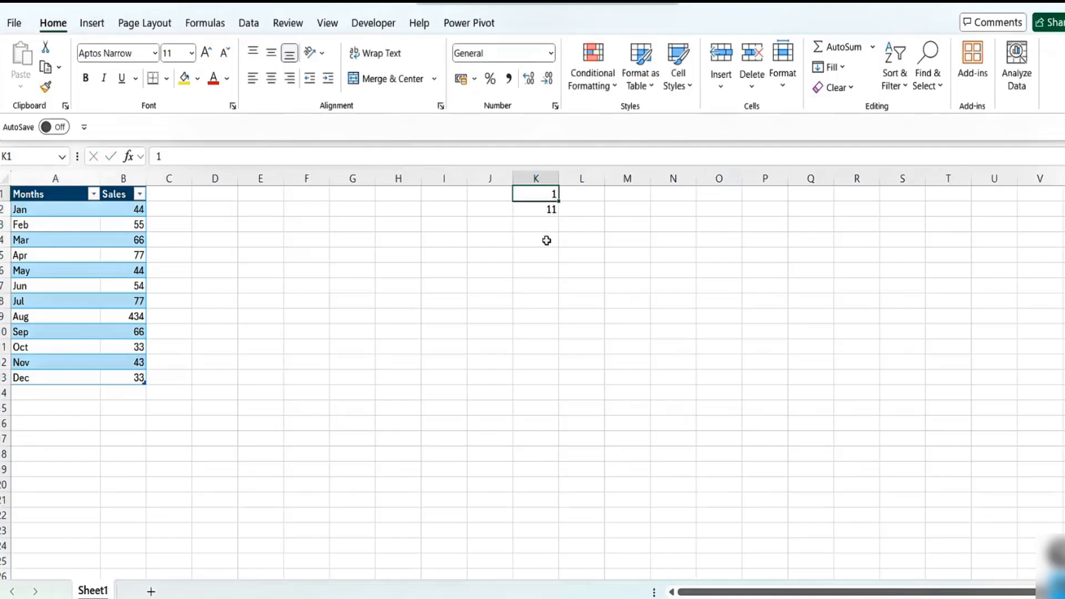
# Enter 1, 11 and 111 in cells K1 to K3, each stored as text with a leading apostrophe
pyautogui.write("'1")
pyautogui.press('Return')
pyautogui.write("'11")
pyautogui.press('Return')
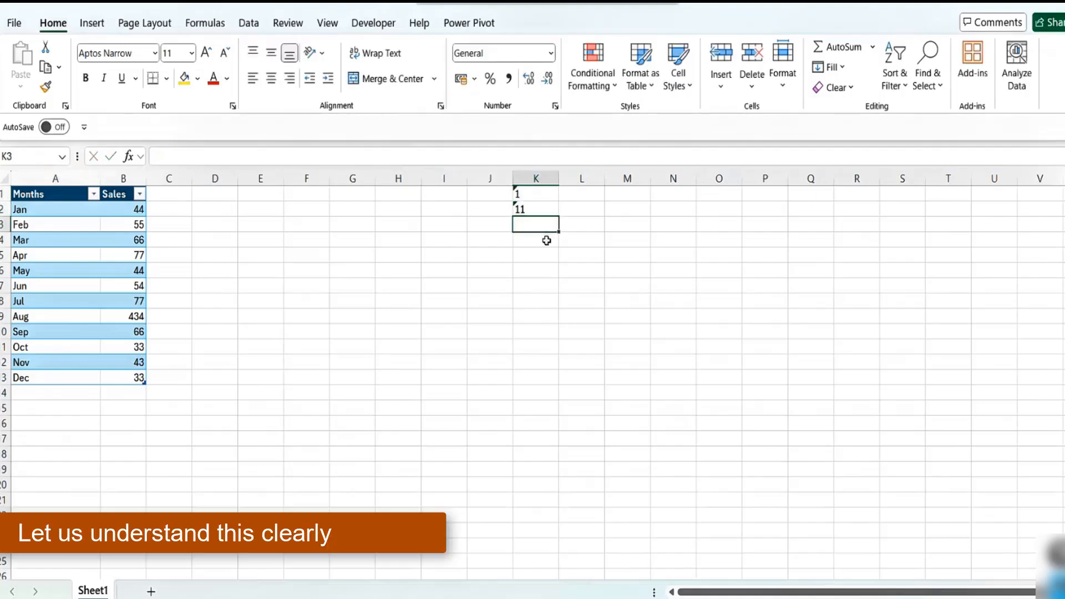
pyautogui.write("'111")
pyautogui.press('Return')
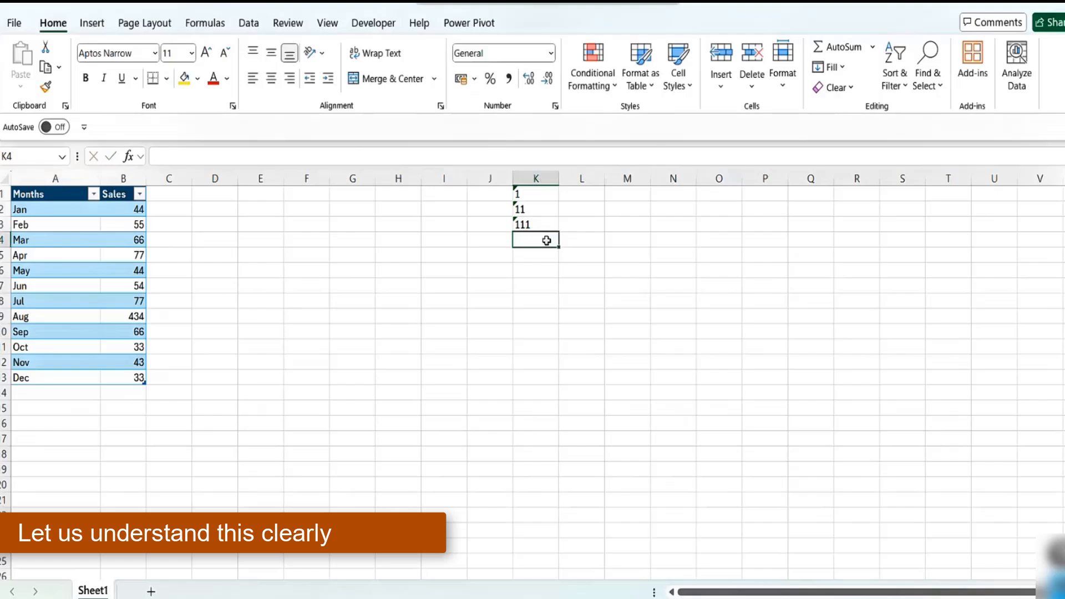
# Enter 2 and 22 as text values in cells K4 and K5
pyautogui.write("'2")
pyautogui.press('Return')
pyautogui.write("'22")
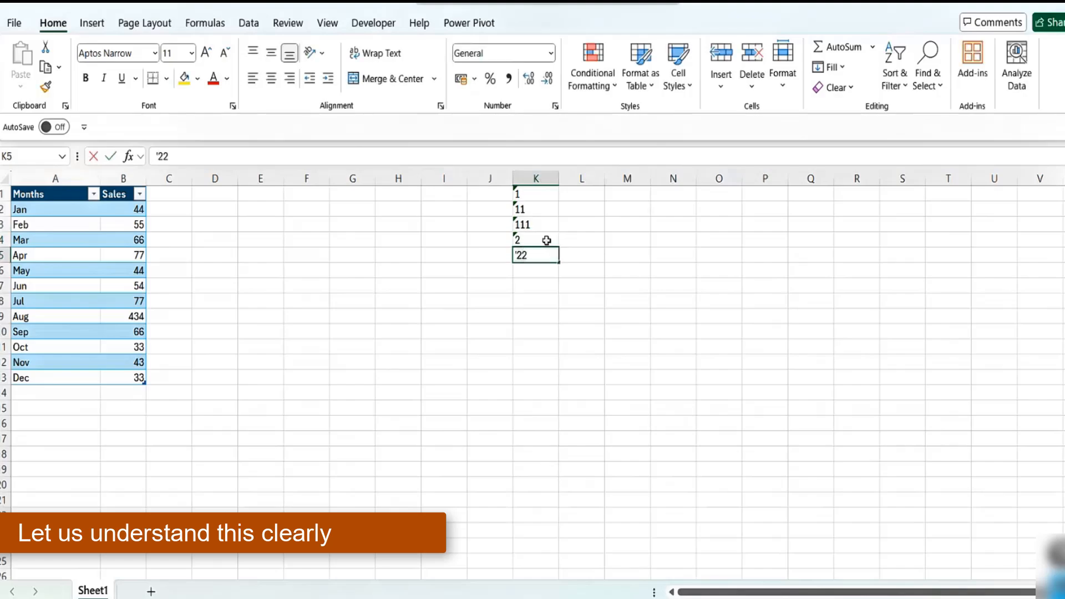
pyautogui.press('Return')
pyautogui.press('Up')
pyautogui.press('Down')
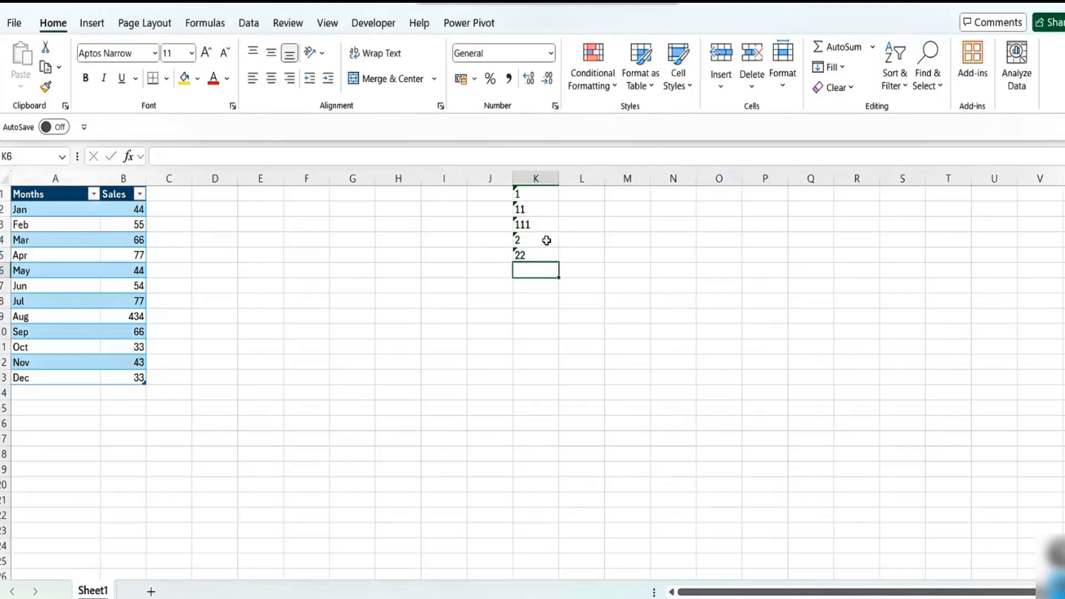
# Enter 34 and 123 as text values in cells K6 and K7
pyautogui.write("'34")
pyautogui.press('Return')
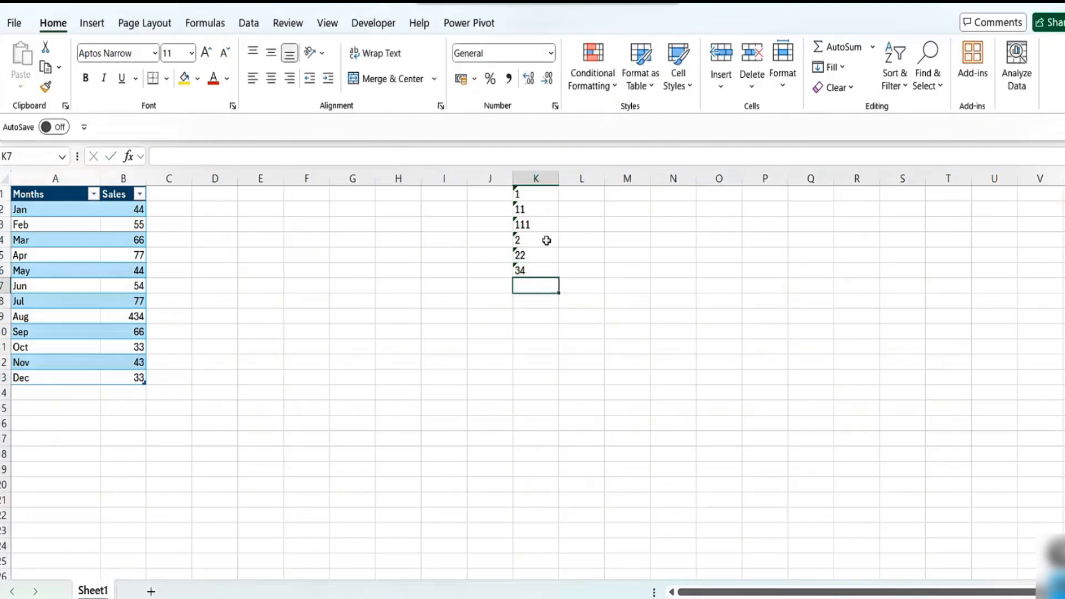
pyautogui.write("'55")
pyautogui.press('Return')
pyautogui.press('Up')
pyautogui.write("'")
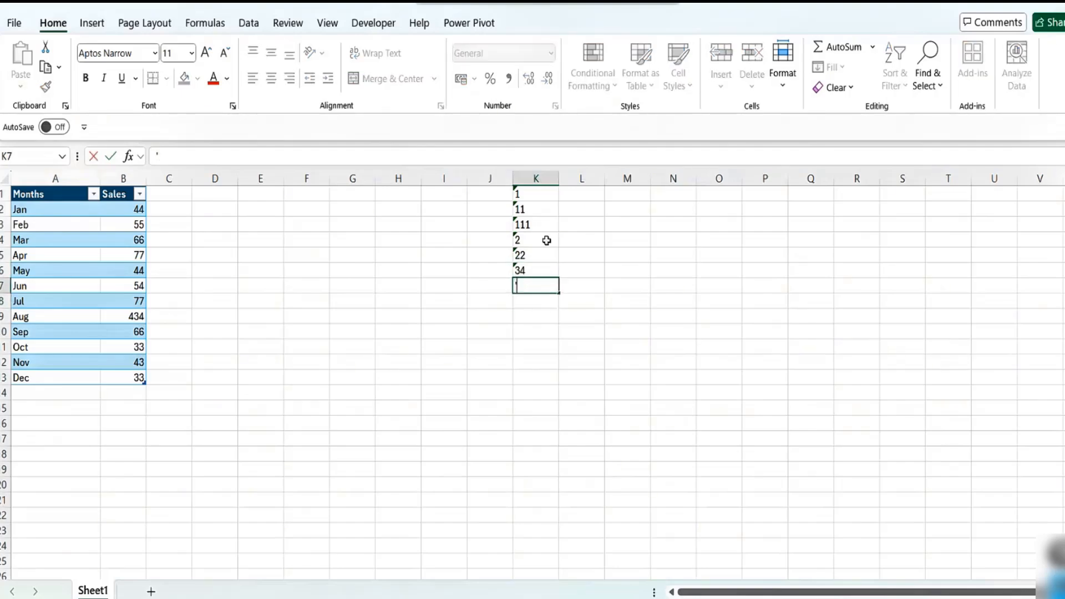
pyautogui.write('123')
pyautogui.press('Return')
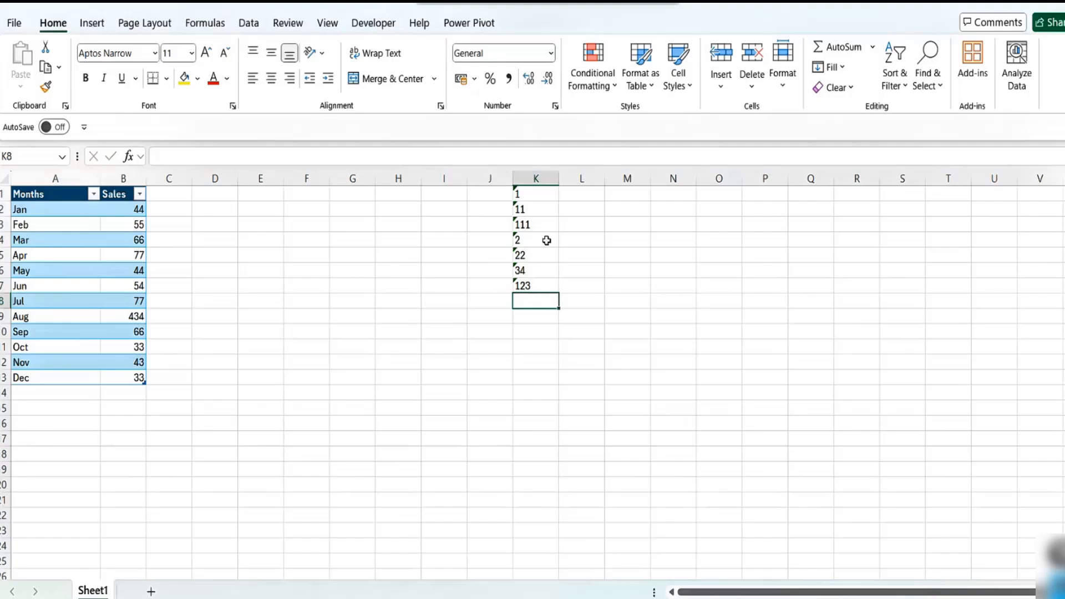
# Check how the value in K1 is stored, and centre the contents of column K
pyautogui.click(528, 198)
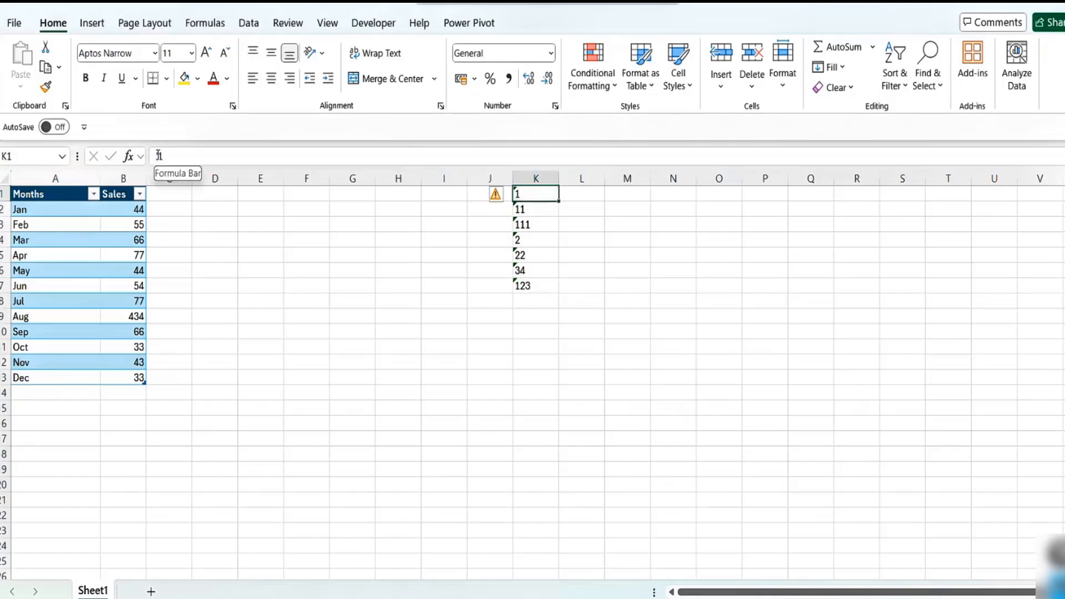
pyautogui.click(534, 178)
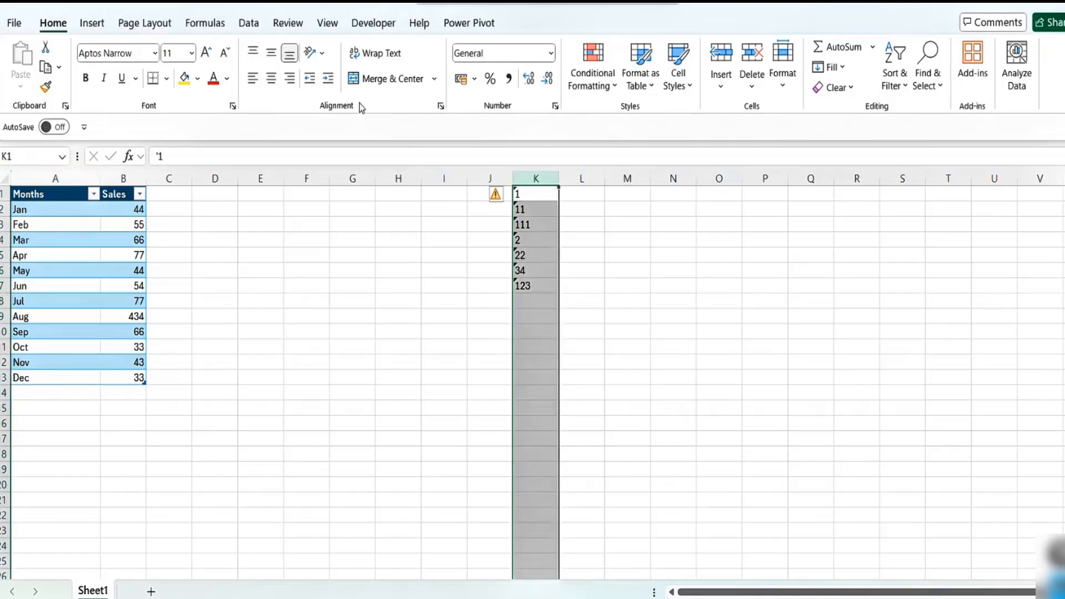
pyautogui.click(272, 78)
# Examine the error-checking options offered for the number stored as text in cell K1
pyautogui.click(528, 194)
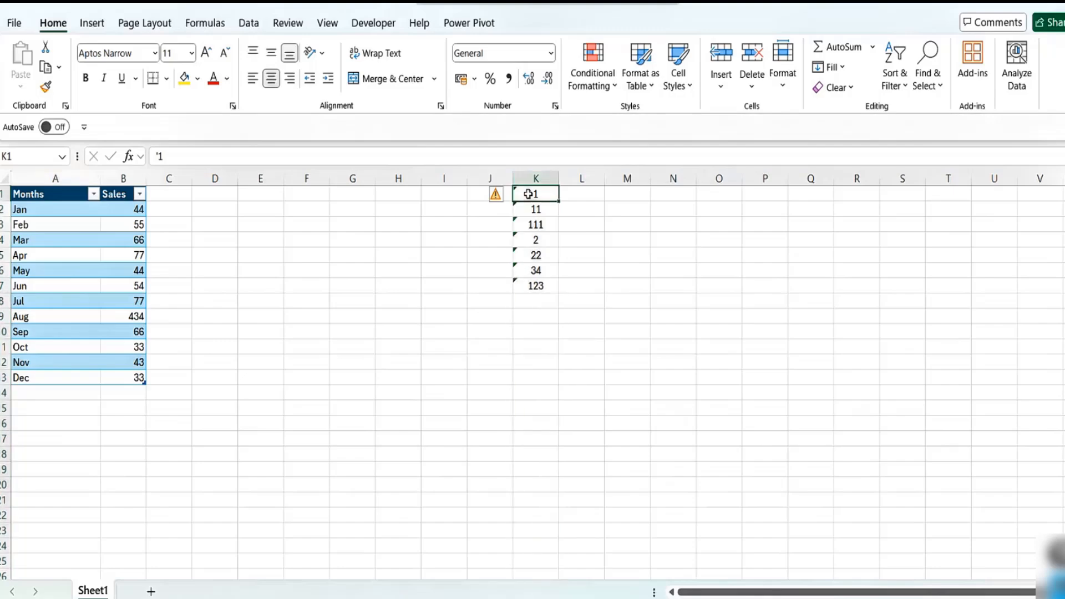
pyautogui.click(501, 194)
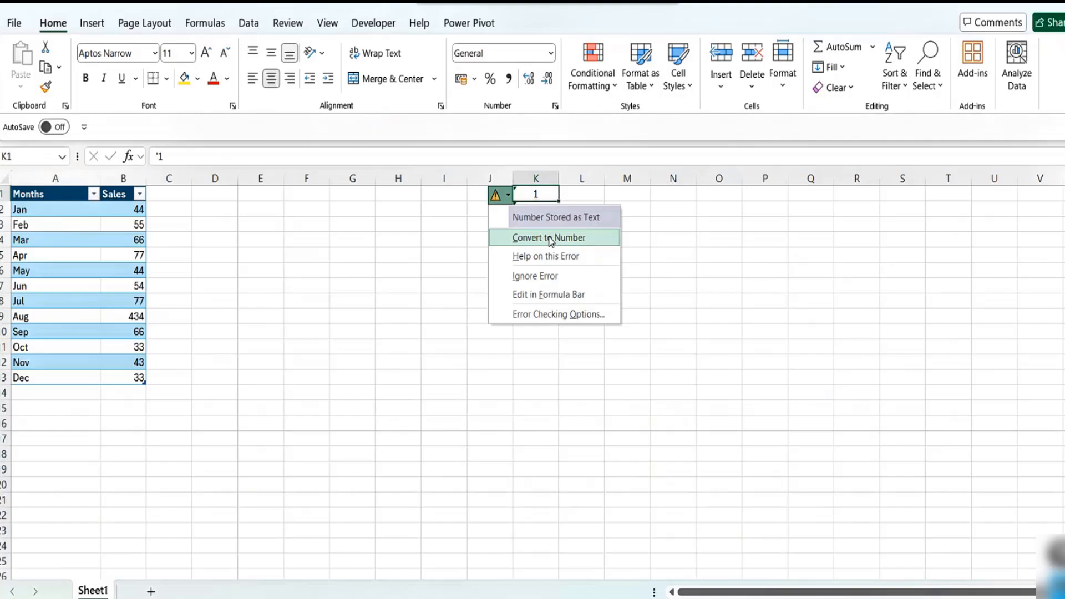
pyautogui.click(473, 224)
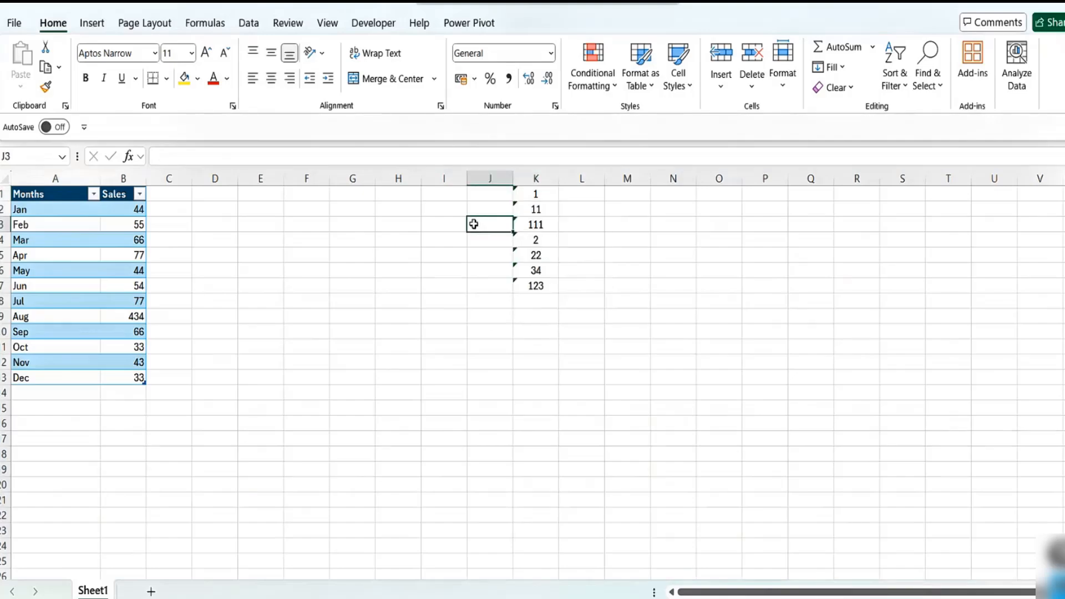
# Sort column K by cell values from A to Z, treating numbers and numbers stored as text separately
pyautogui.click(542, 208)
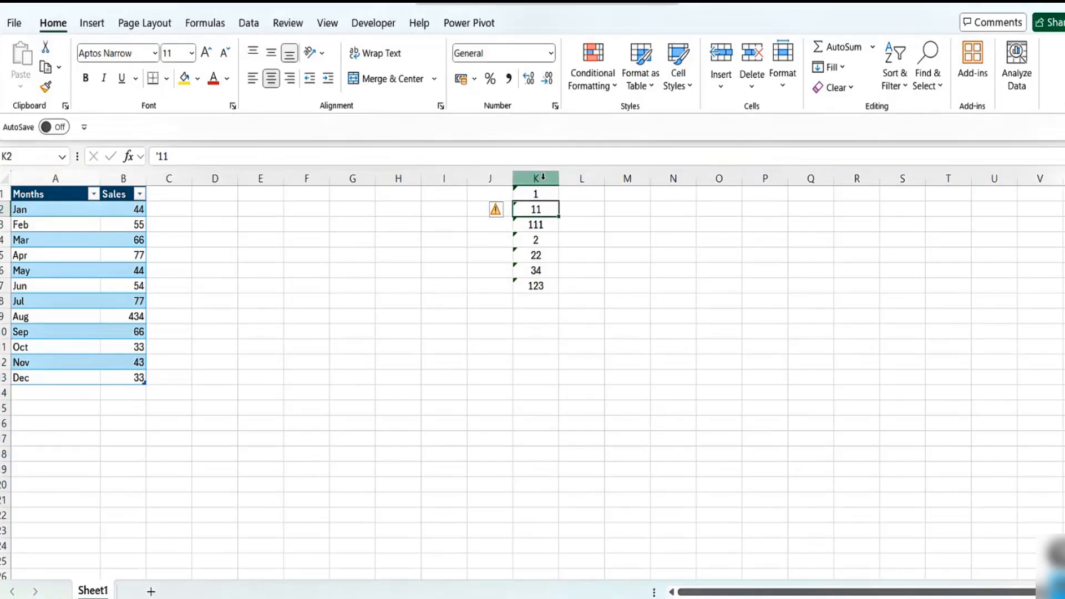
pyautogui.click(543, 176)
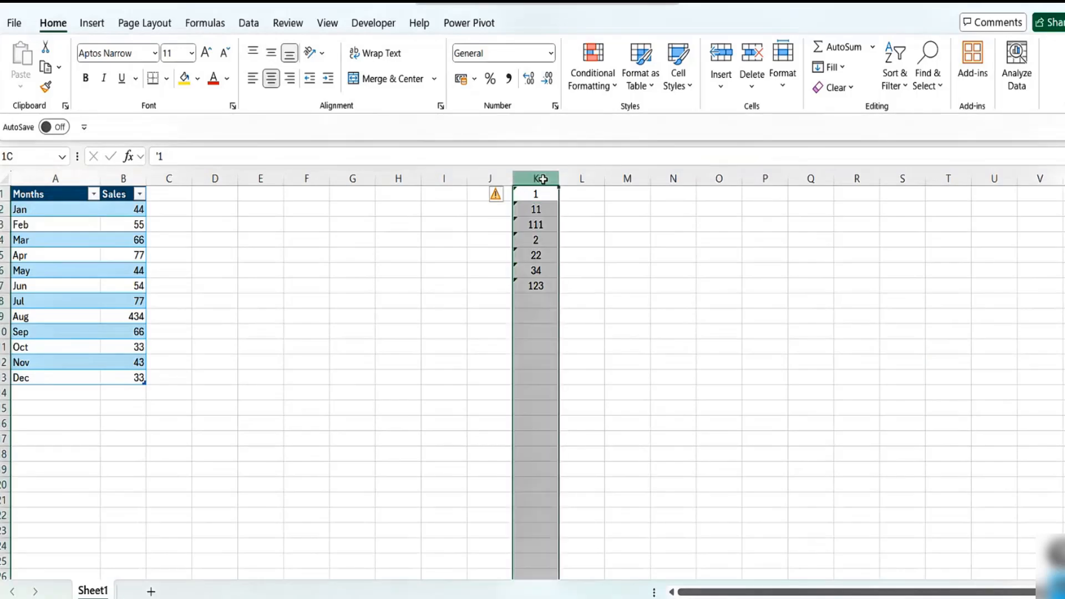
pyautogui.click(249, 23)
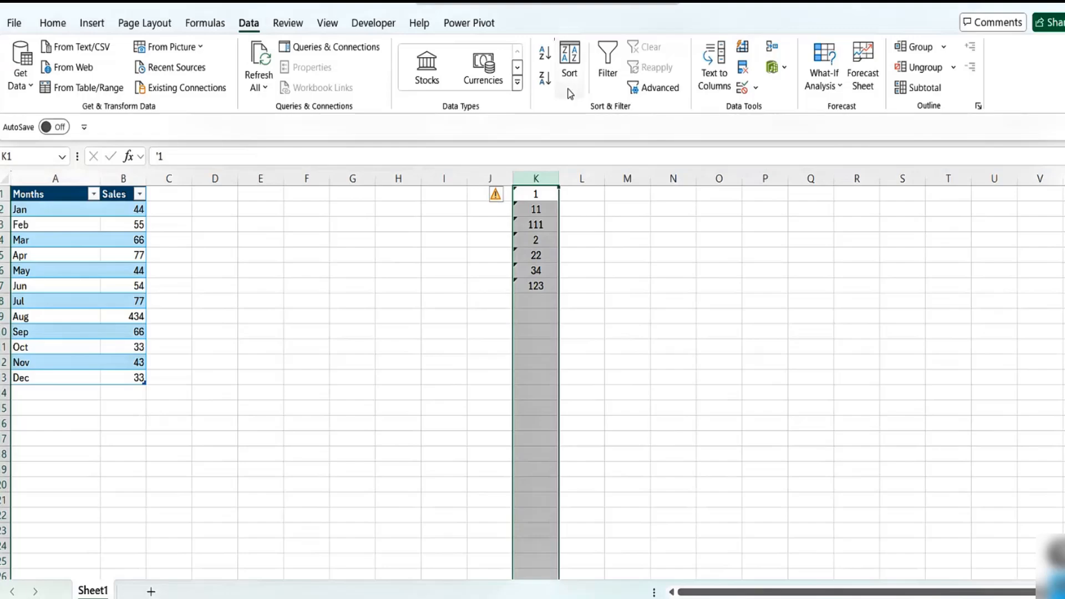
pyautogui.click(569, 65)
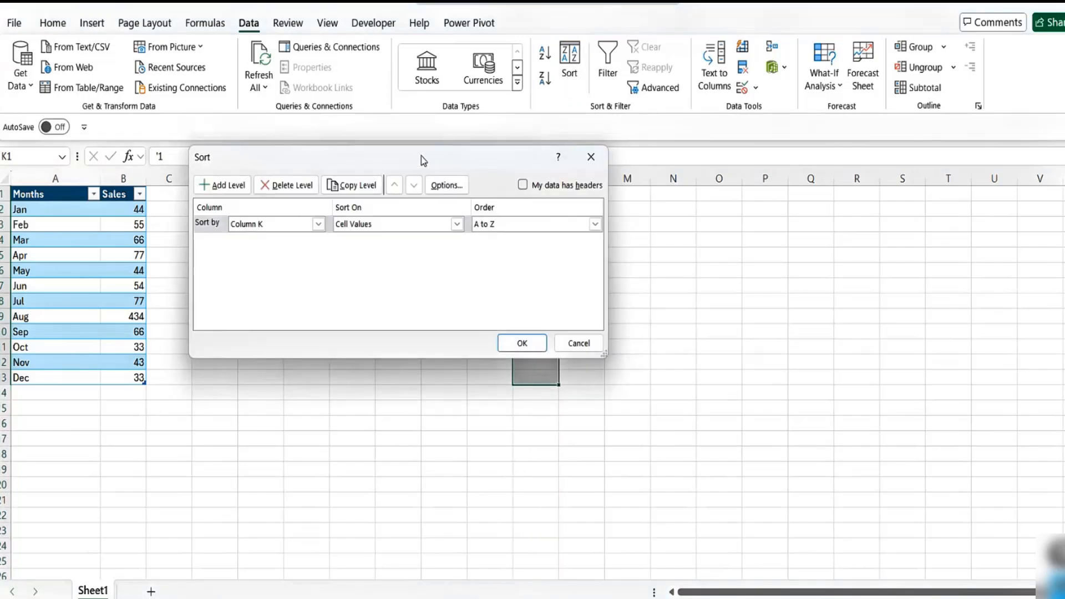
pyautogui.moveTo(421, 155); pyautogui.dragTo(834, 194)
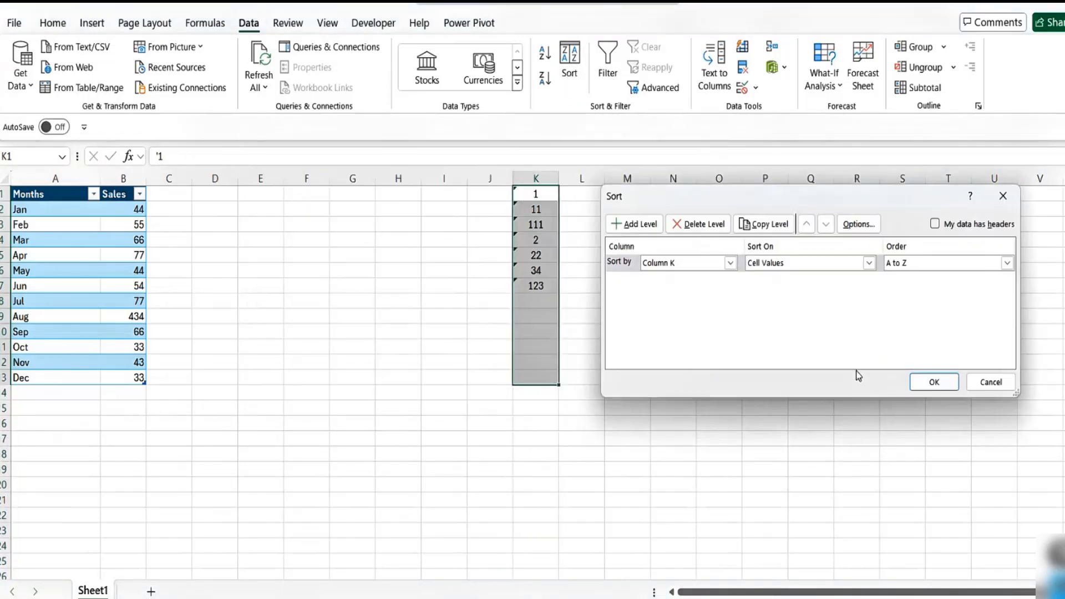
pyautogui.click(934, 383)
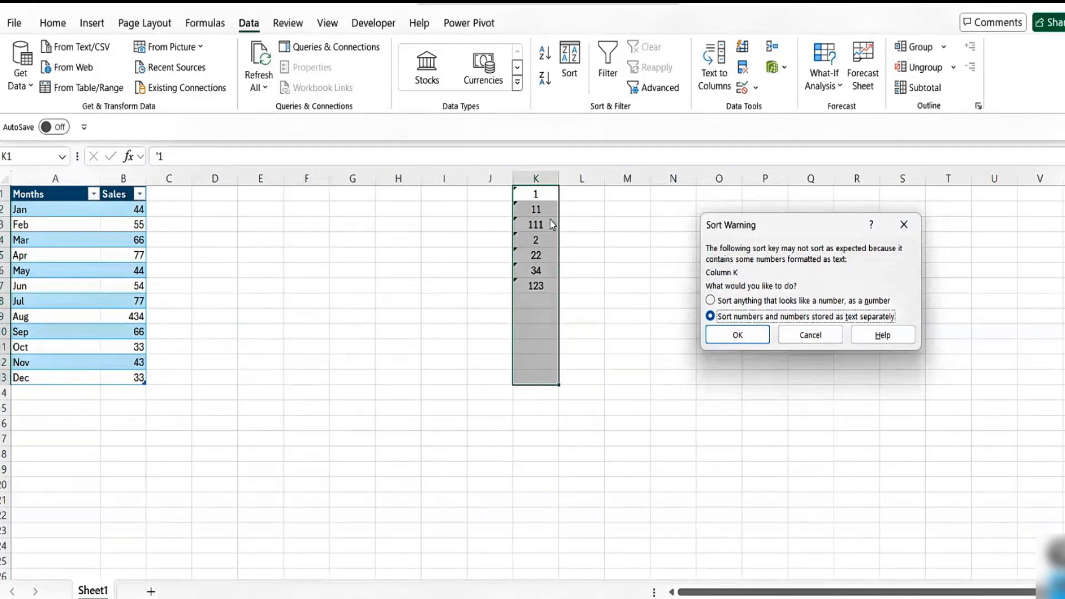
pyautogui.click(738, 336)
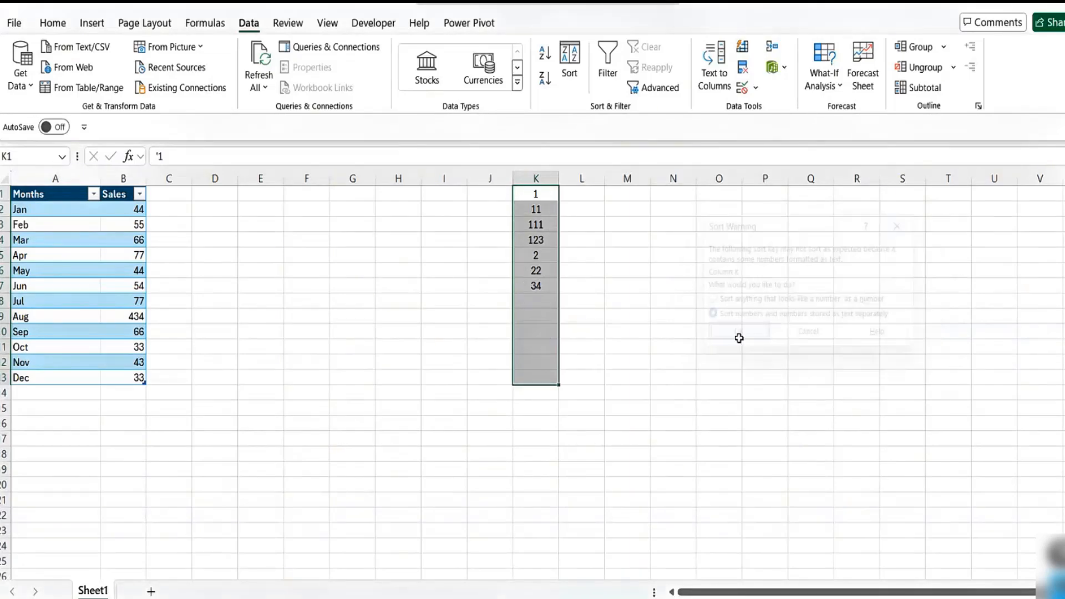
# Step through the first cells of column K to examine the order of the sorted text values
pyautogui.click(539, 194)
pyautogui.press('Down')
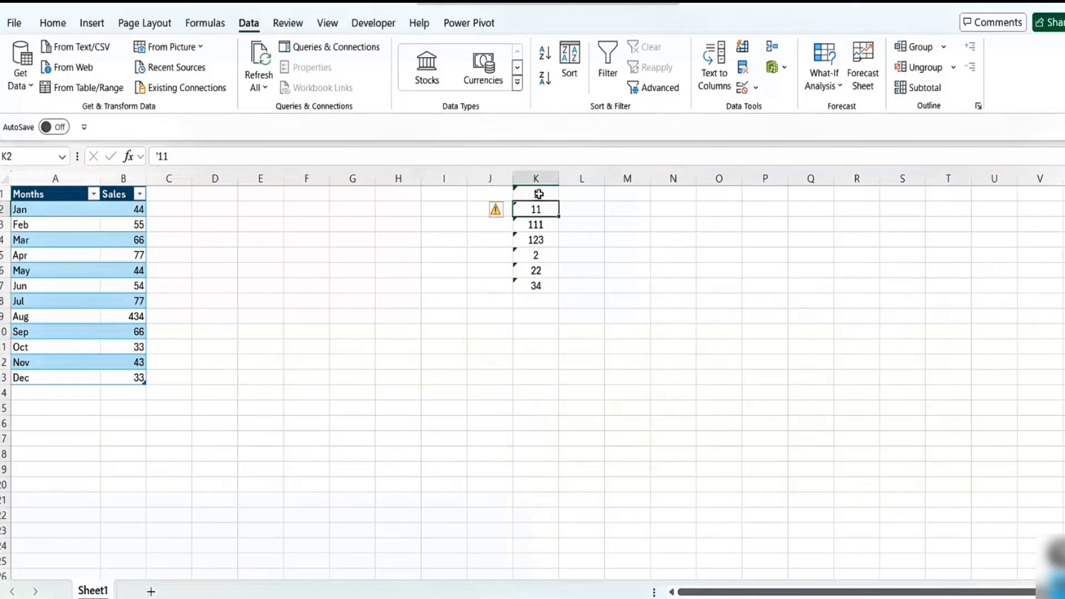
pyautogui.press('Down')
pyautogui.press('Up')
pyautogui.press('Up')
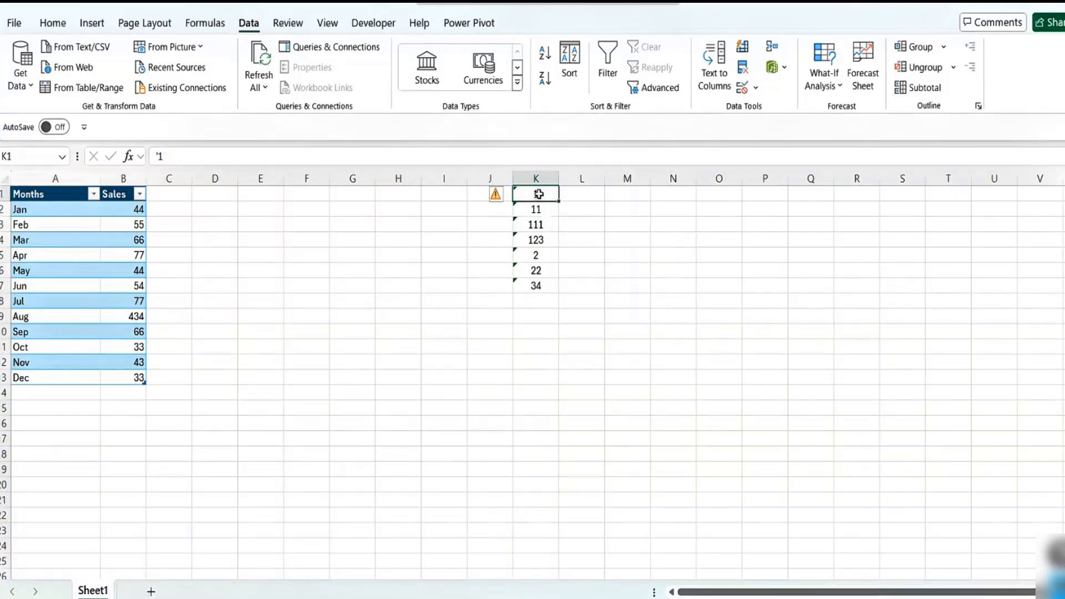
pyautogui.press('Down')
pyautogui.press('Down')
pyautogui.press('Up')
pyautogui.press('Up')
pyautogui.press('Down')
pyautogui.press('Down')
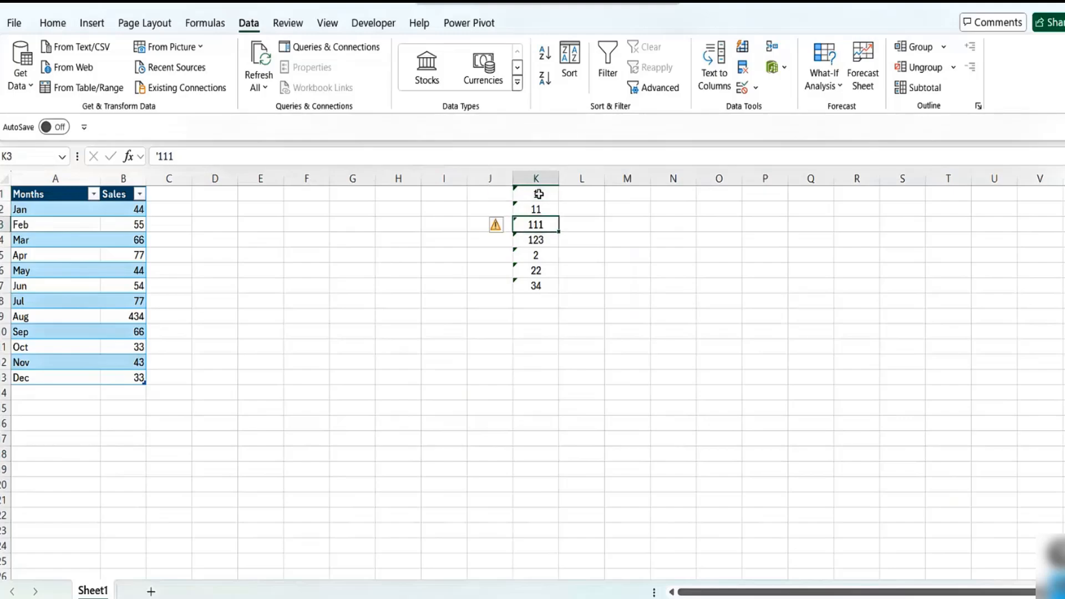
pyautogui.press('Down')
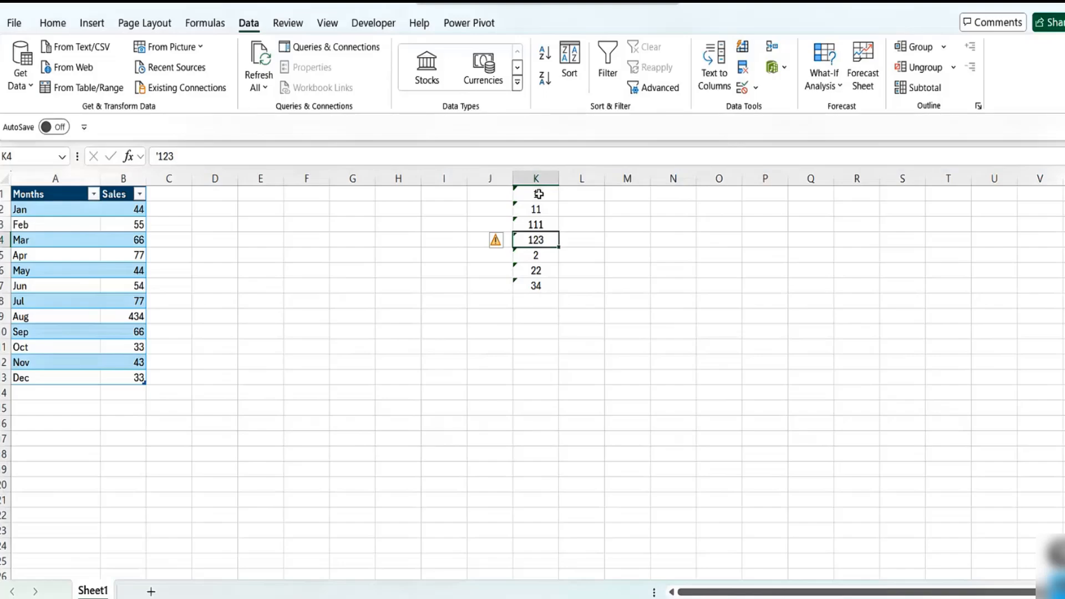
pyautogui.press('Up')
pyautogui.press('Up')
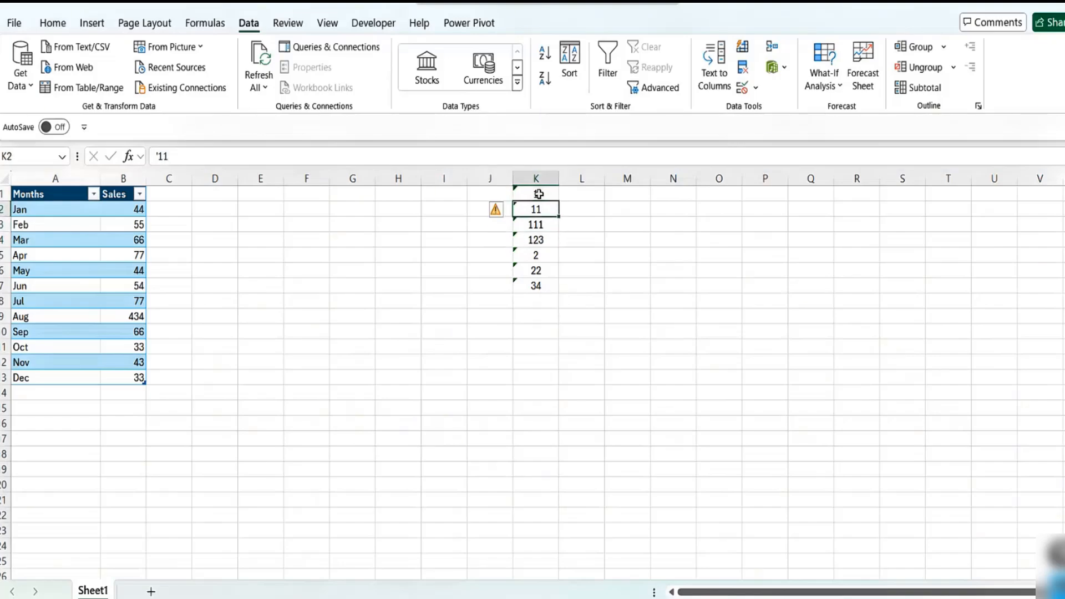
# Examine the sorted text values cell by cell down column K, and return to K1
pyautogui.press('Down')
pyautogui.press('Down')
pyautogui.press('Down')
pyautogui.press('Down')
pyautogui.press('Down')
pyautogui.press('Up')
pyautogui.press('Up')
pyautogui.press('Up')
pyautogui.press('Up')
pyautogui.press('Up')
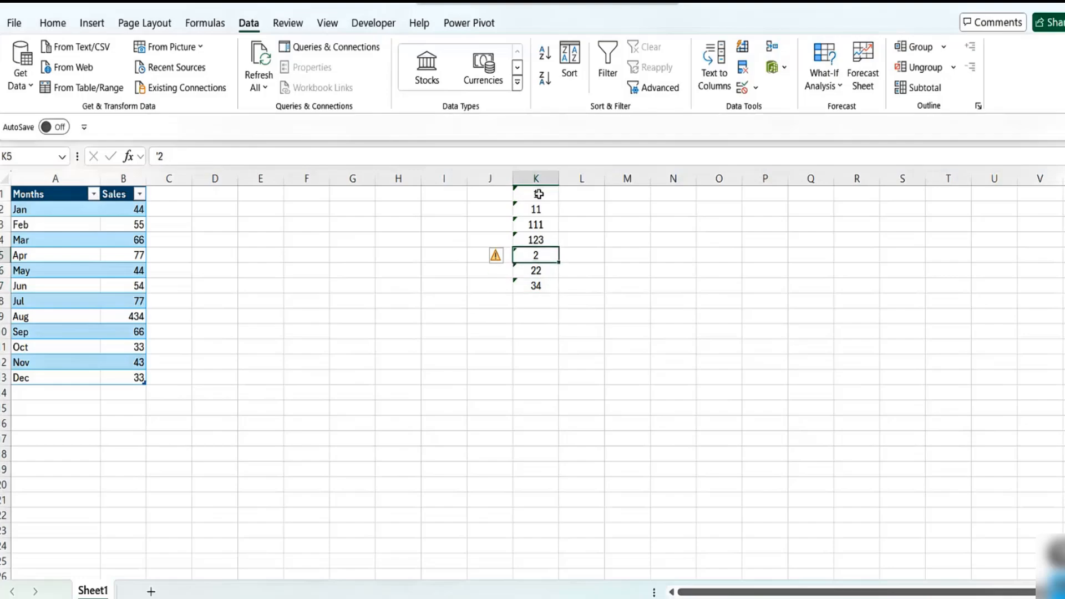
pyautogui.press('Up')
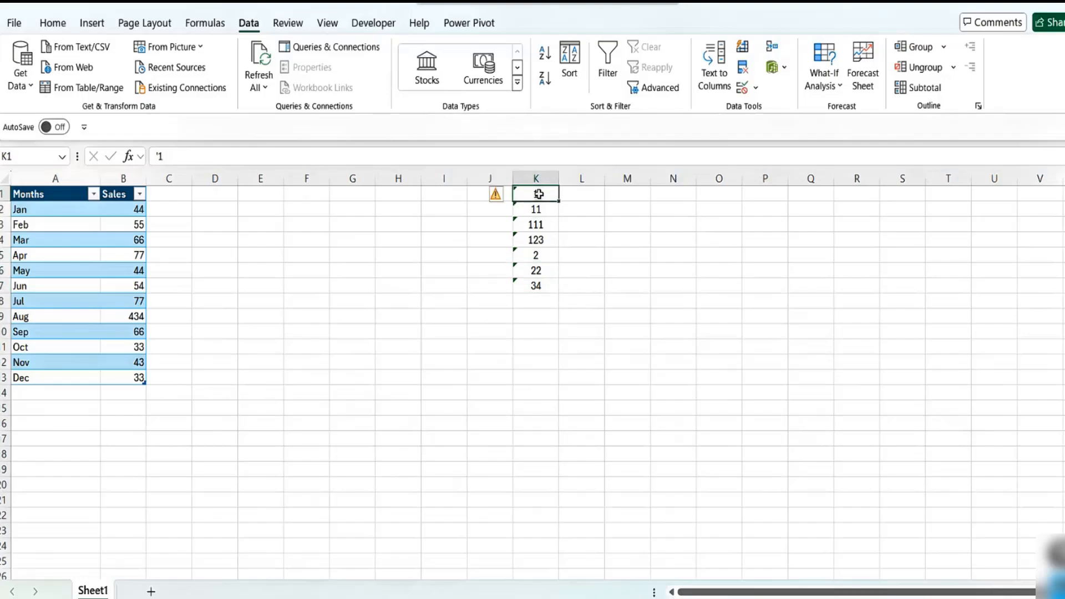
# Clear the sample text numbers from cells K1 to K8
pyautogui.hotkey('shift', 'Down')
pyautogui.hotkey('shift', 'Down')
pyautogui.hotkey('shift', 'Down')
pyautogui.hotkey('shift', 'Down')
pyautogui.hotkey('shift', 'Down')
pyautogui.hotkey('shift', 'Down')
pyautogui.hotkey('shift', 'Down')
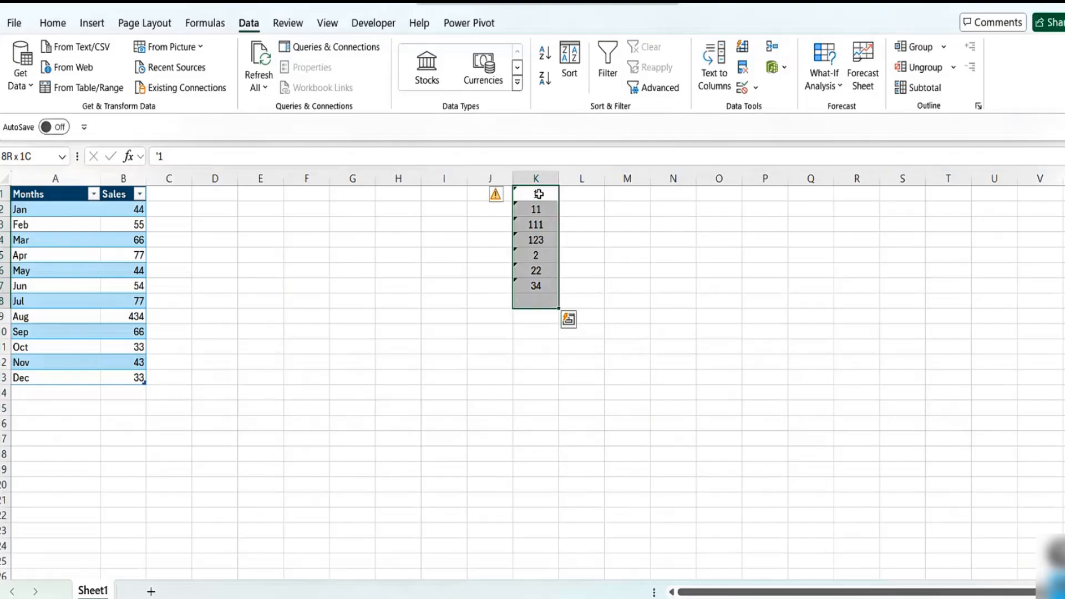
pyautogui.press('Delete')
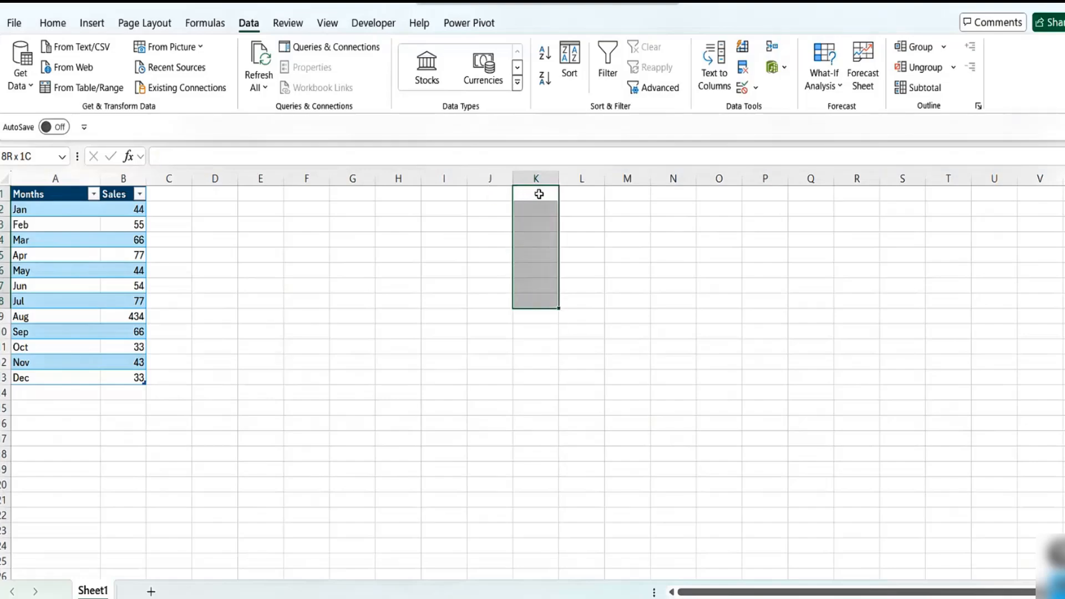
pyautogui.click(538, 194)
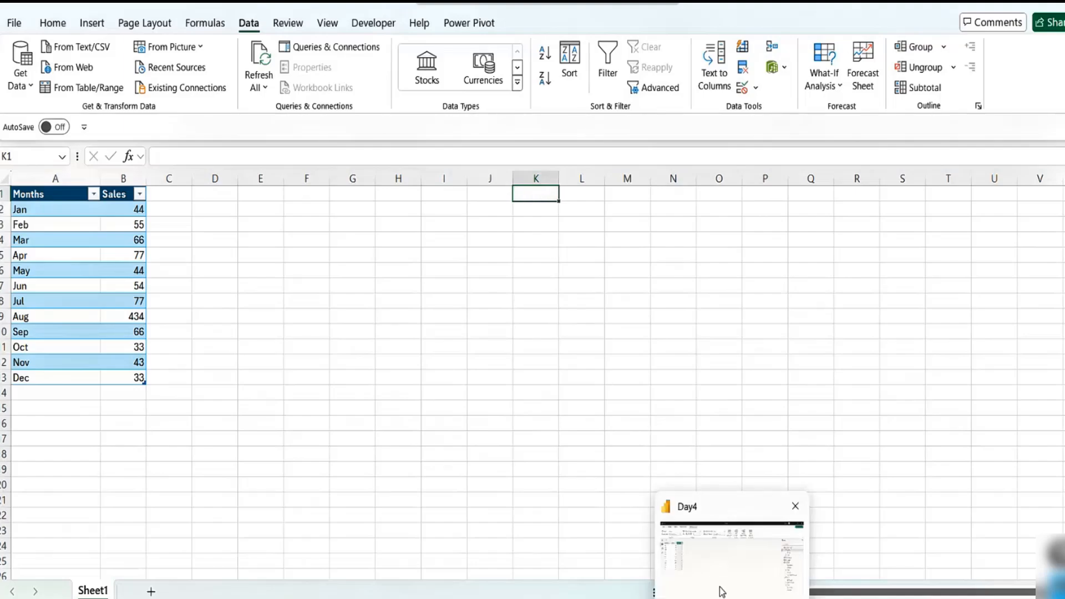
# Switch to the Day4 report in Power BI and examine the data type options of the Index column
pyautogui.click(723, 590)
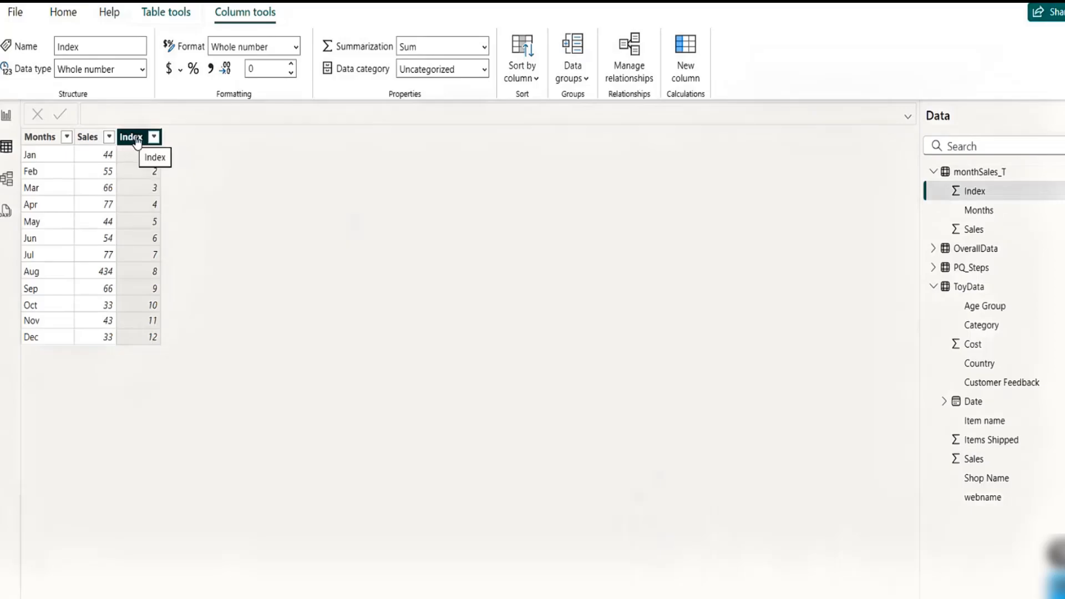
pyautogui.click(141, 71)
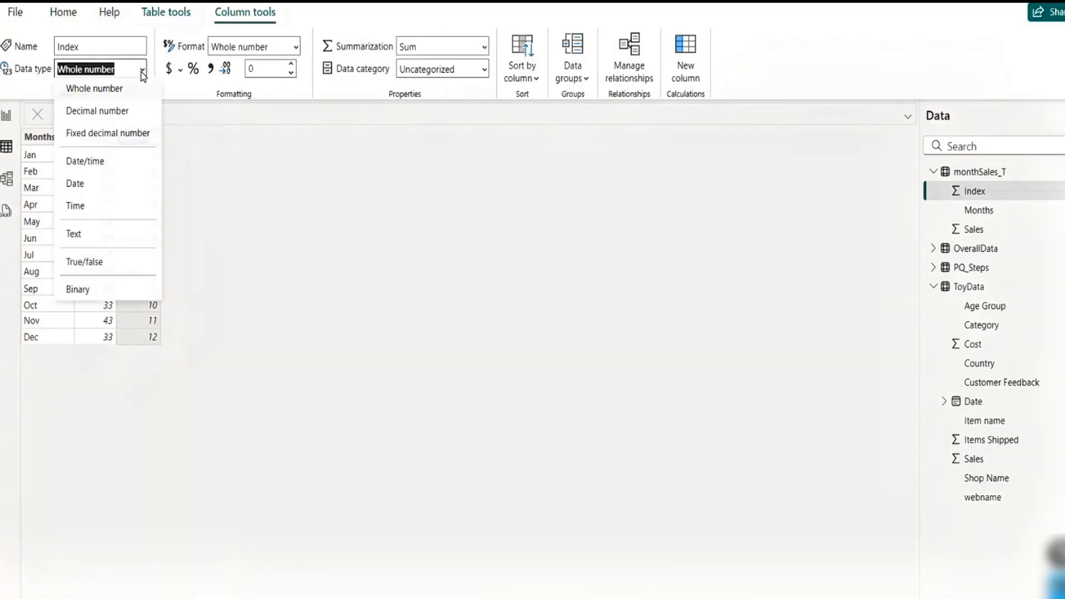
pyautogui.click(237, 179)
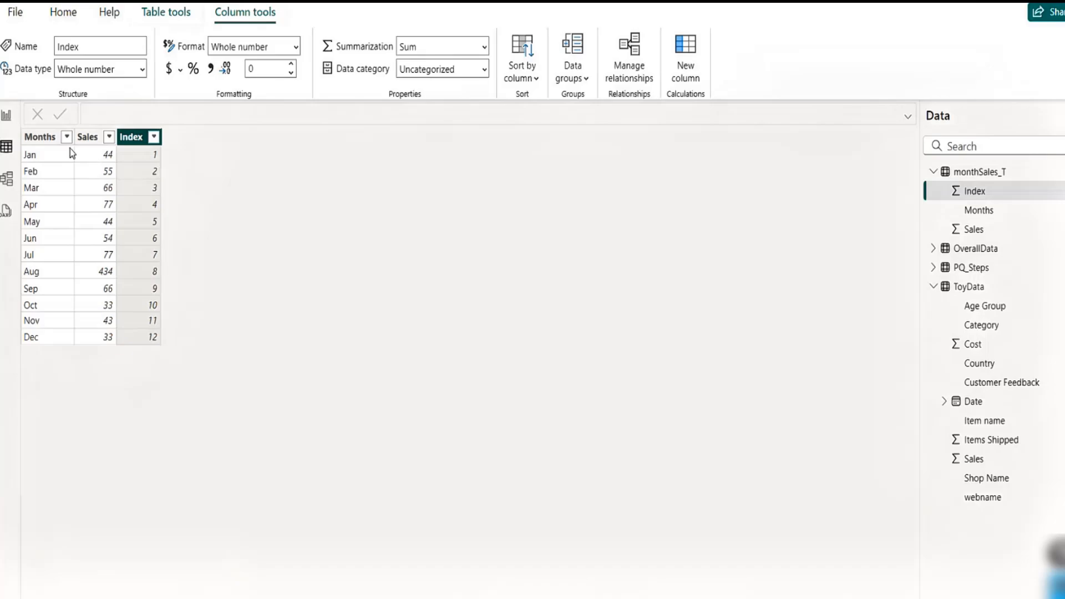
# Sort the Months column of monthSales_T by the Index column
pyautogui.click(40, 137)
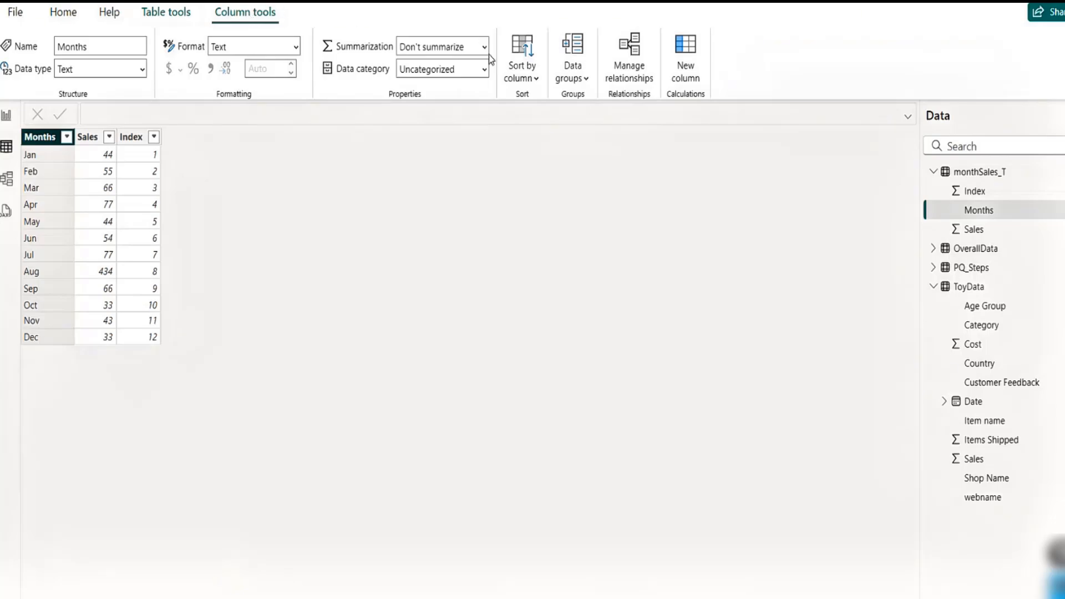
pyautogui.click(535, 81)
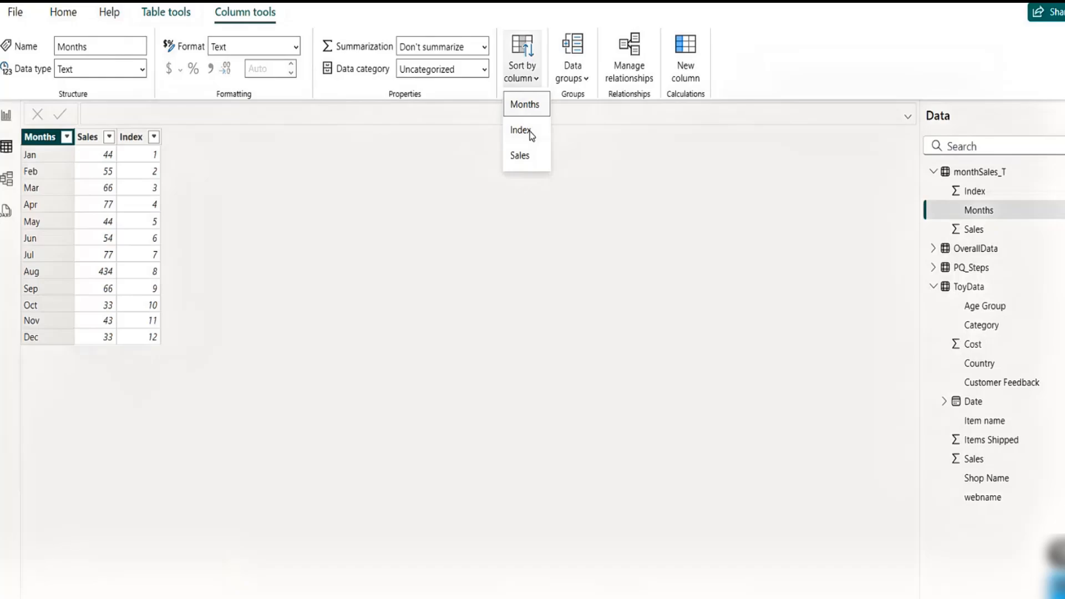
pyautogui.click(525, 131)
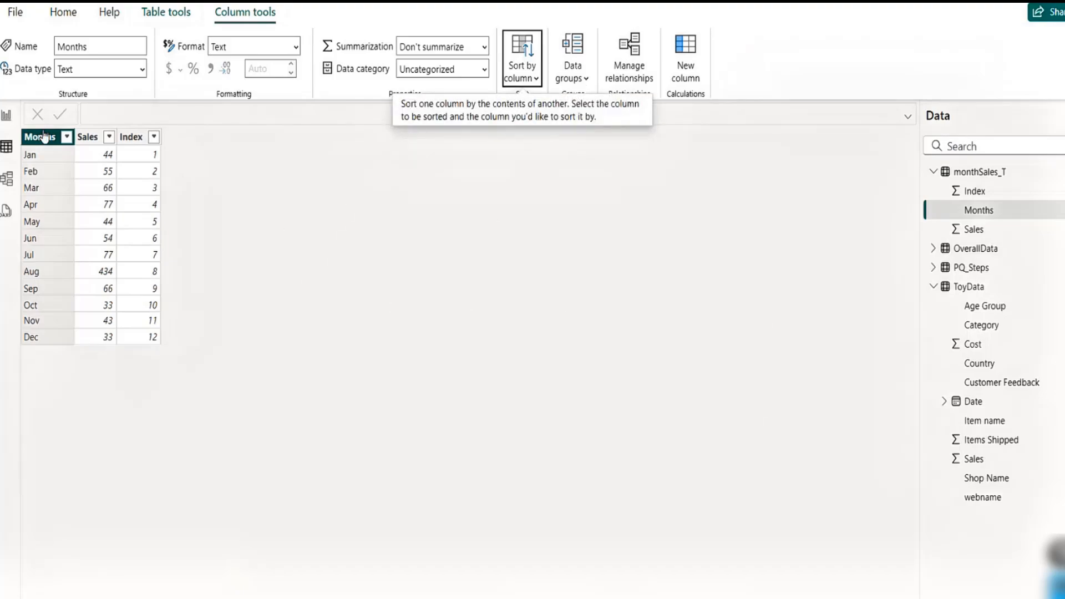
# Examine the month order in the Sales by Months chart on Page 2 and the charts on the sorting issue page
pyautogui.click(7, 116)
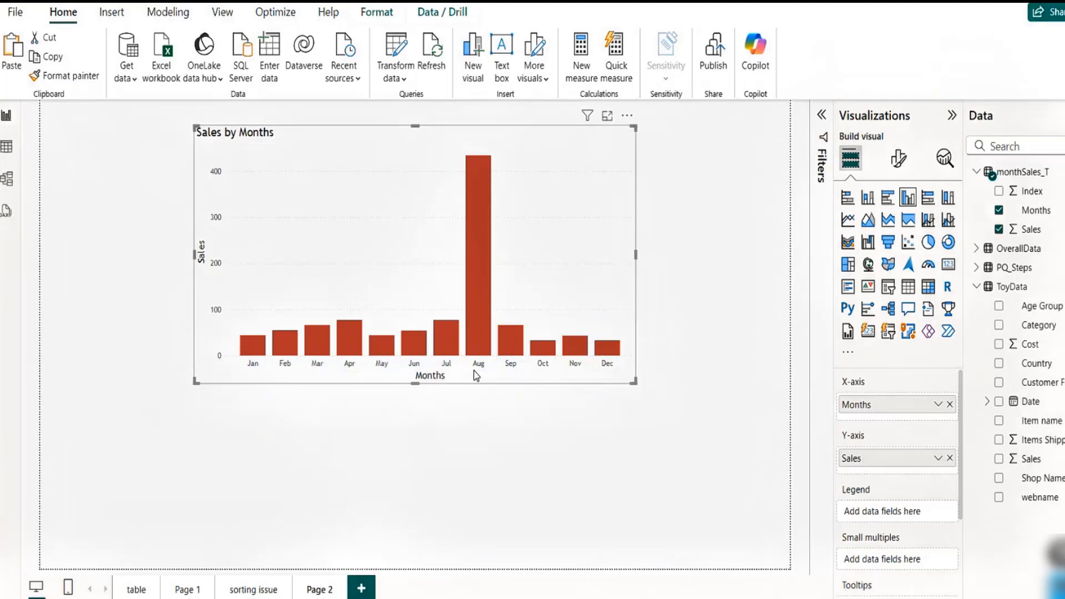
pyautogui.click(248, 587)
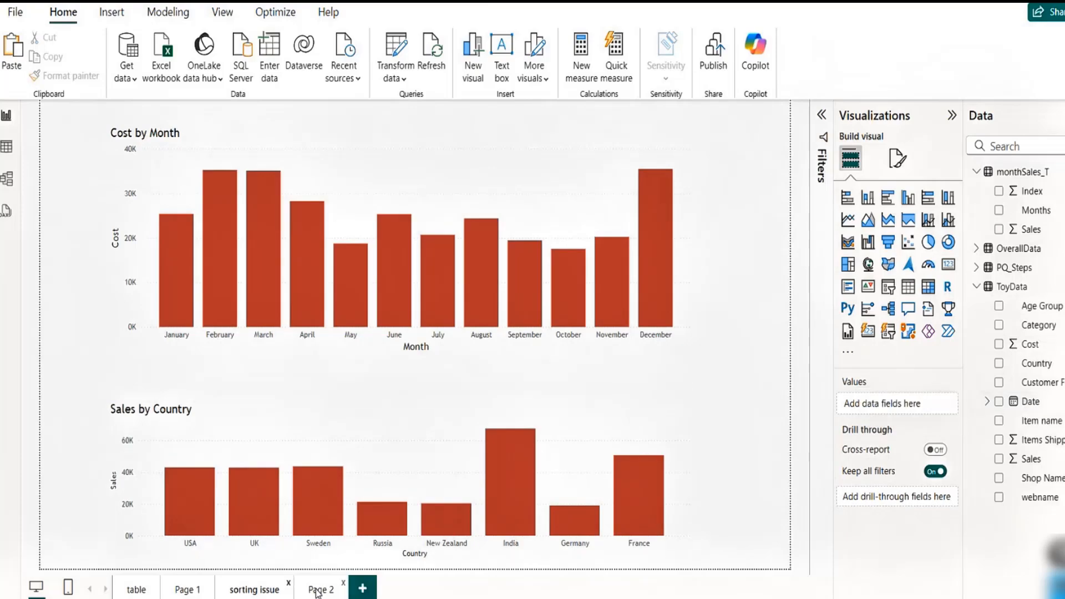
pyautogui.click(322, 591)
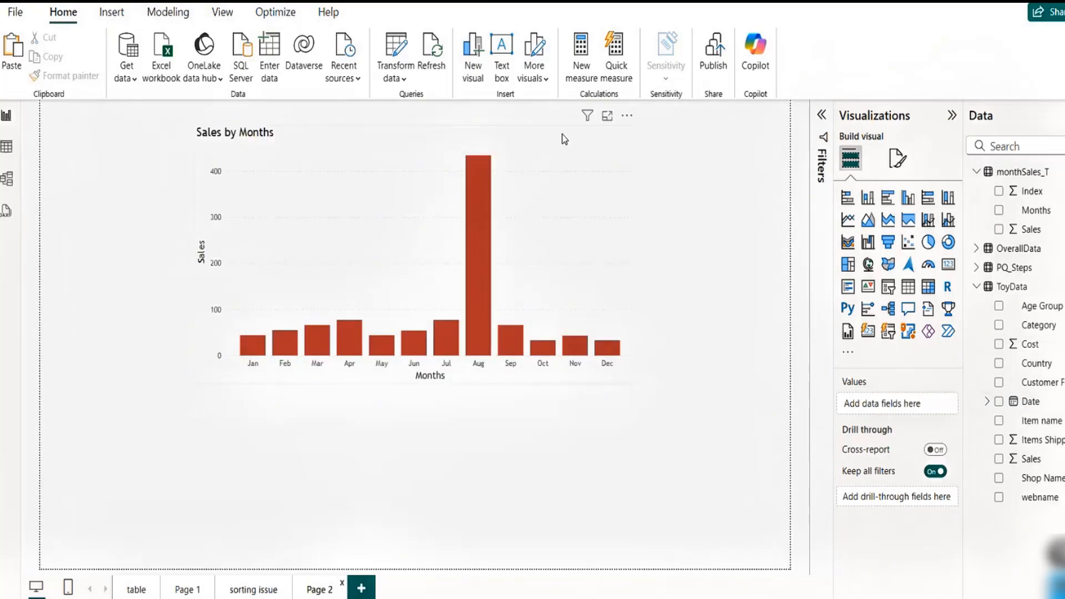
# Move the Sales by Months chart slightly down and to the left, and sort its Months axis in descending order
pyautogui.moveTo(564, 140); pyautogui.dragTo(521, 176)
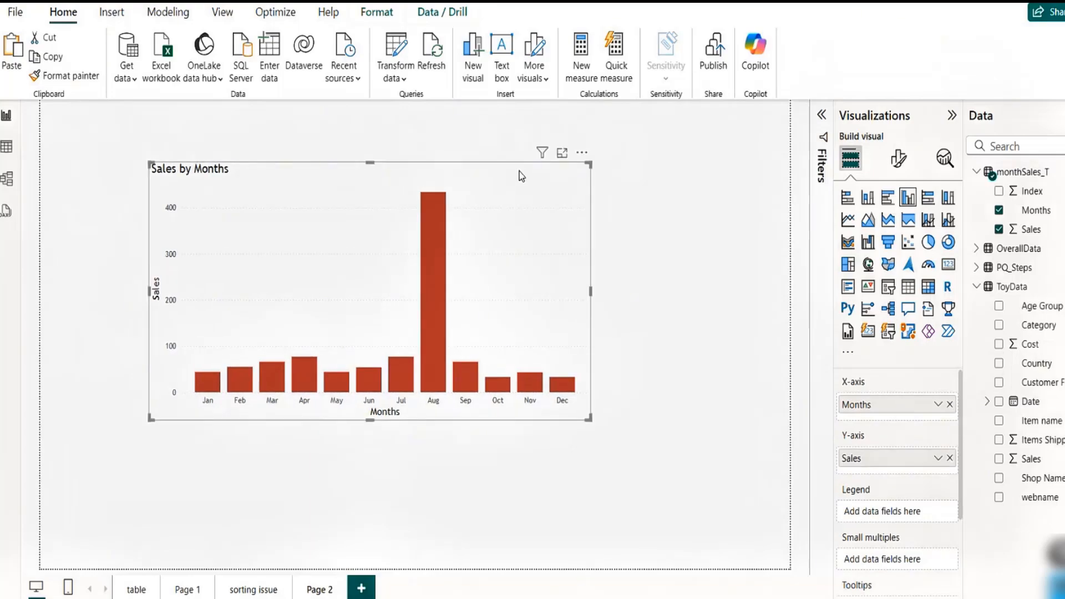
pyautogui.click(582, 152)
pyautogui.moveTo(652, 248)
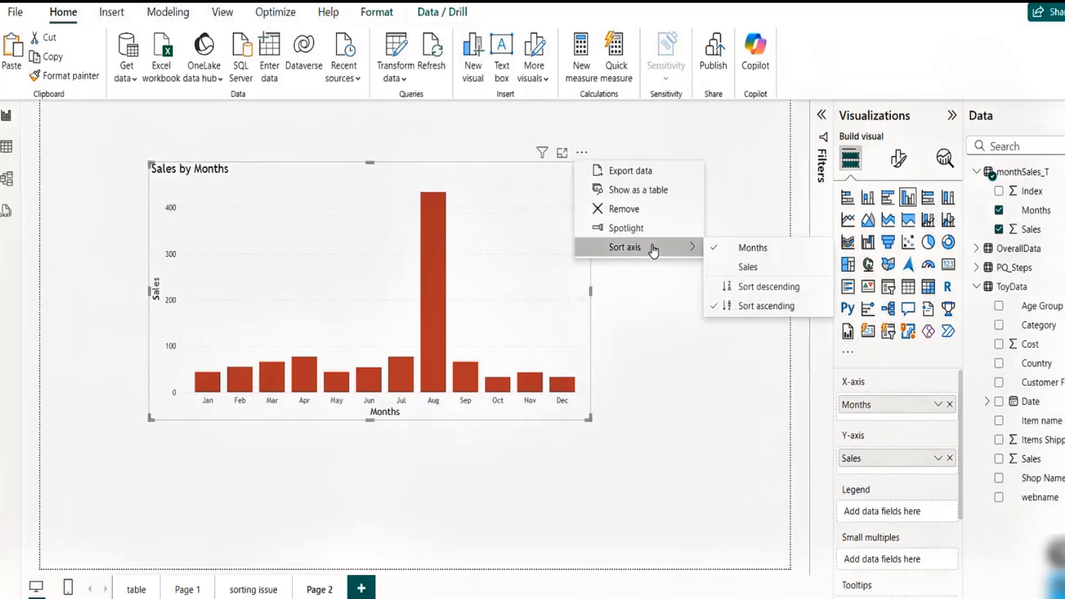
pyautogui.click(762, 287)
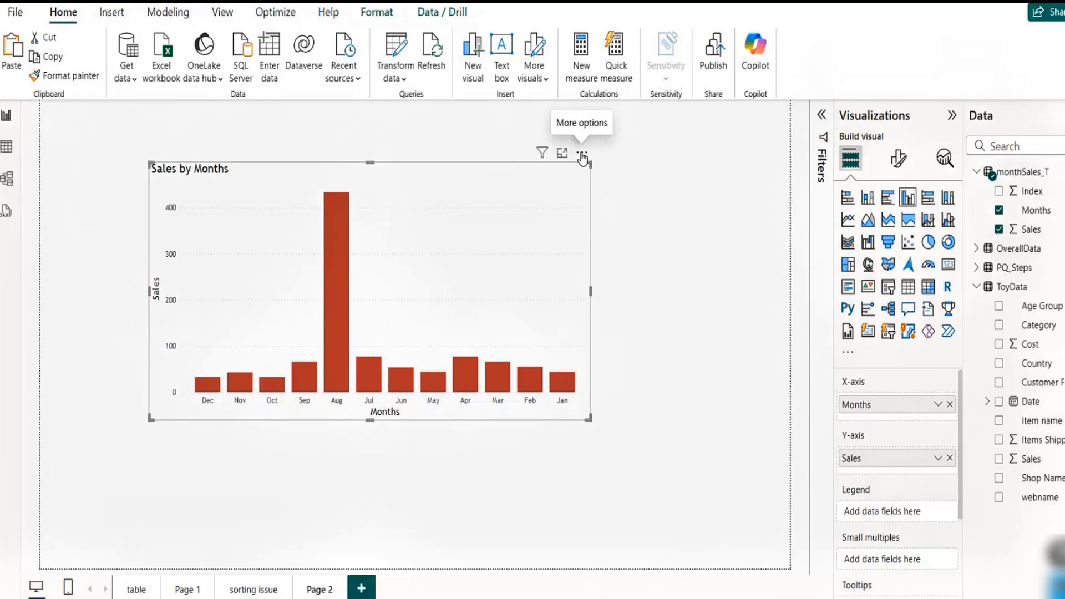
# Open the axis sort options of the Sales by Months chart
pyautogui.click(582, 156)
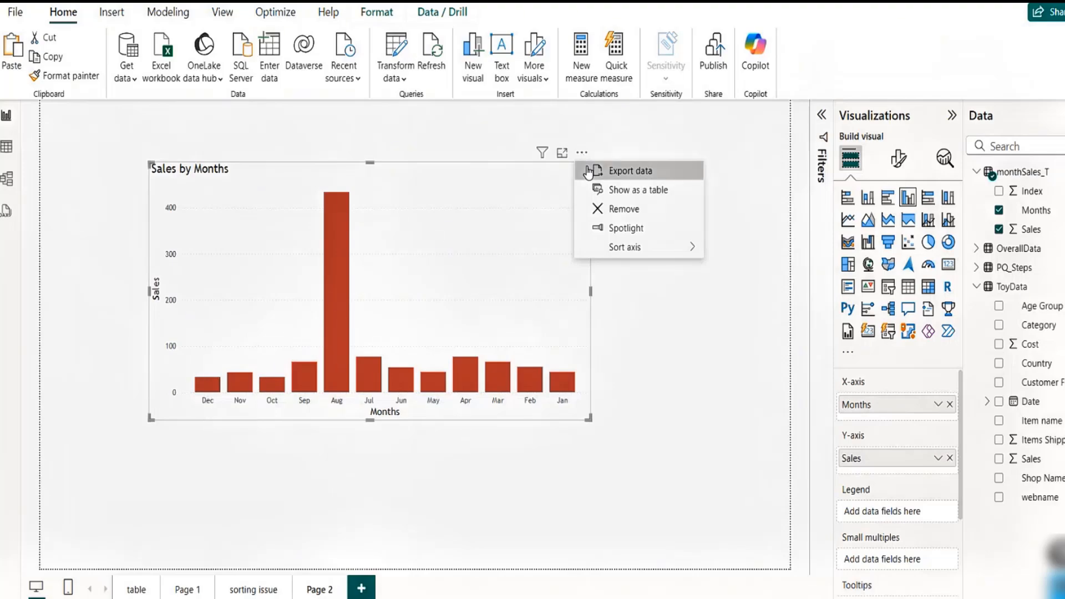
pyautogui.moveTo(644, 248)
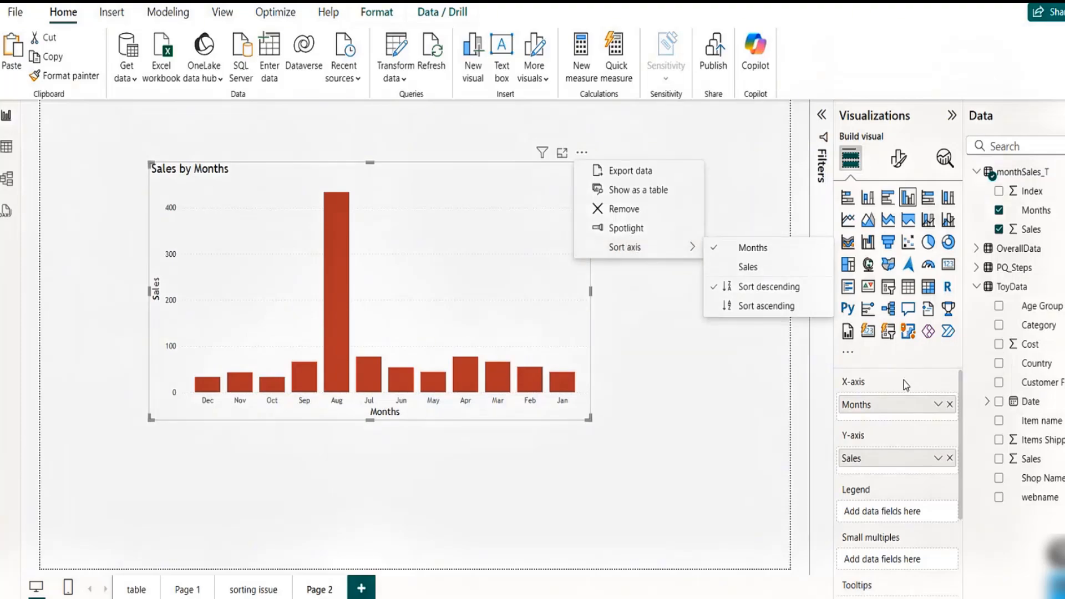